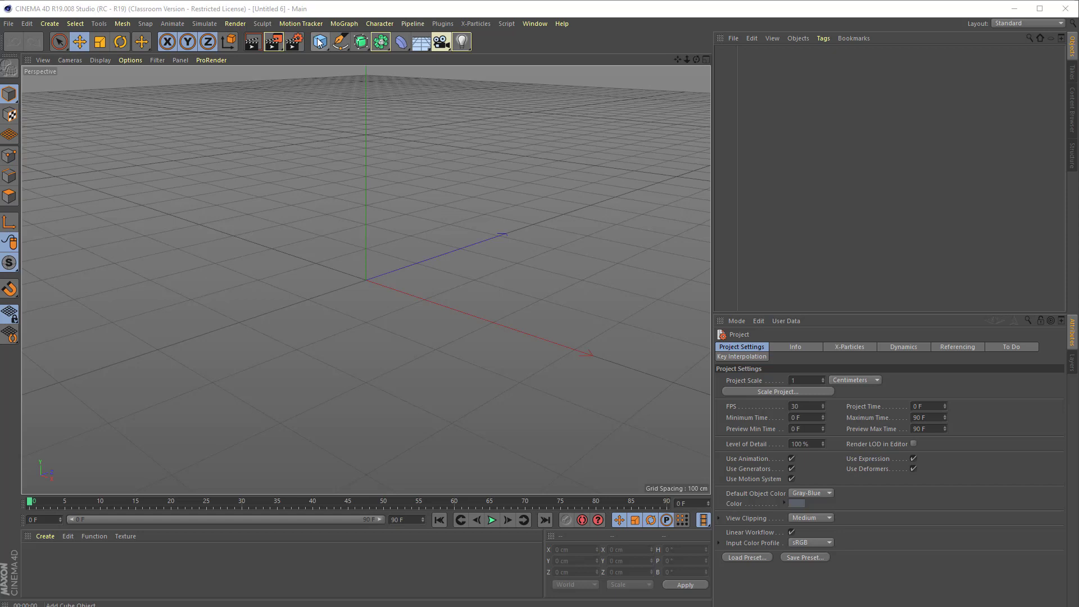
Add a cylinder and a cube, moving the cube to about Y 87 cm and Z -99 cm so it overlaps the cylinder's upper part.
{"action": "left_click", "coordinate": [319, 45]}
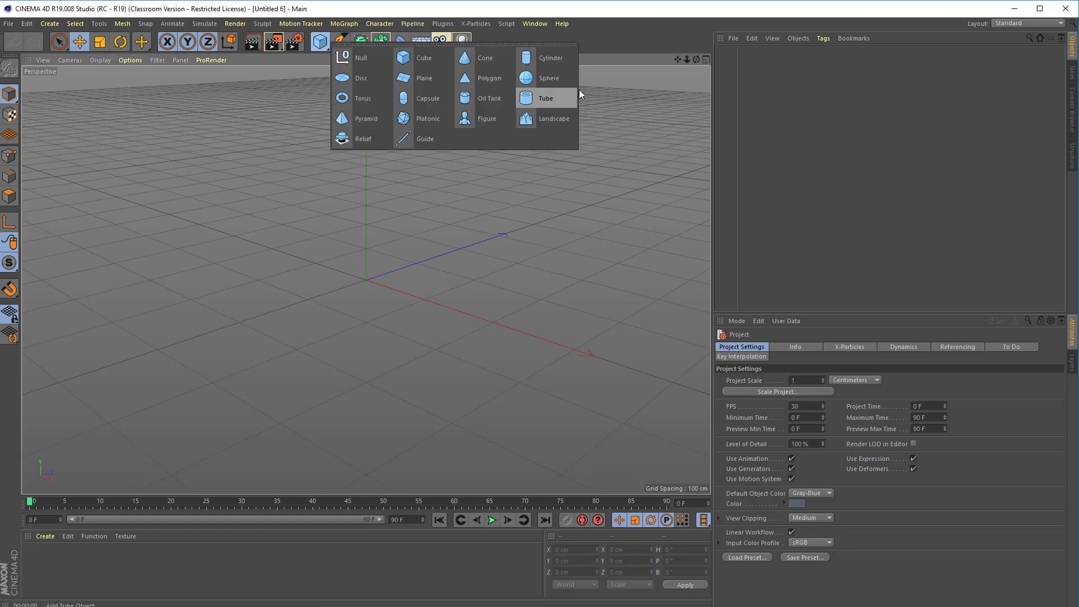
{"action": "left_click", "coordinate": [539, 58]}
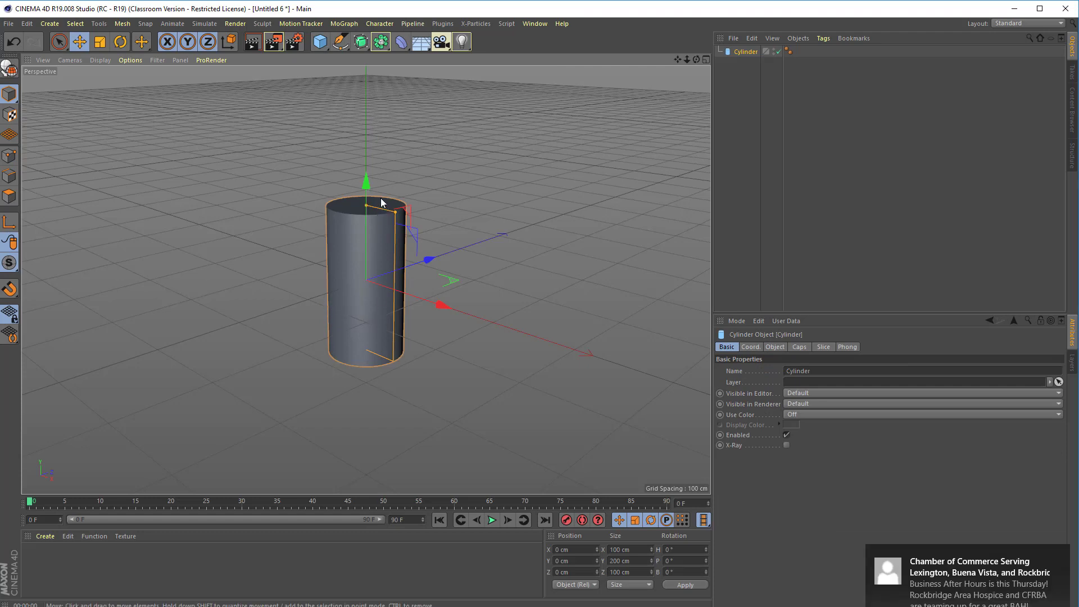
{"action": "left_click", "coordinate": [321, 43]}
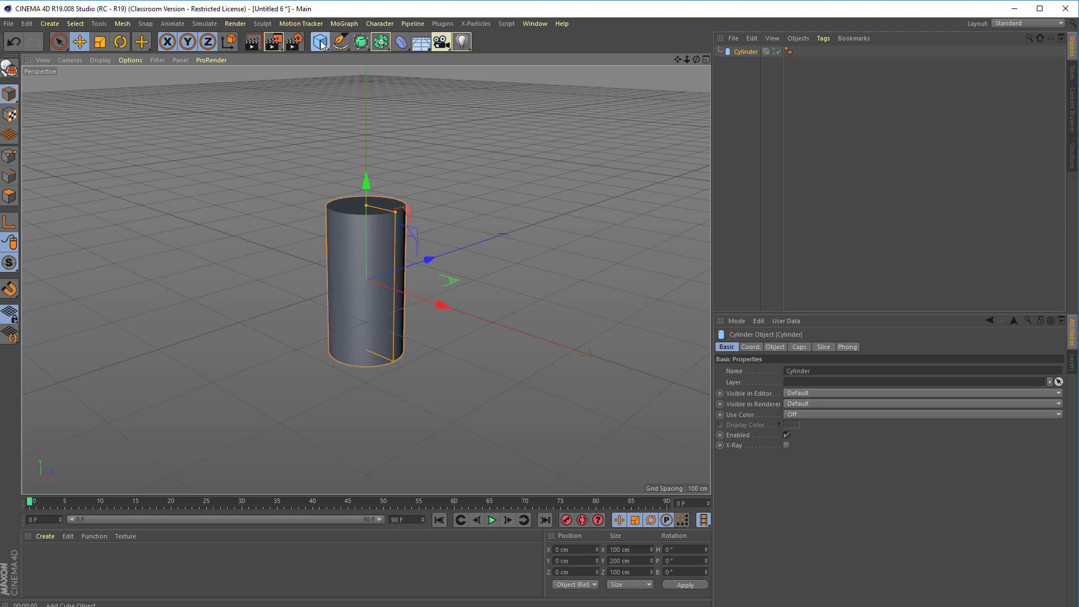
{"action": "left_click_drag", "start_coordinate": [420, 263], "coordinate": [388, 274]}
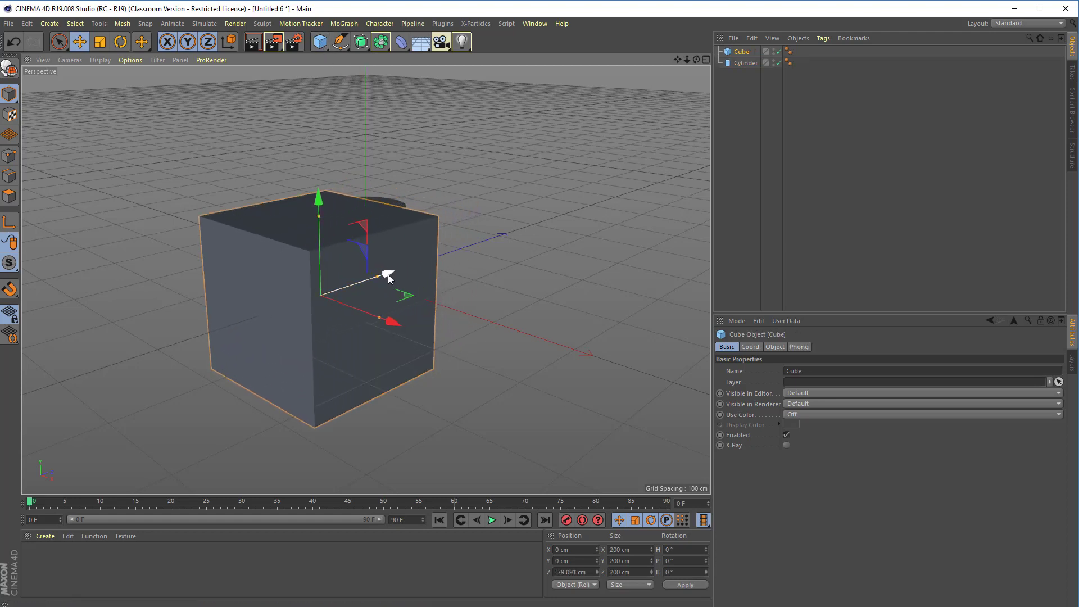
{"action": "left_click_drag", "start_coordinate": [321, 206], "coordinate": [321, 129]}
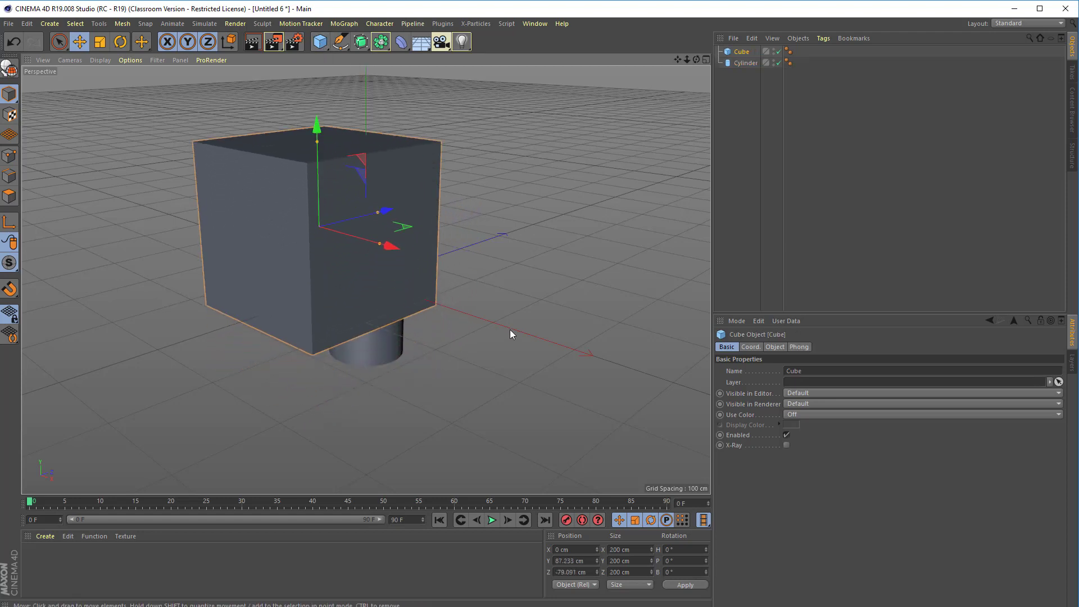
{"action": "left_click_drag", "start_coordinate": [509, 328], "coordinate": [389, 217], "text": "alt"}
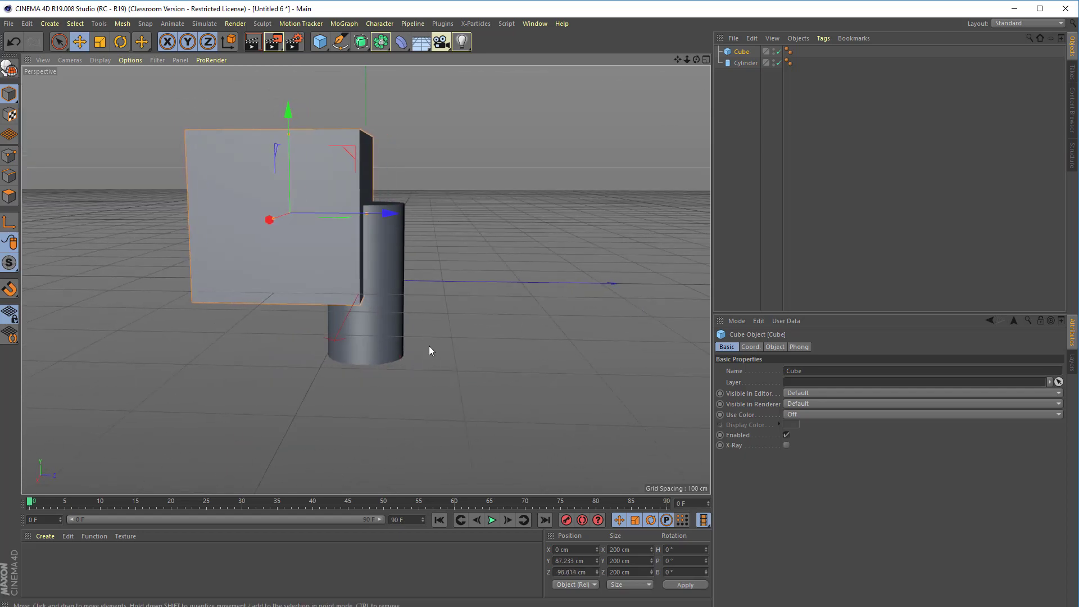
{"action": "left_click_drag", "start_coordinate": [442, 362], "coordinate": [402, 378], "text": "alt"}
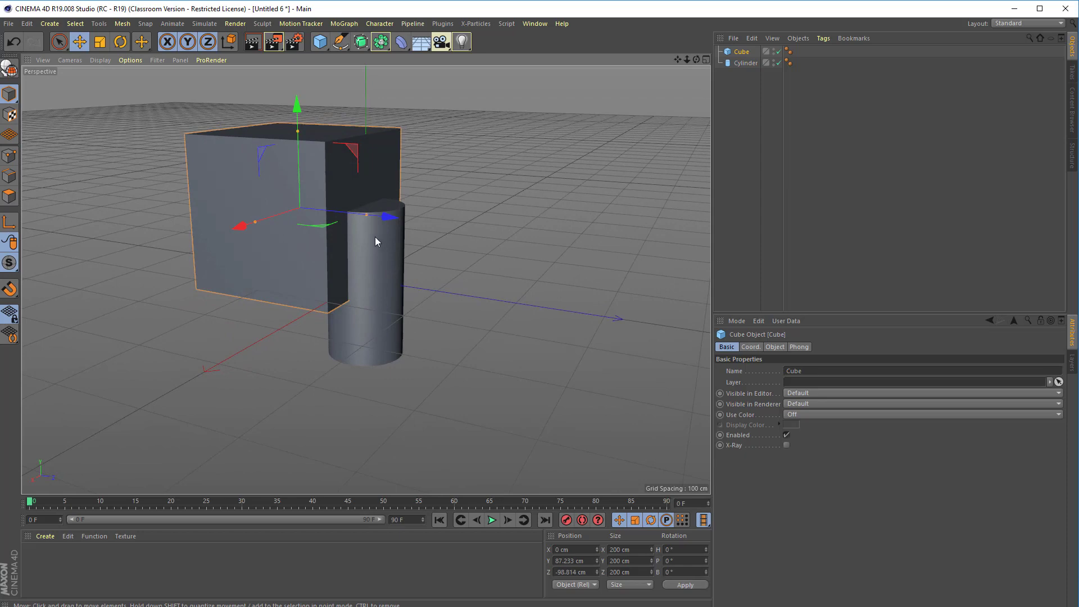
Nest the cylinder and cube, in that order, under a Boole object, and move the cube to about Z -112 cm.
{"action": "left_click", "coordinate": [369, 42]}
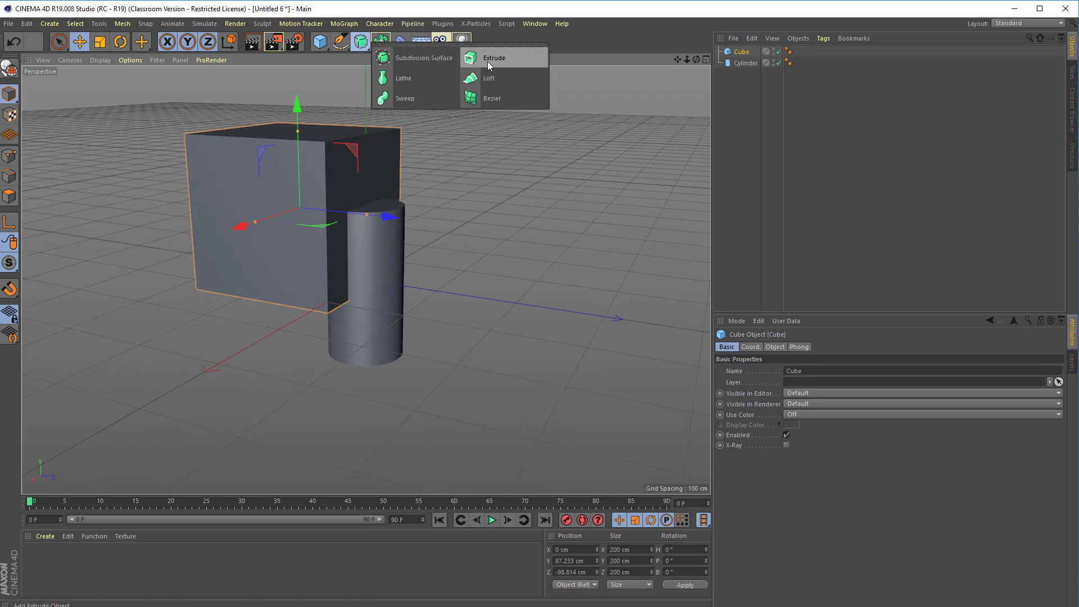
{"action": "left_click", "coordinate": [381, 42]}
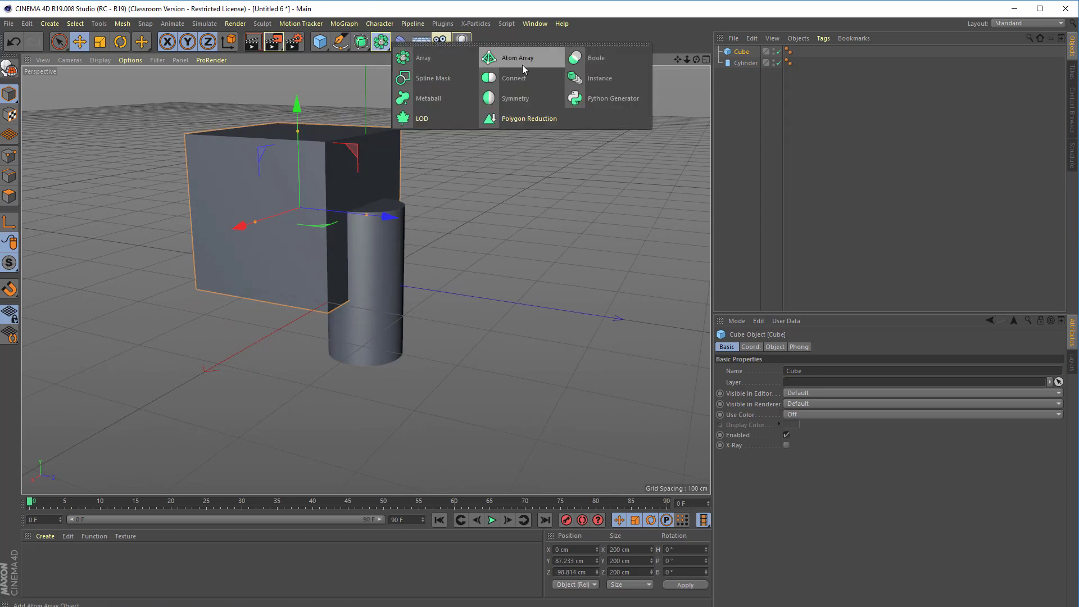
{"action": "left_click", "coordinate": [577, 58]}
{"action": "left_click_drag", "start_coordinate": [741, 63], "coordinate": [741, 52]}
{"action": "left_click_drag", "start_coordinate": [380, 305], "coordinate": [505, 313], "text": "alt"}
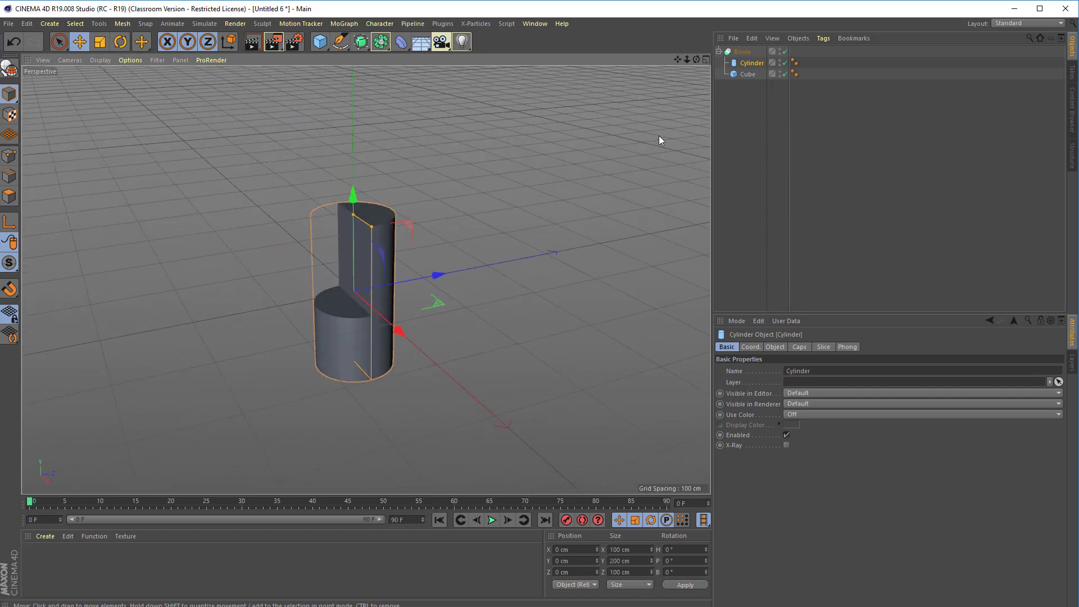
{"action": "left_click", "coordinate": [747, 74]}
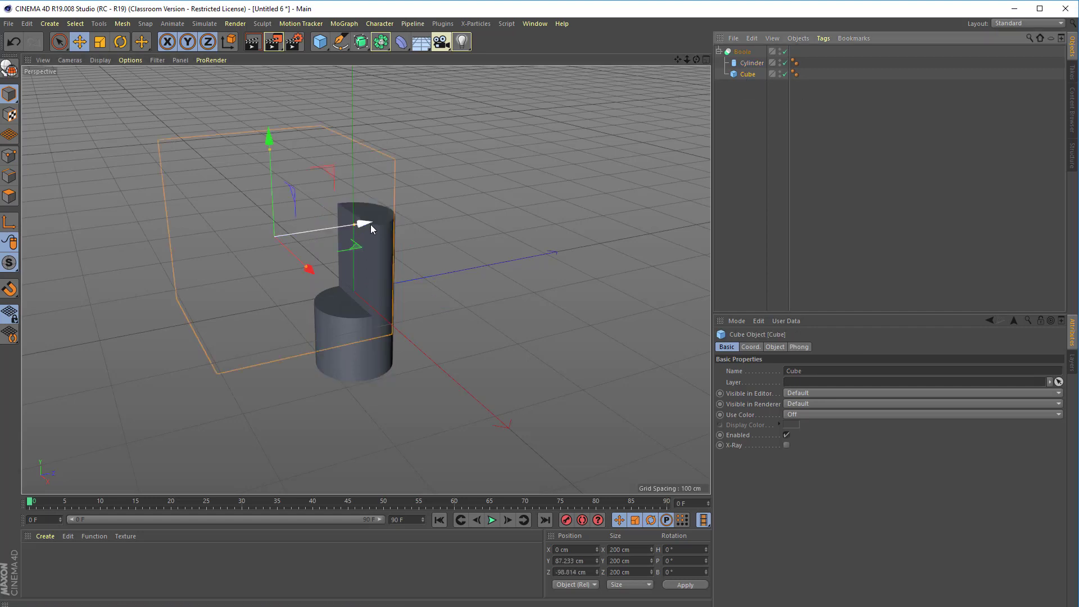
{"action": "left_click_drag", "start_coordinate": [370, 224], "coordinate": [356, 227]}
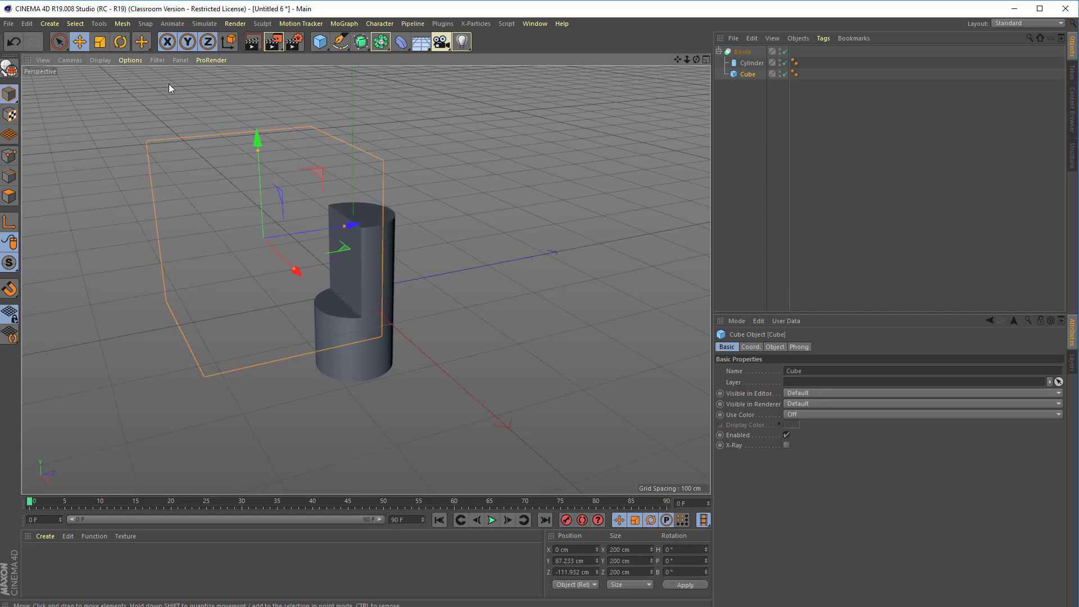
Set the viewport display to Gouraud Shading (Lines) and inspect the edges on the cut faces.
{"action": "left_click", "coordinate": [101, 61]}
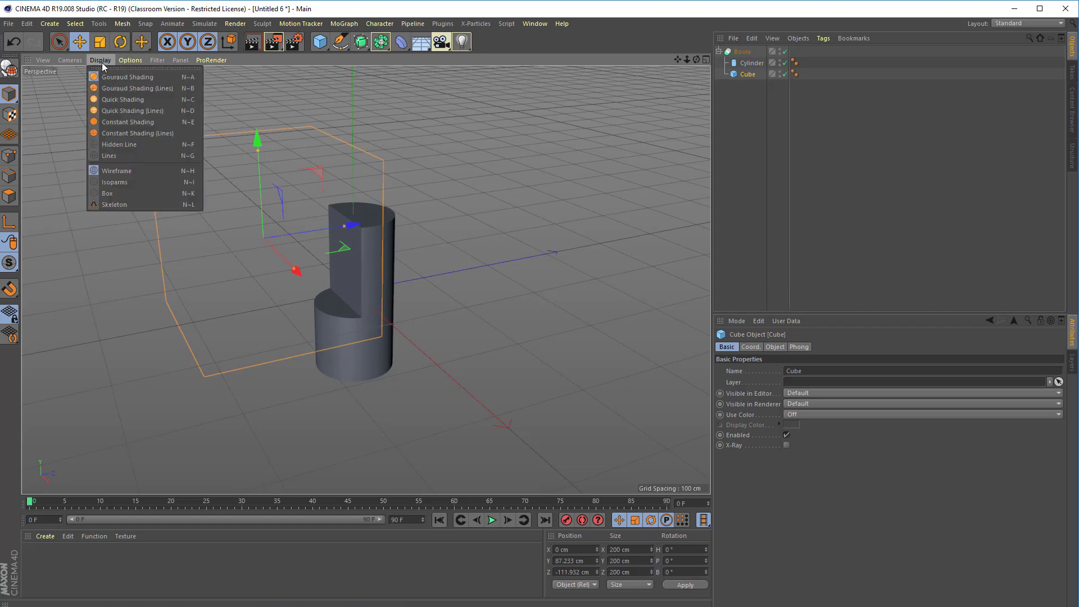
{"action": "left_click", "coordinate": [108, 88]}
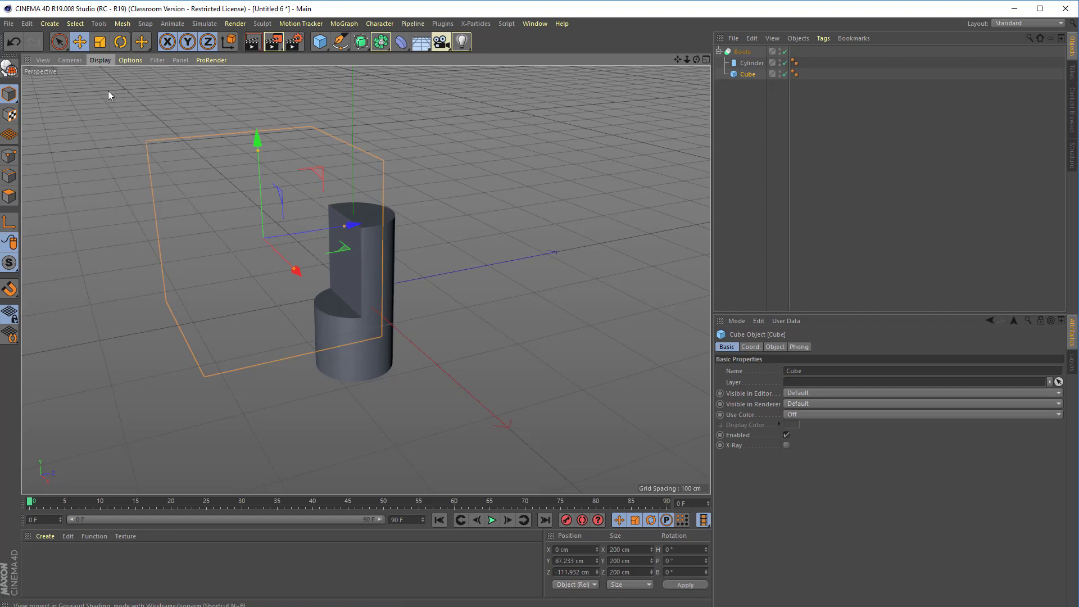
{"action": "left_click_drag", "start_coordinate": [458, 275], "coordinate": [555, 236], "text": "alt"}
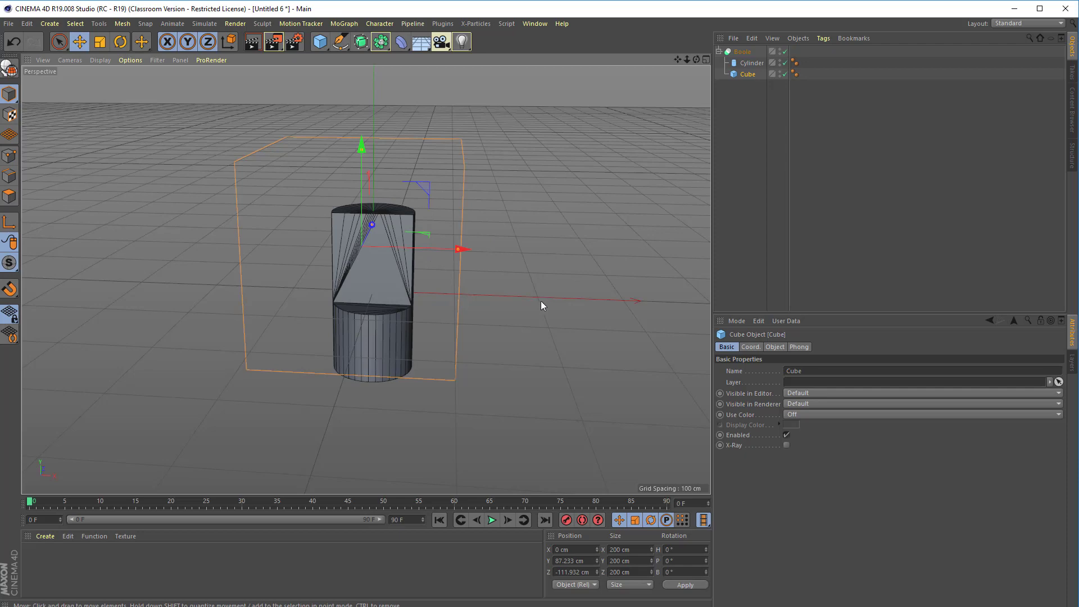
{"action": "left_click_drag", "start_coordinate": [531, 302], "coordinate": [463, 319], "text": "alt"}
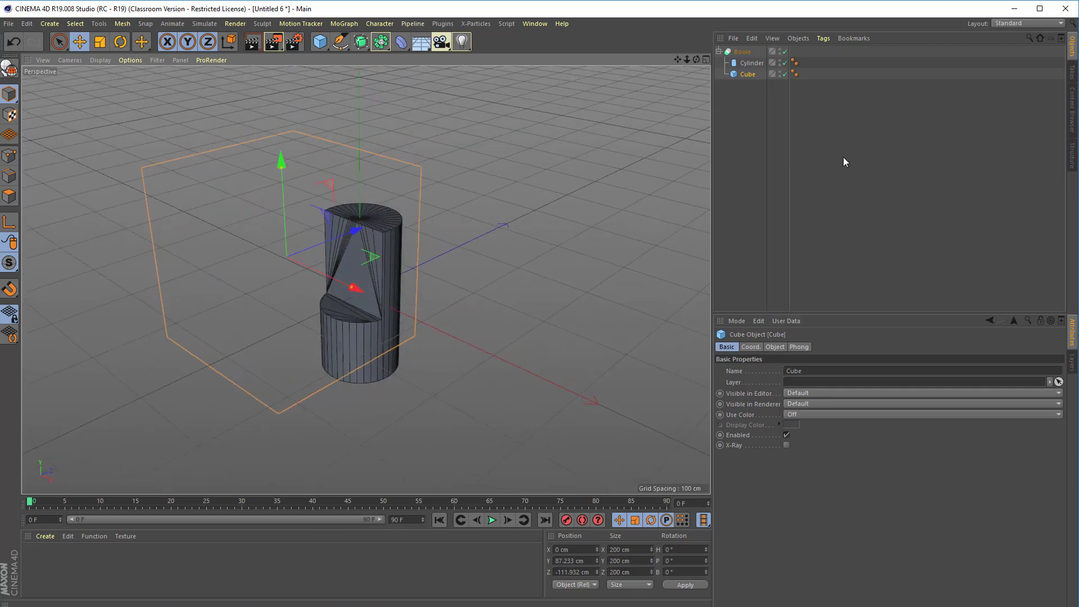
Switch the Boole's High Quality option off and back on to compare the mesh on the cut faces.
{"action": "left_click", "coordinate": [742, 52]}
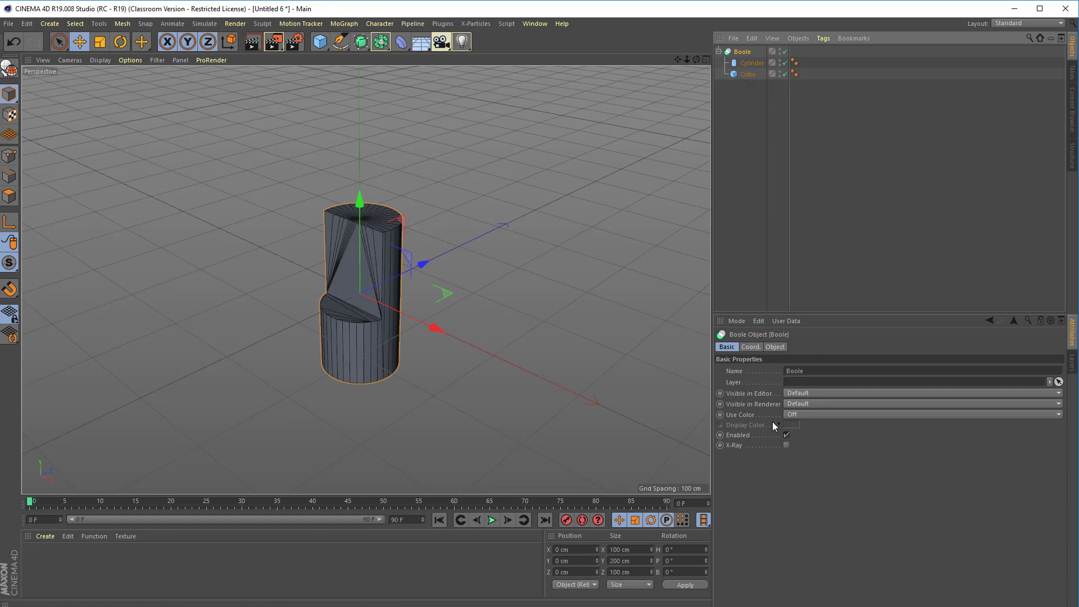
{"action": "left_click", "coordinate": [751, 347]}
{"action": "left_click", "coordinate": [775, 347]}
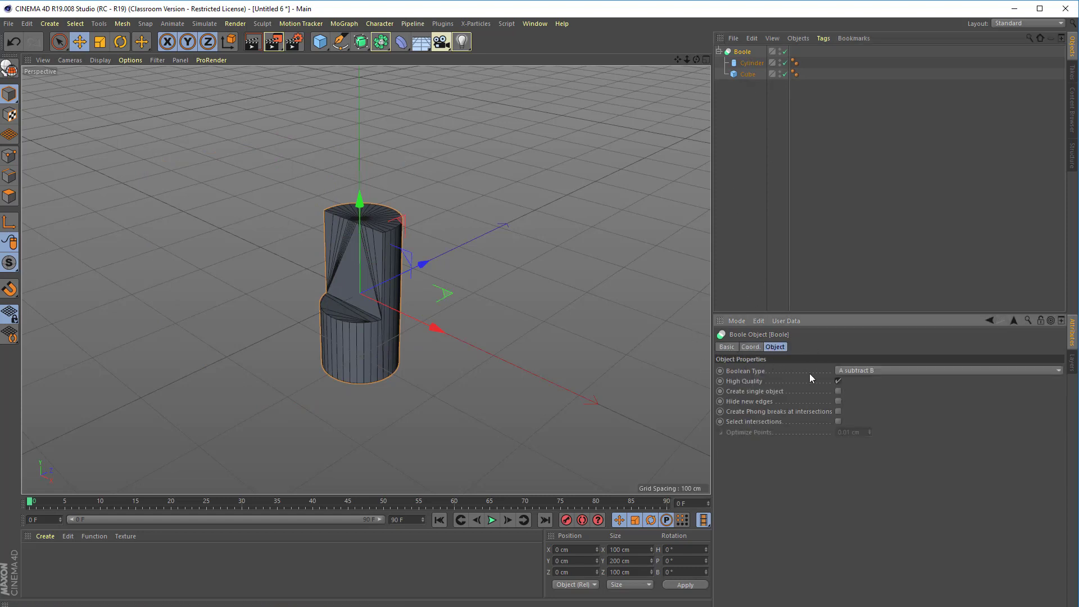
{"action": "left_click", "coordinate": [839, 381]}
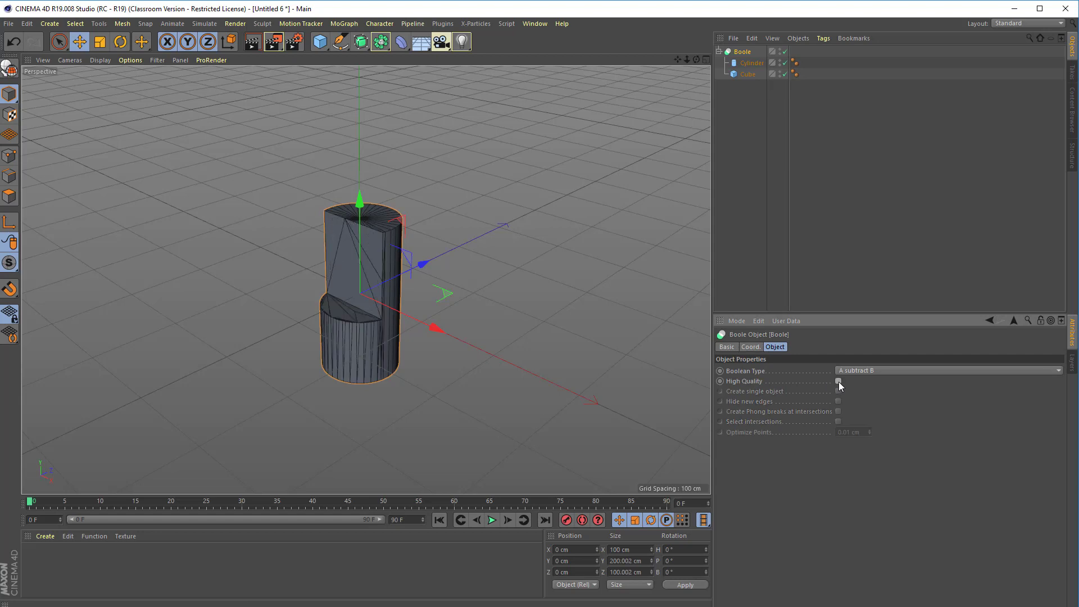
{"action": "left_click", "coordinate": [839, 381]}
{"action": "left_click", "coordinate": [839, 381]}
{"action": "left_click", "coordinate": [839, 382]}
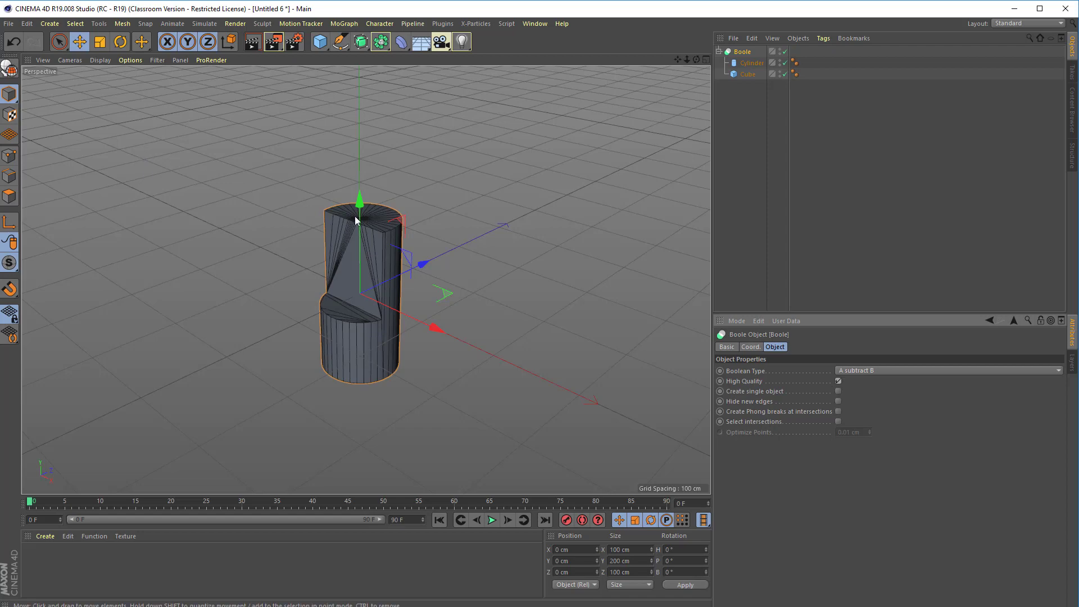
{"action": "left_click_drag", "start_coordinate": [405, 233], "coordinate": [408, 277], "text": "alt"}
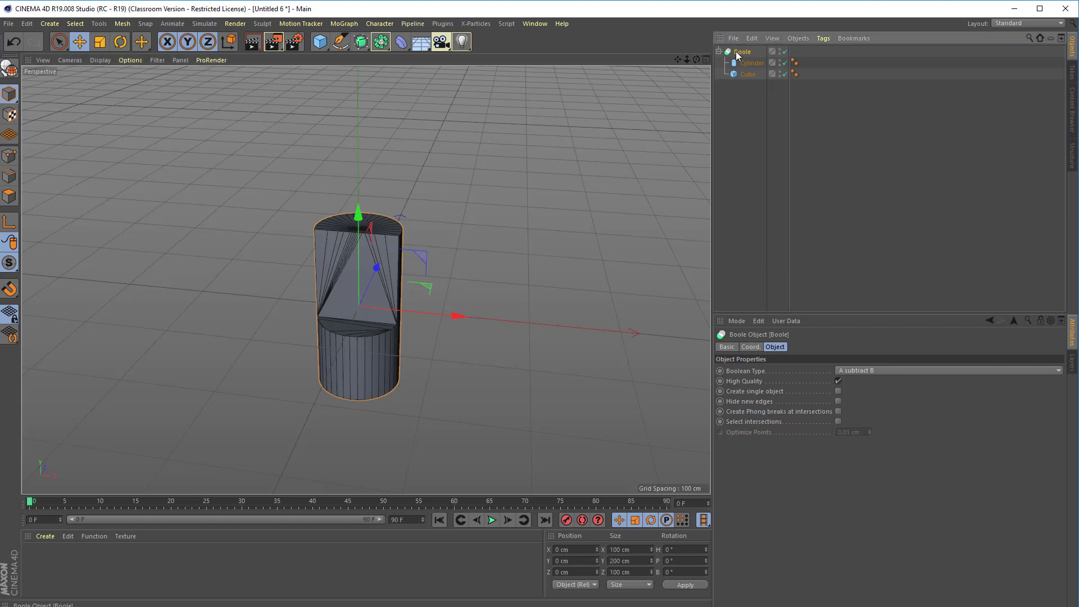
Make the Boole object editable, expand its hierarchy and select the Cylinder child.
{"action": "left_click", "coordinate": [8, 69]}
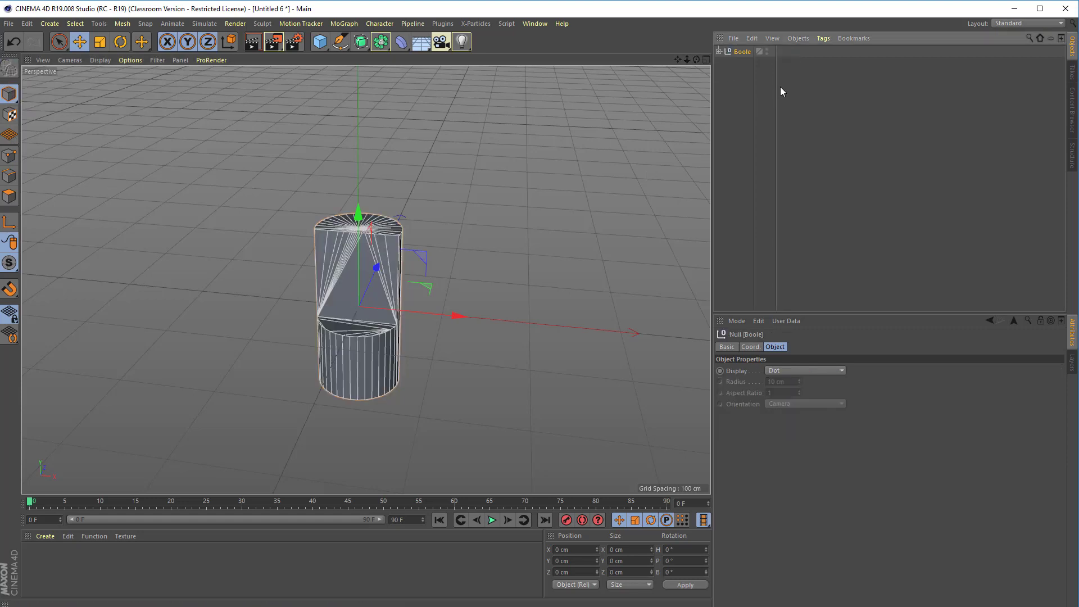
{"action": "left_click", "coordinate": [719, 52]}
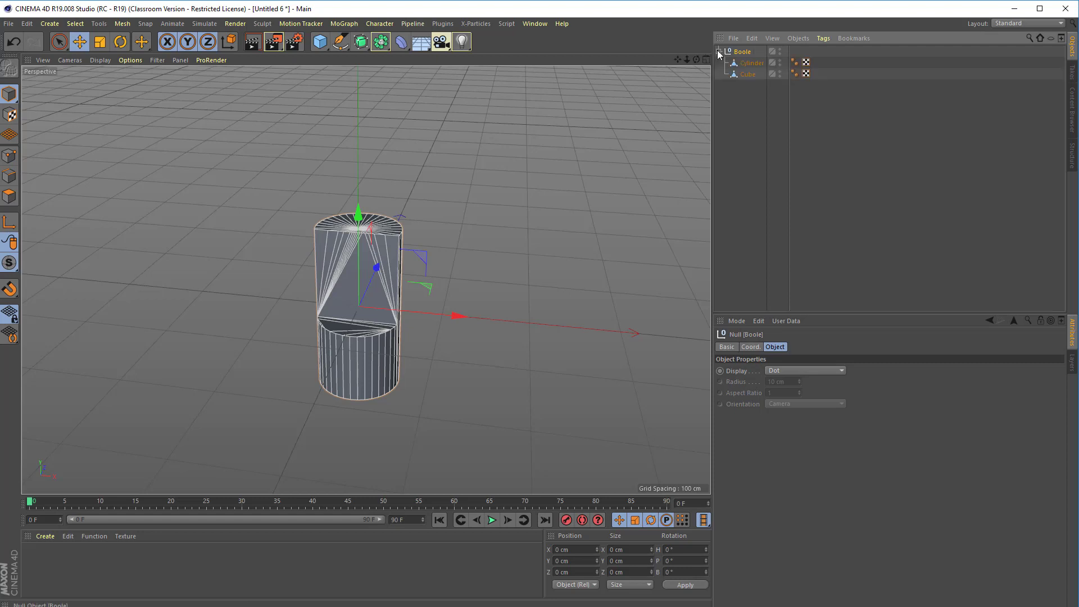
{"action": "left_click", "coordinate": [745, 65]}
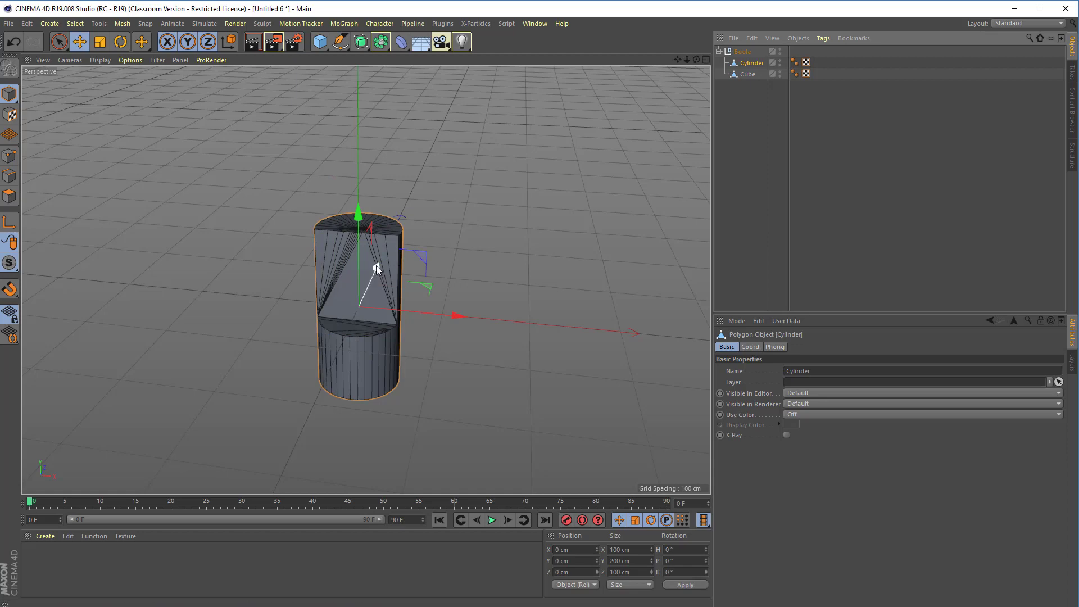
Move the Cylinder mesh to about Z 129 cm to check whether the cut faces are separate, and undo the move.
{"action": "left_click_drag", "start_coordinate": [499, 289], "coordinate": [438, 276], "text": "alt"}
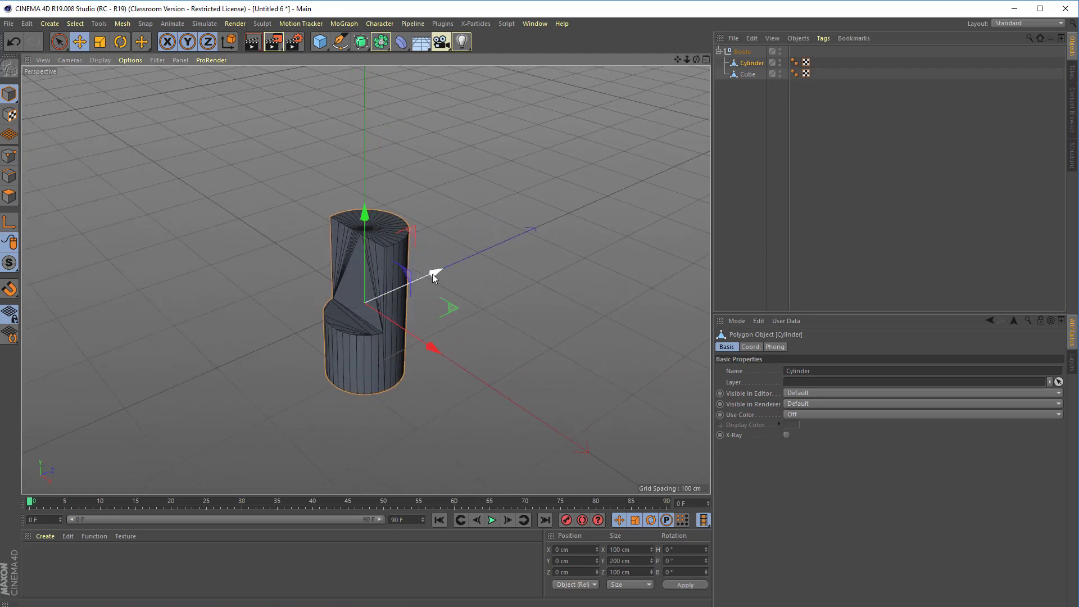
{"action": "left_click_drag", "start_coordinate": [437, 272], "coordinate": [508, 242]}
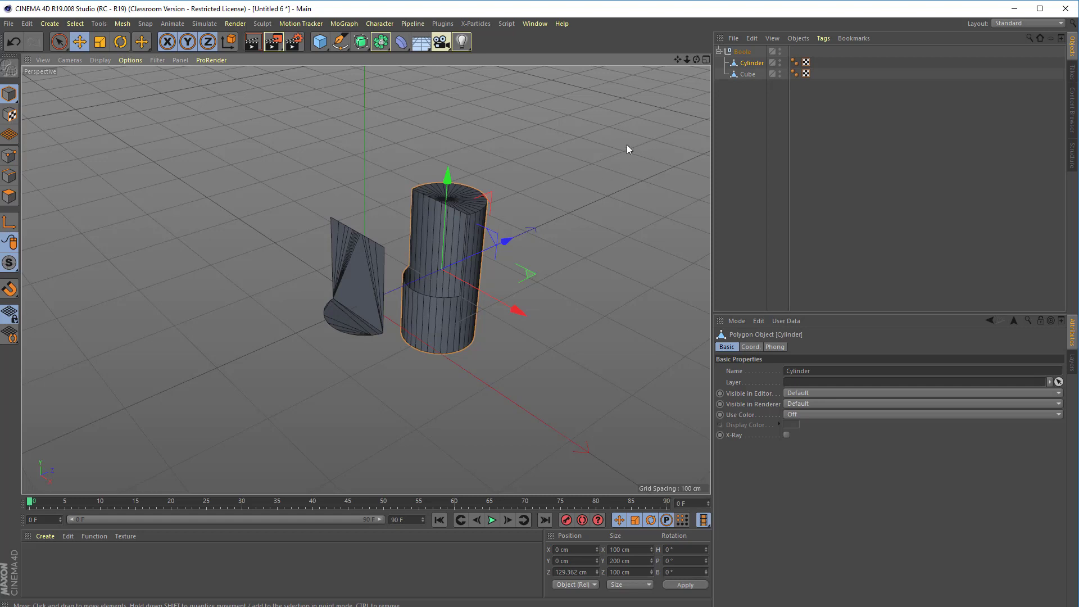
{"action": "key", "text": "ctrl+z"}
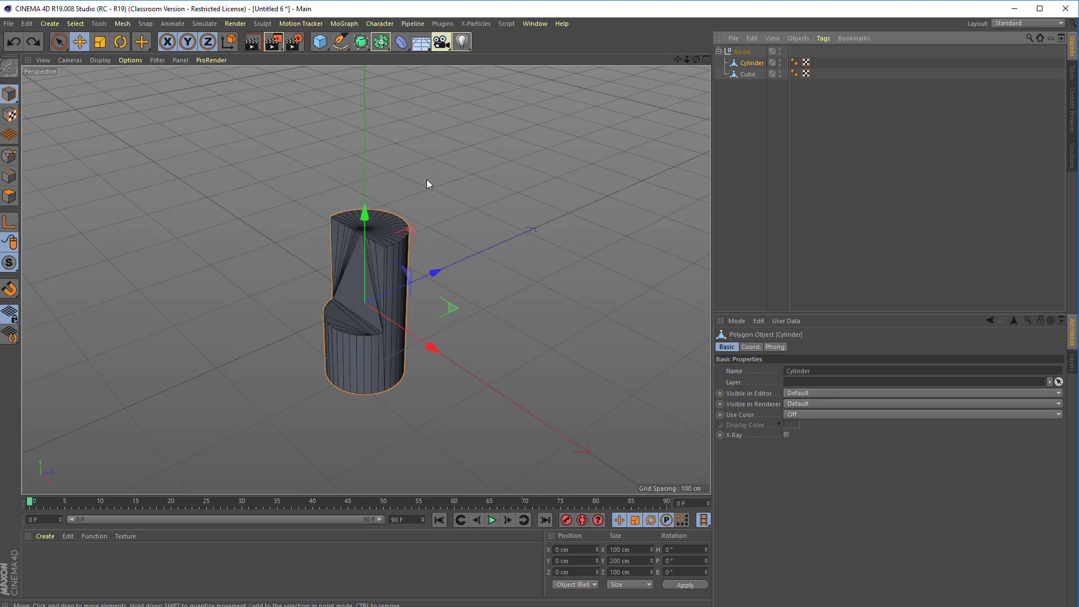
Switch to the BP - UV Edit layout and open the BodyPaint 3D Setup Wizard clear of the model.
{"action": "left_click", "coordinate": [1059, 26]}
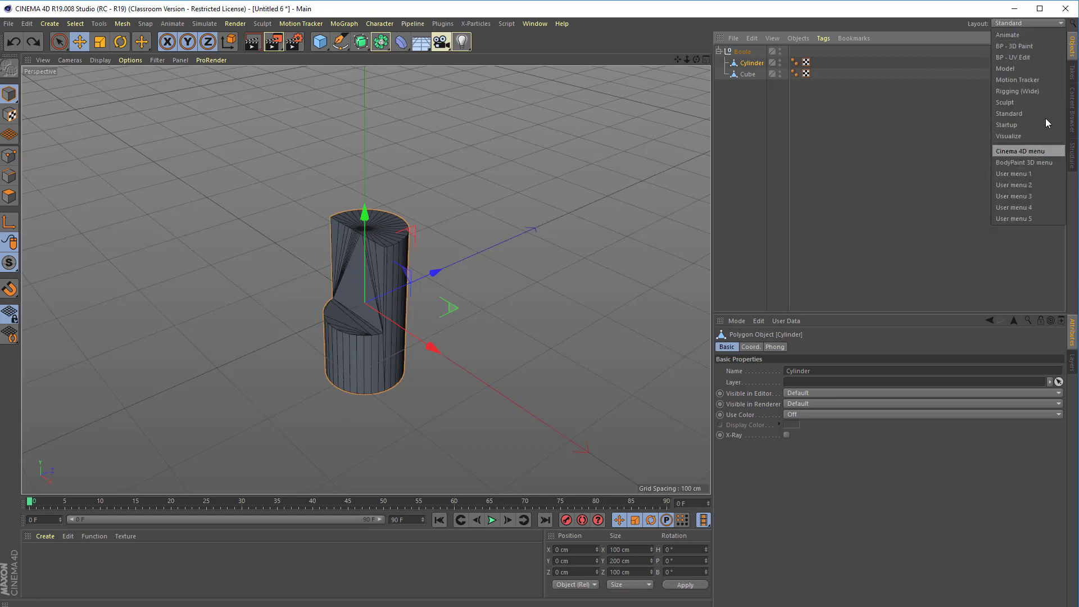
{"action": "left_click", "coordinate": [1017, 57]}
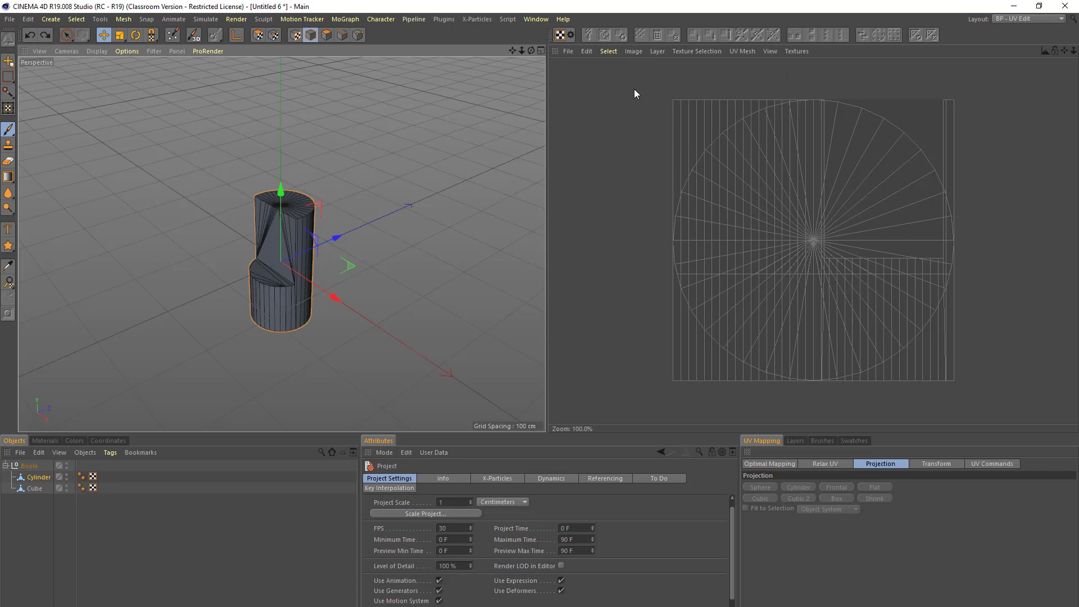
{"action": "left_click", "coordinate": [172, 36]}
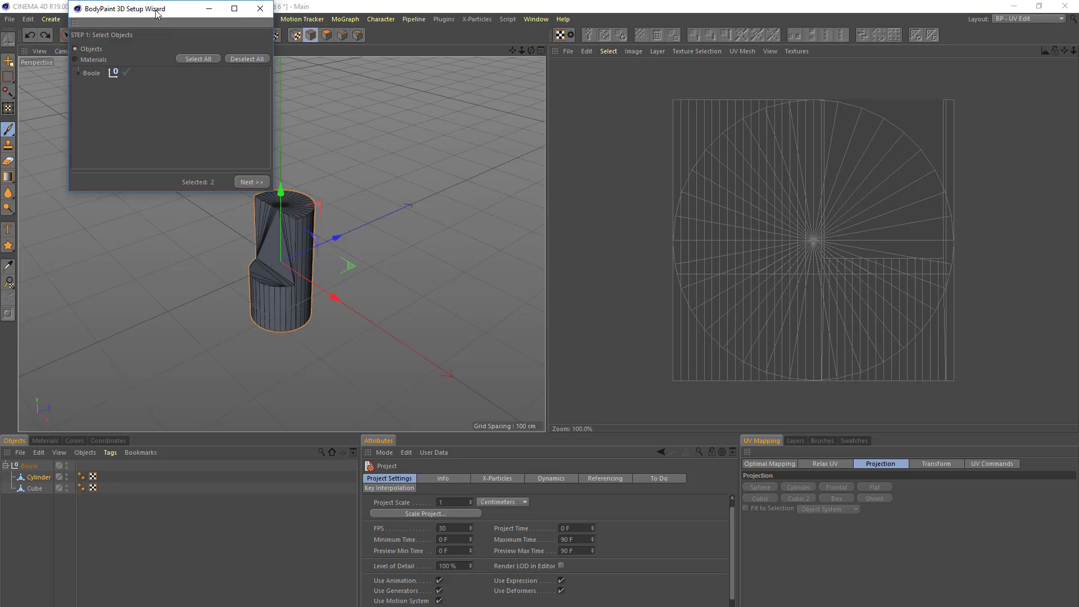
{"action": "left_click_drag", "start_coordinate": [157, 12], "coordinate": [427, 90]}
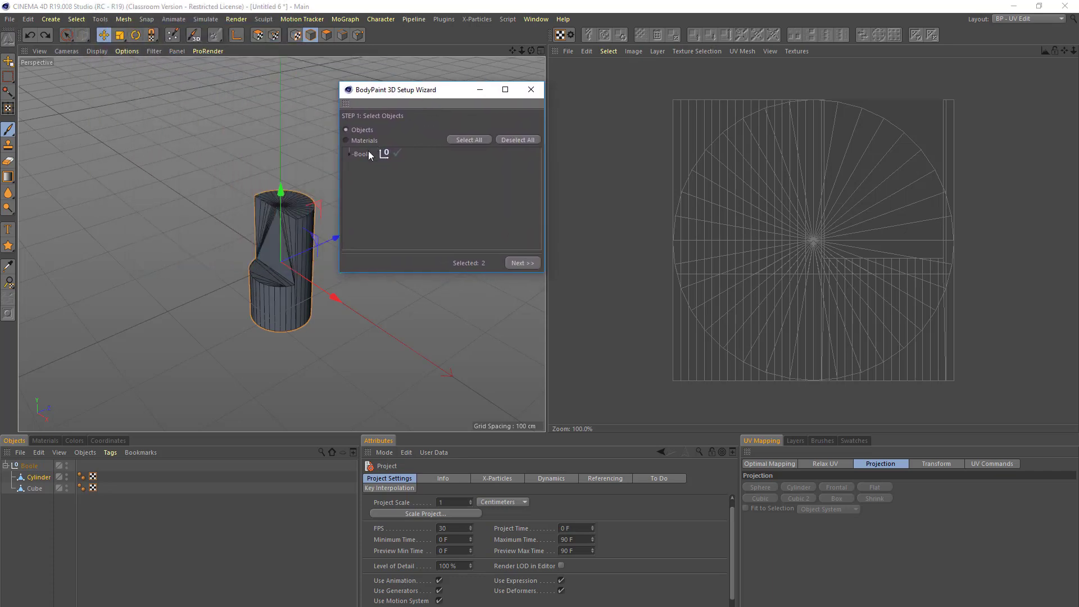
Proceed through the wizard's object and UV setup with Cylinder and Cube included, Recalculate UV using Optimal Cubic Mapping, and Single Material Mode enabled.
{"action": "left_click", "coordinate": [349, 154]}
{"action": "left_click_drag", "start_coordinate": [385, 91], "coordinate": [372, 83]}
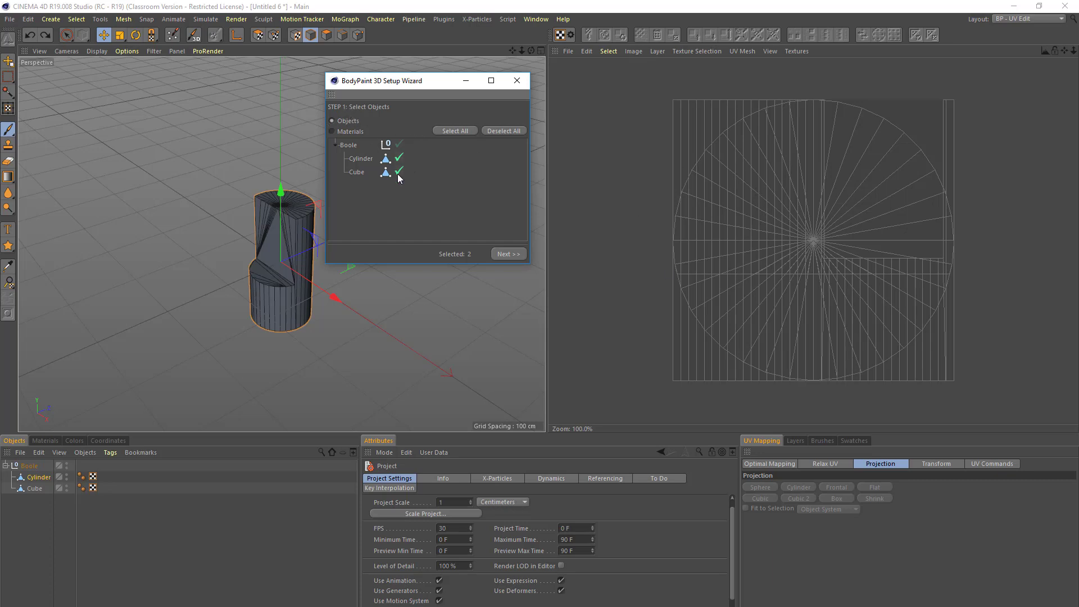
{"action": "left_click", "coordinate": [504, 254]}
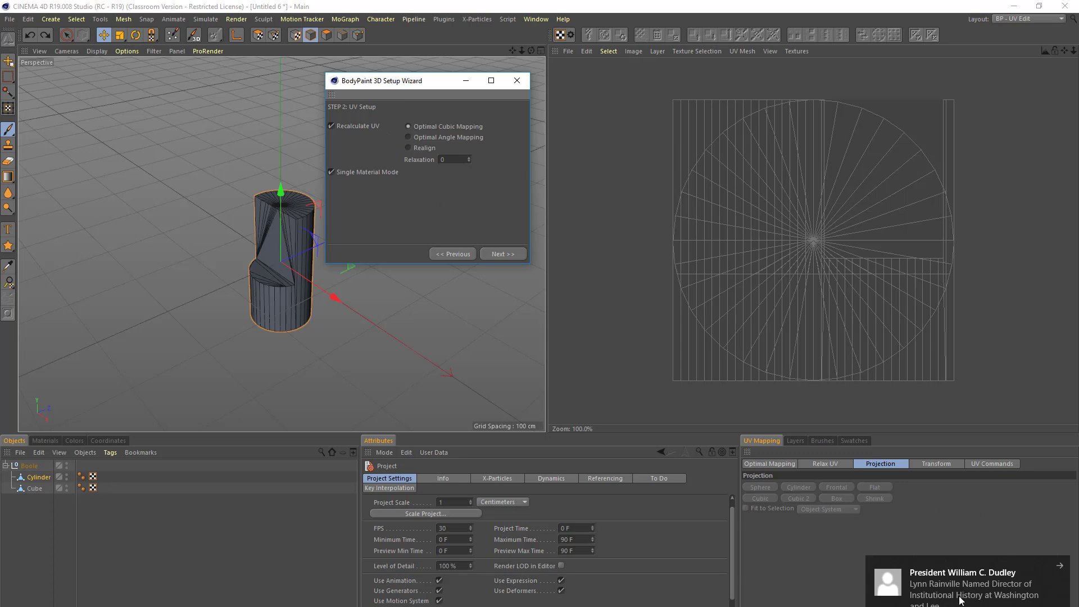
{"action": "left_click", "coordinate": [1058, 569]}
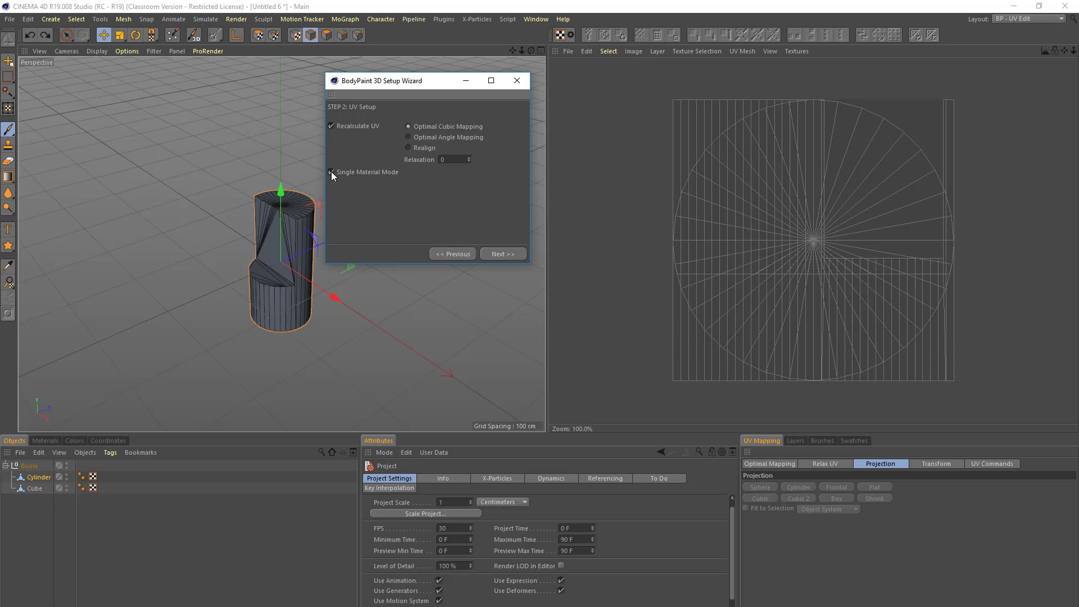
{"action": "left_click", "coordinate": [507, 254]}
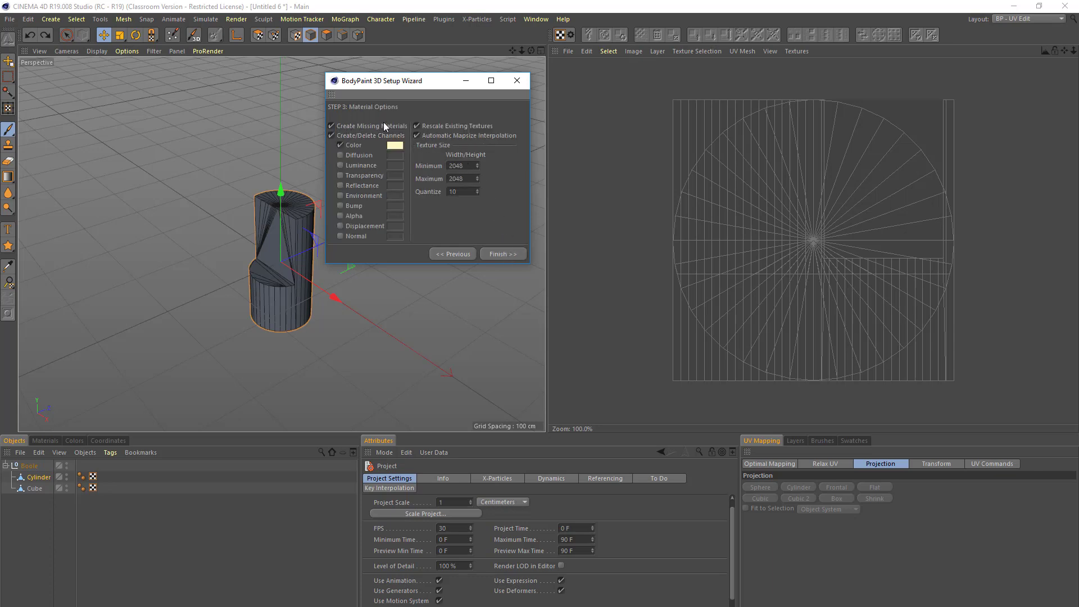
Set the wizard's Color channel to white with 0% saturation, finish the material setup and close the wizard.
{"action": "mouse_move", "coordinate": [427, 83]}
{"action": "left_mouse_down"}
{"action": "mouse_move", "coordinate": [367, 70]}
{"action": "mouse_move", "coordinate": [434, 82]}
{"action": "left_mouse_up"}
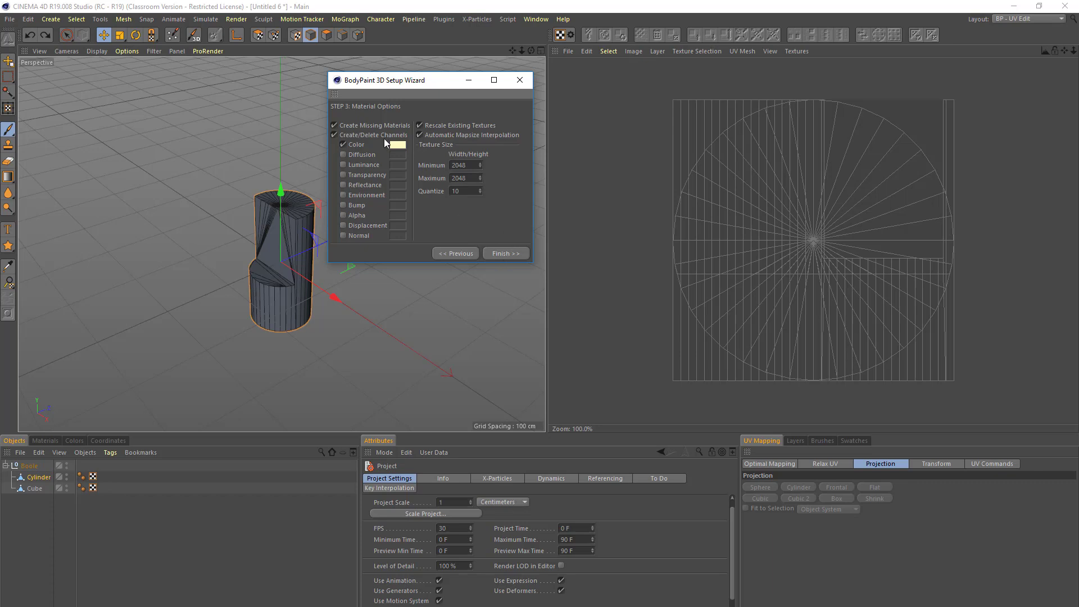
{"action": "mouse_move", "coordinate": [394, 147]}
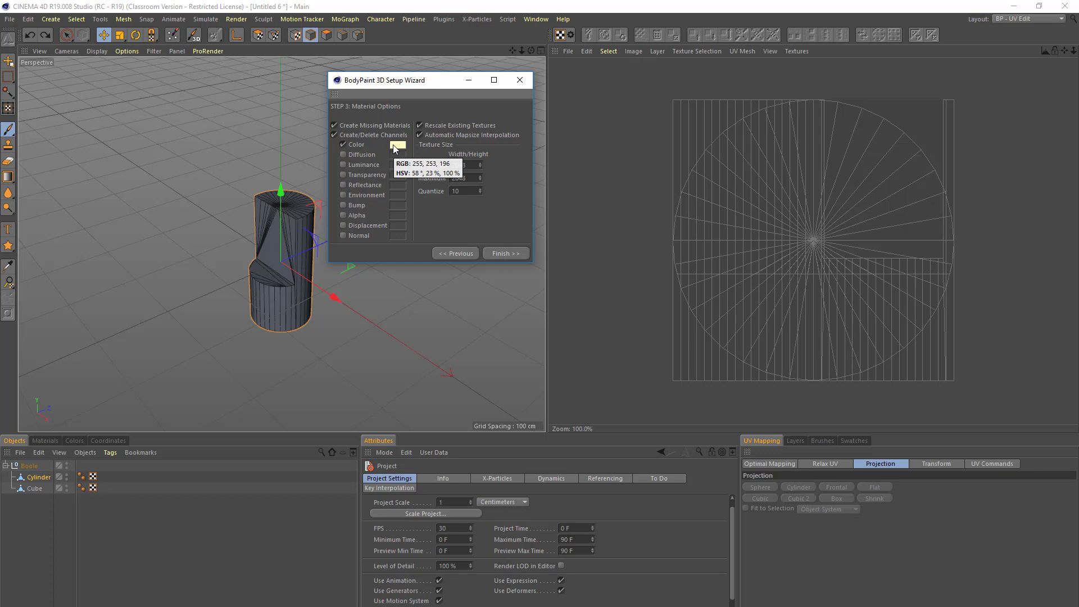
{"action": "left_click", "coordinate": [394, 144]}
{"action": "left_click_drag", "start_coordinate": [366, 158], "coordinate": [345, 159]}
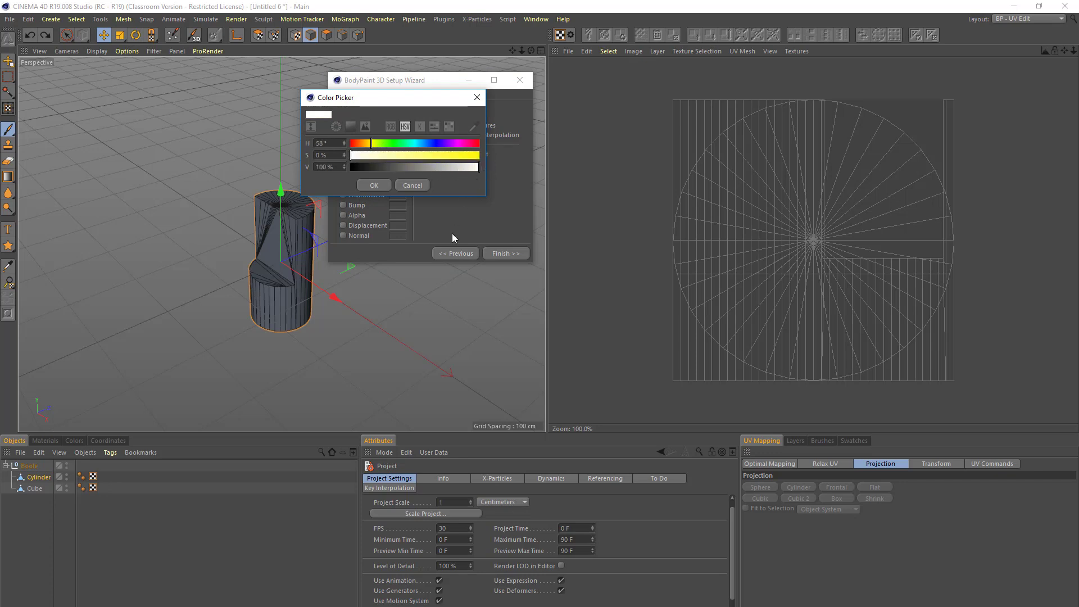
{"action": "left_click", "coordinate": [374, 185]}
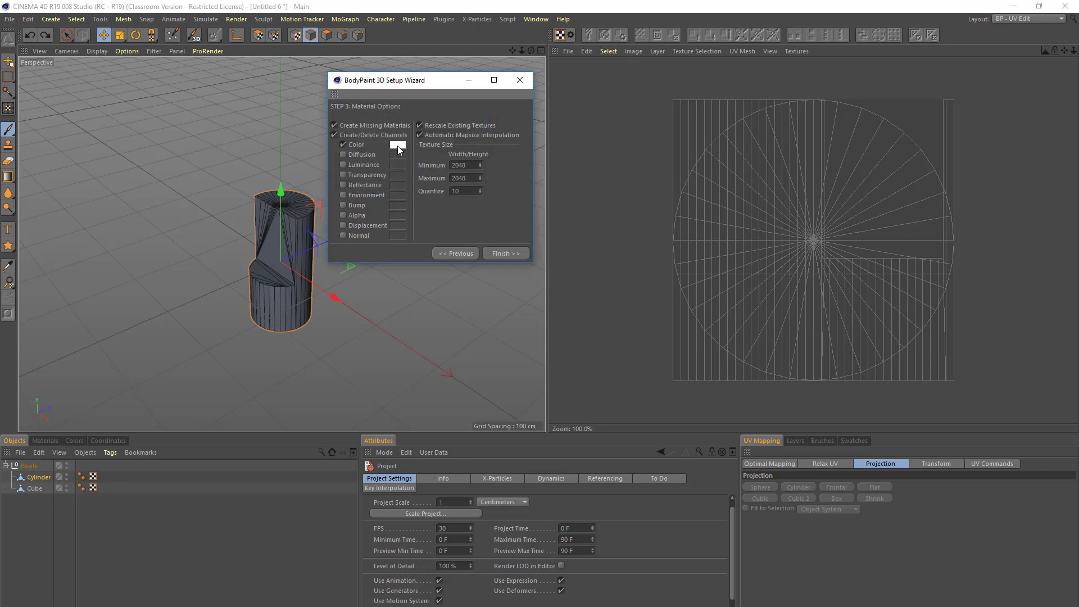
{"action": "left_click", "coordinate": [504, 254]}
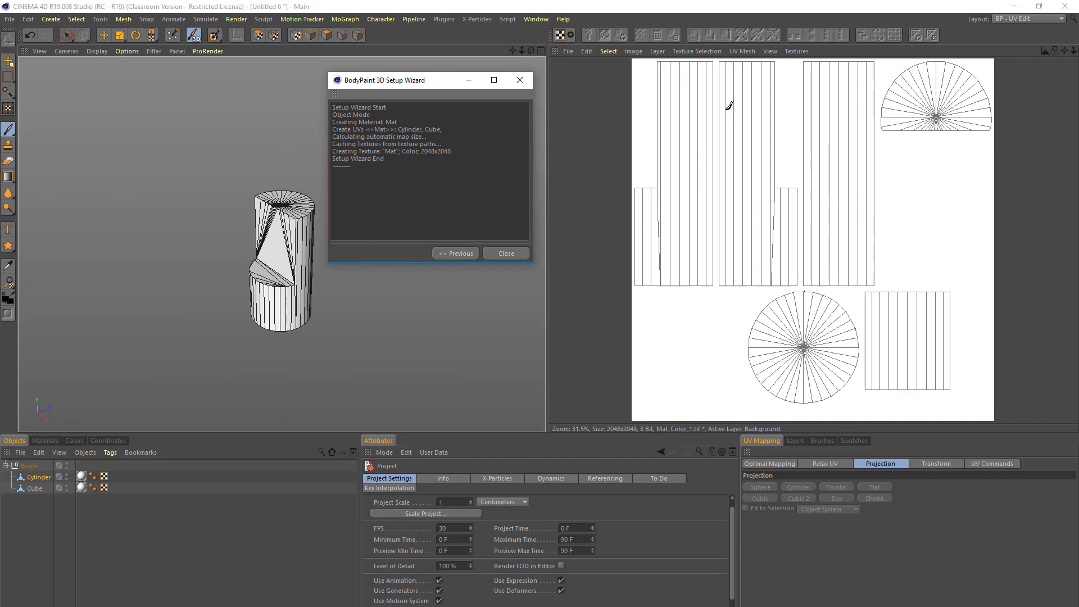
{"action": "left_click", "coordinate": [504, 254]}
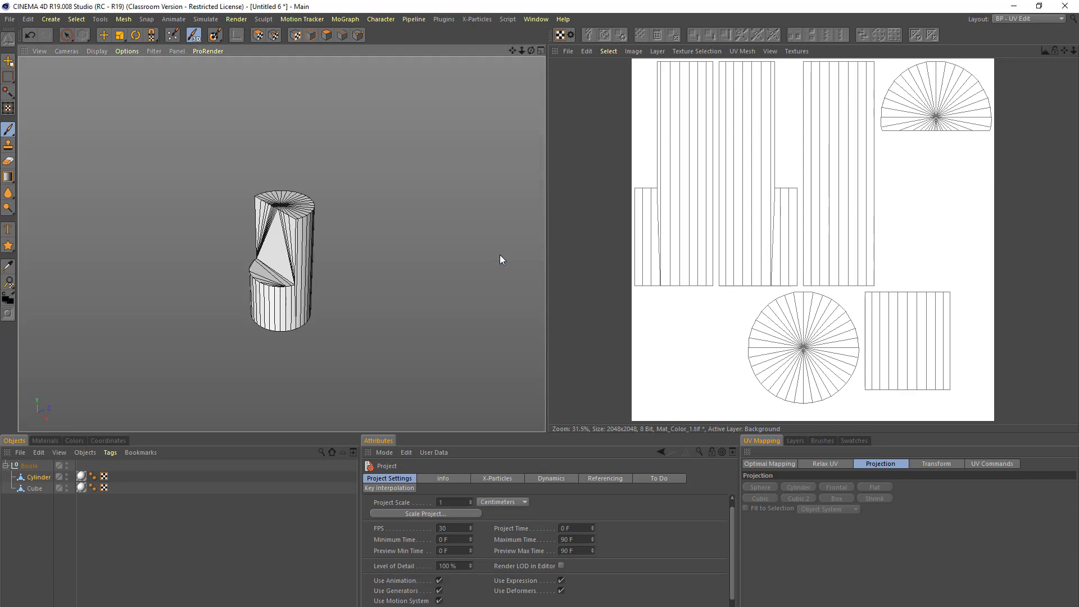
Examine which UV islands match the Cylinder's top and side faces by selecting polygons in the texture view and on the model.
{"action": "left_click", "coordinate": [45, 440]}
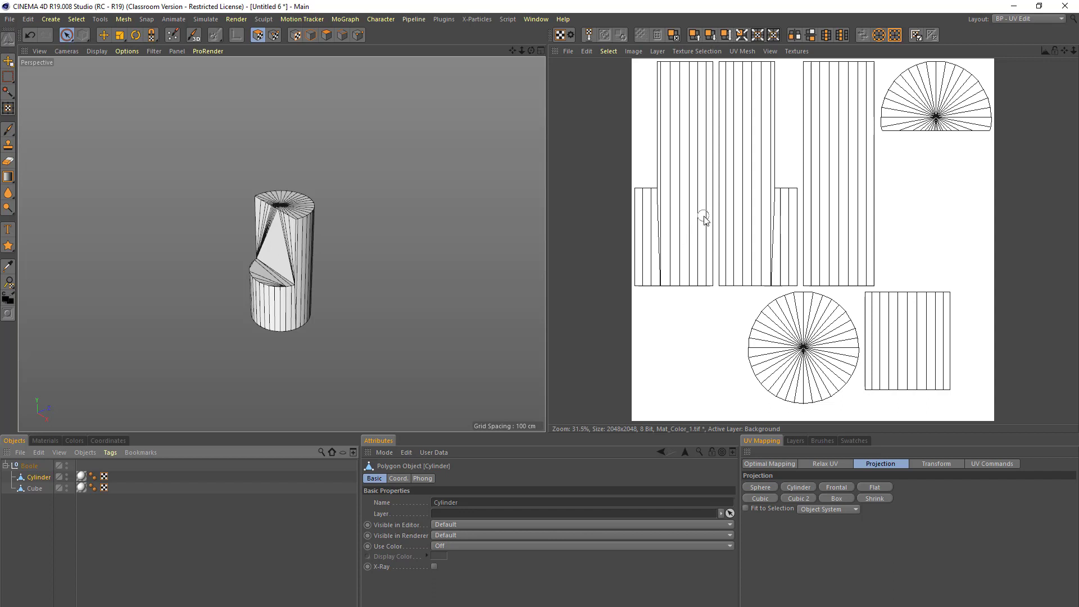
{"action": "left_click_drag", "start_coordinate": [705, 219], "coordinate": [729, 222]}
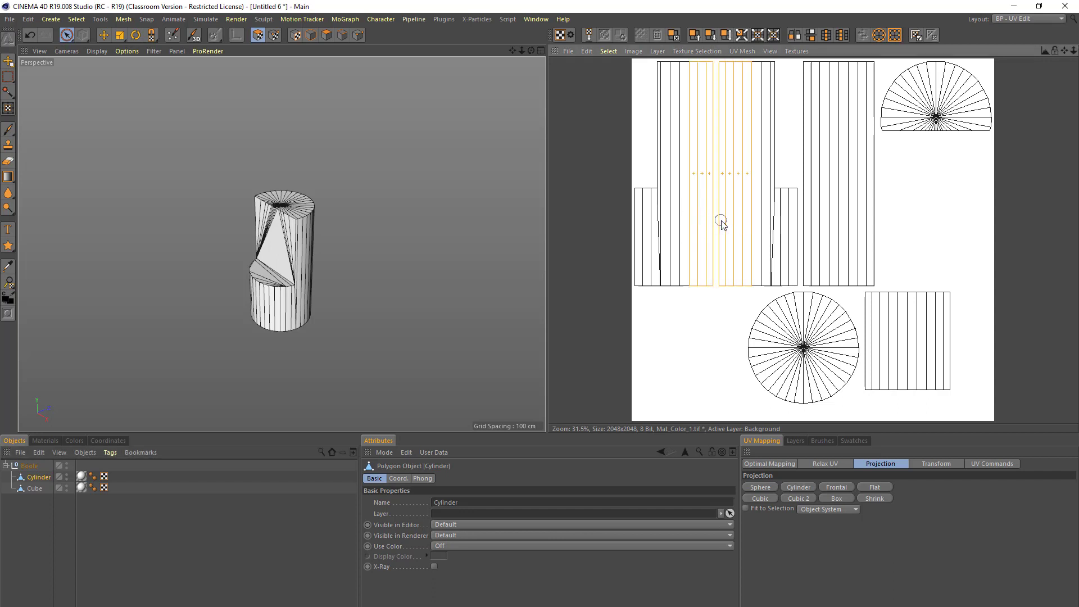
{"action": "mouse_move", "coordinate": [925, 104]}
{"action": "left_mouse_down"}
{"action": "mouse_move", "coordinate": [934, 93]}
{"action": "mouse_move", "coordinate": [956, 99]}
{"action": "left_mouse_up"}
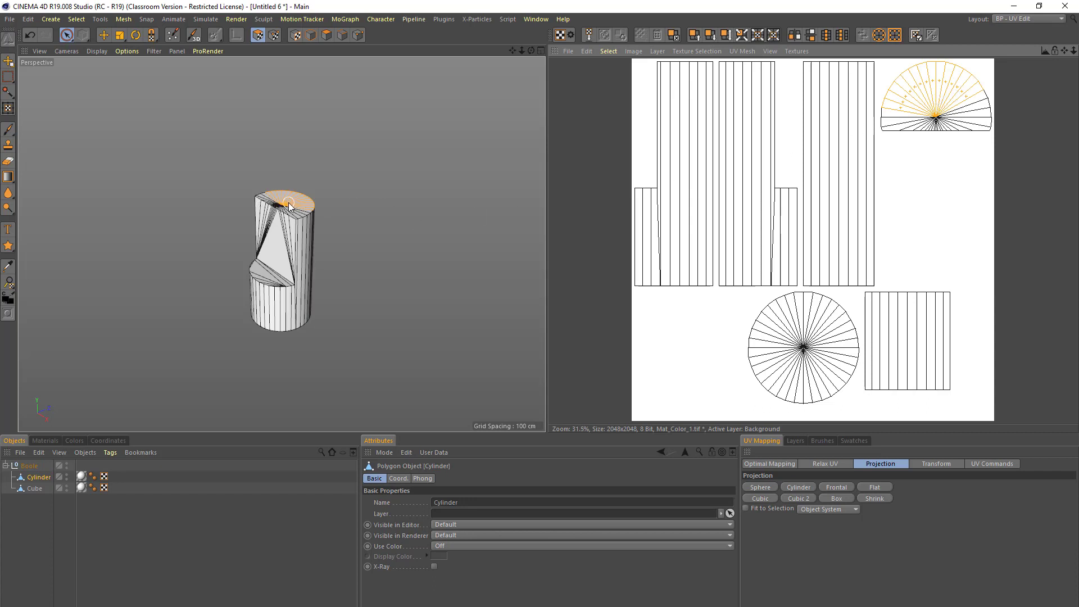
{"action": "left_click_drag", "start_coordinate": [287, 316], "coordinate": [260, 313]}
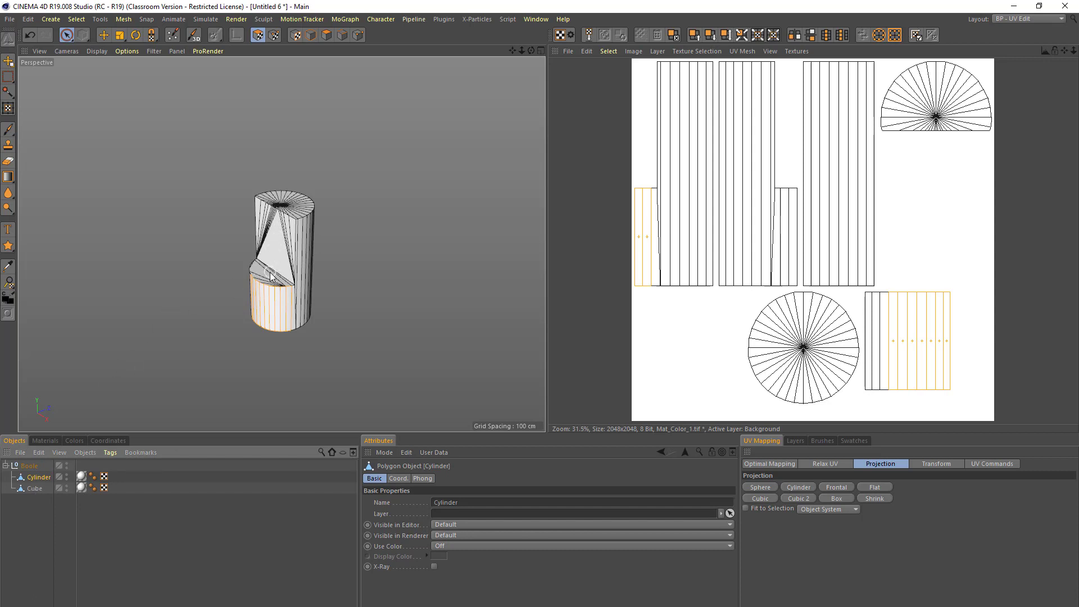
{"action": "scroll", "coordinate": [275, 263], "scroll_direction": "up", "scroll_amount": 5}
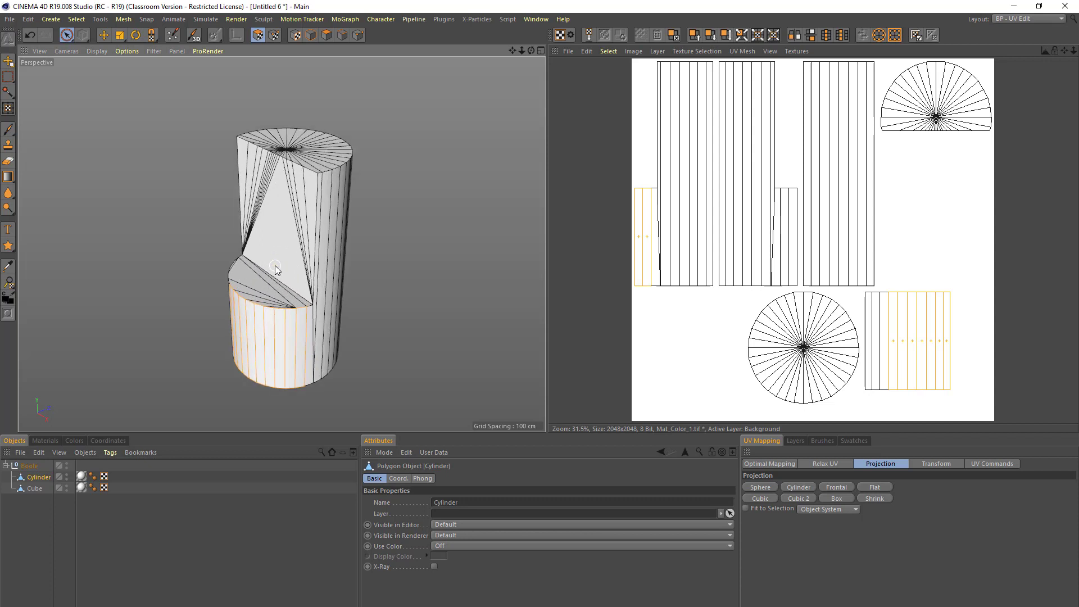
Select the Cube object and check how its UV triangles correspond to the vertical cut face.
{"action": "left_click", "coordinate": [32, 489]}
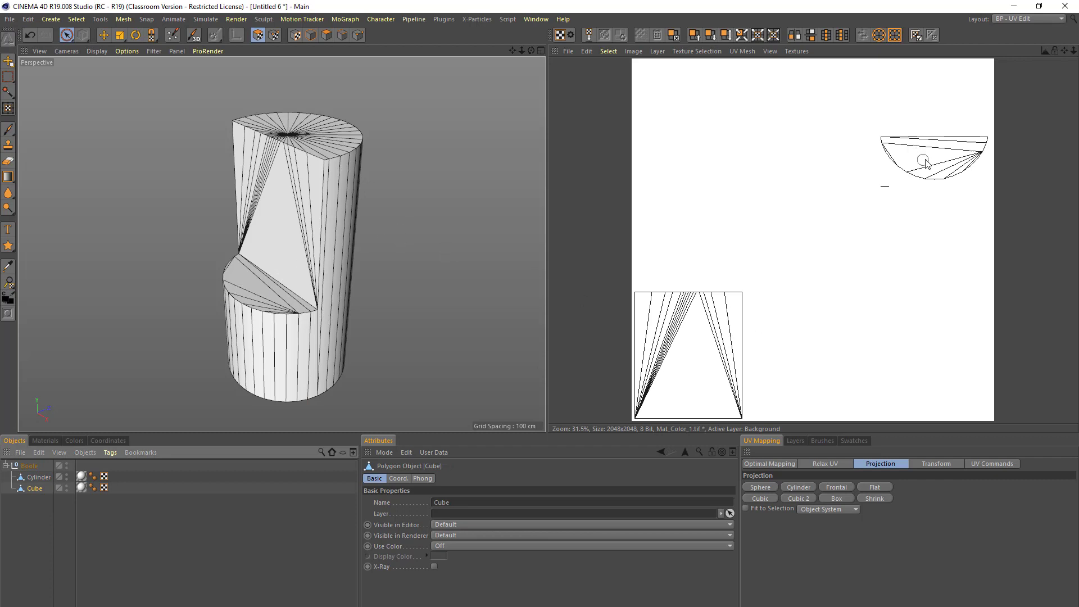
{"action": "left_click_drag", "start_coordinate": [675, 337], "coordinate": [669, 336]}
{"action": "left_click", "coordinate": [667, 334]}
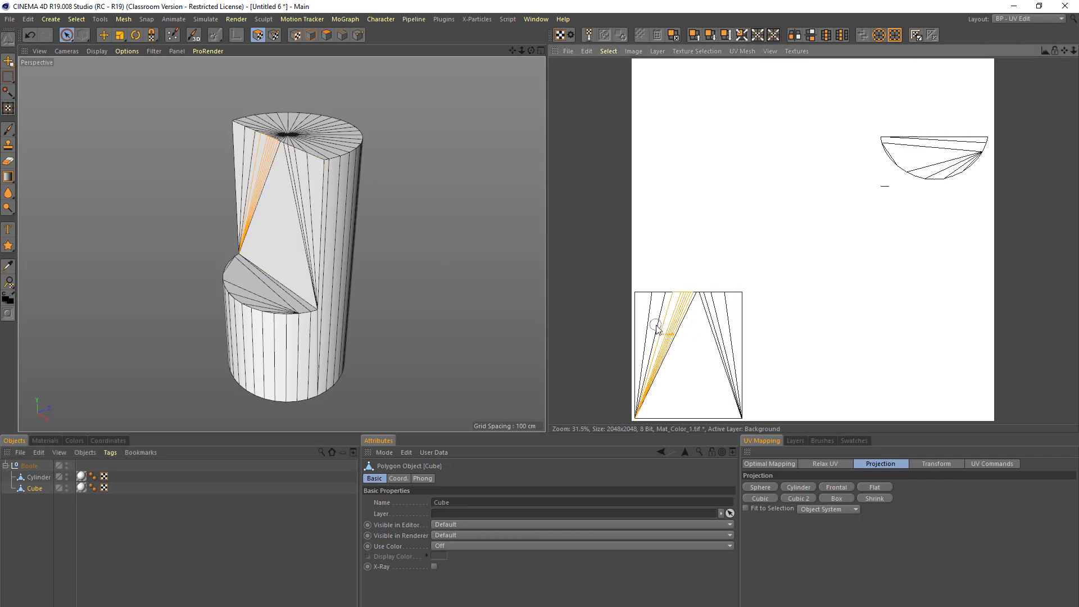
{"action": "left_click", "coordinate": [656, 327]}
{"action": "left_click", "coordinate": [683, 353]}
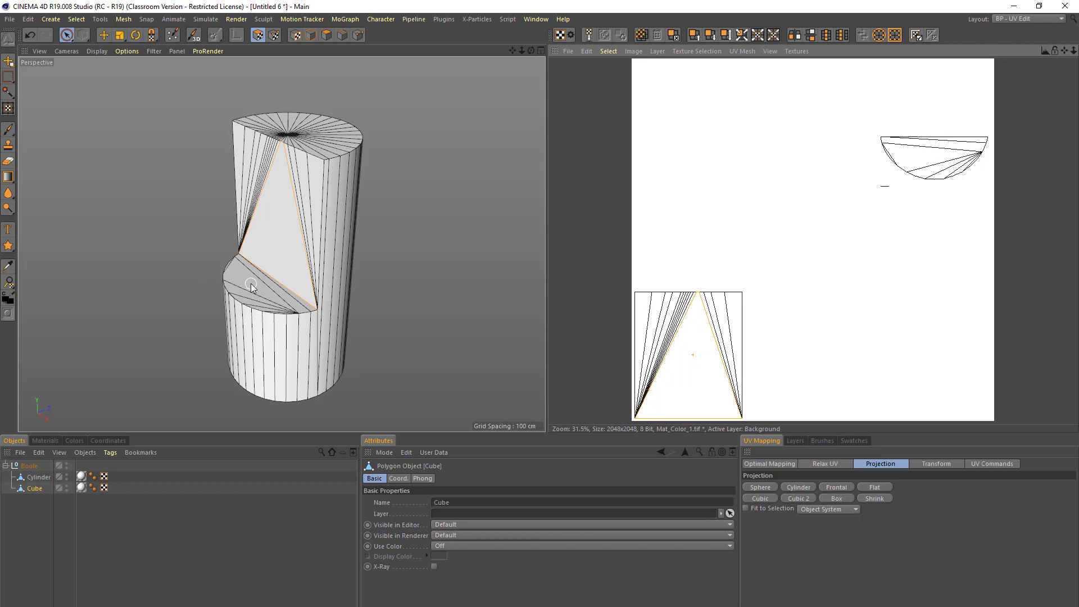
Activate the paint Brush for the vertical cut face and set its size to 3.
{"action": "left_click_drag", "start_coordinate": [300, 259], "coordinate": [397, 232], "text": "alt"}
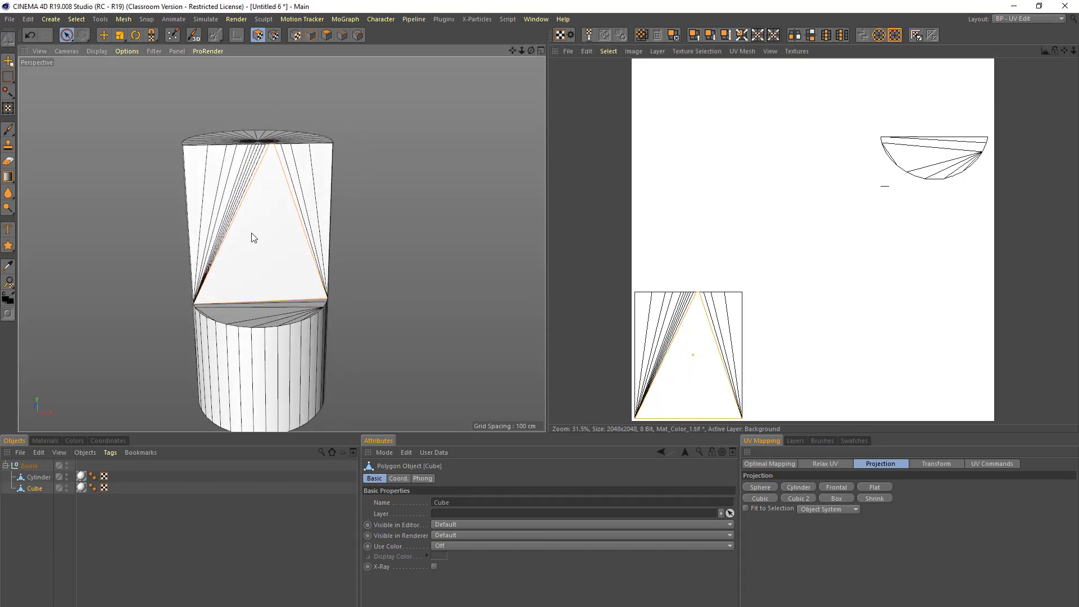
{"action": "scroll", "coordinate": [253, 238], "scroll_direction": "up", "scroll_amount": 4}
{"action": "scroll", "coordinate": [259, 247], "scroll_direction": "down", "scroll_amount": 1}
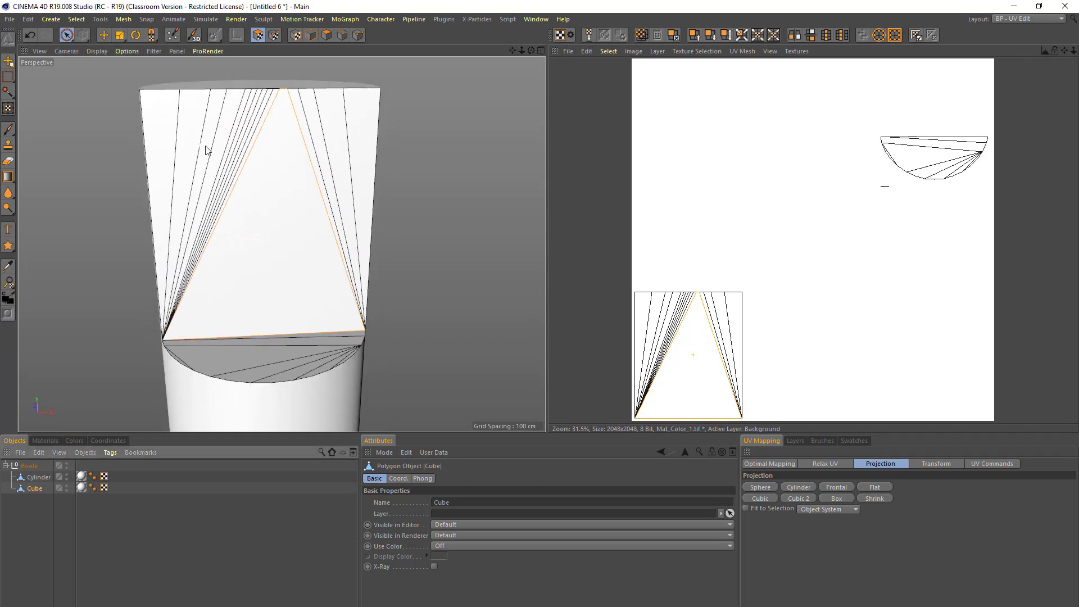
{"action": "left_click", "coordinate": [9, 130]}
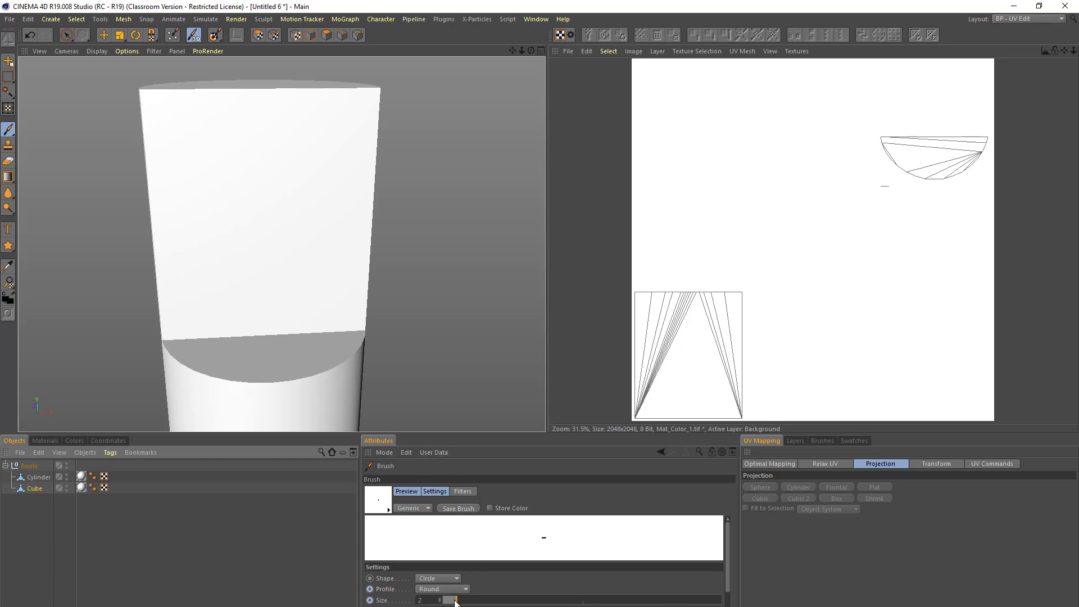
{"action": "mouse_move", "coordinate": [455, 601]}
{"action": "left_mouse_down"}
{"action": "mouse_move", "coordinate": [495, 602]}
{"action": "mouse_move", "coordinate": [462, 601]}
{"action": "left_mouse_up"}
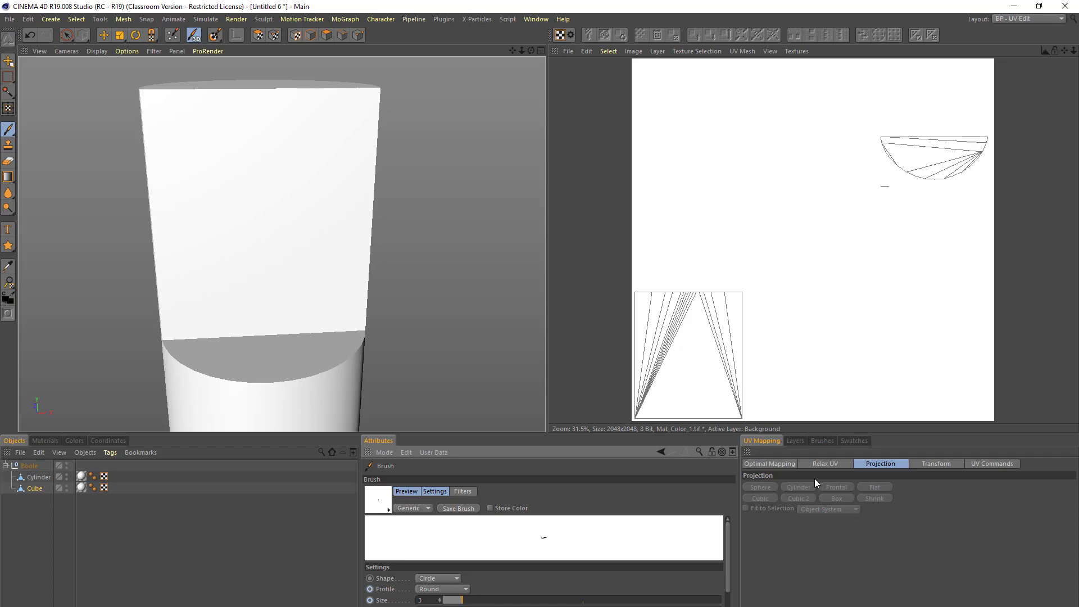
Choose the Charcoal brush from the Standard Tools group of the BodyPaint Presets, after trying Chalk.
{"action": "left_click", "coordinate": [822, 440]}
{"action": "left_click", "coordinate": [860, 441]}
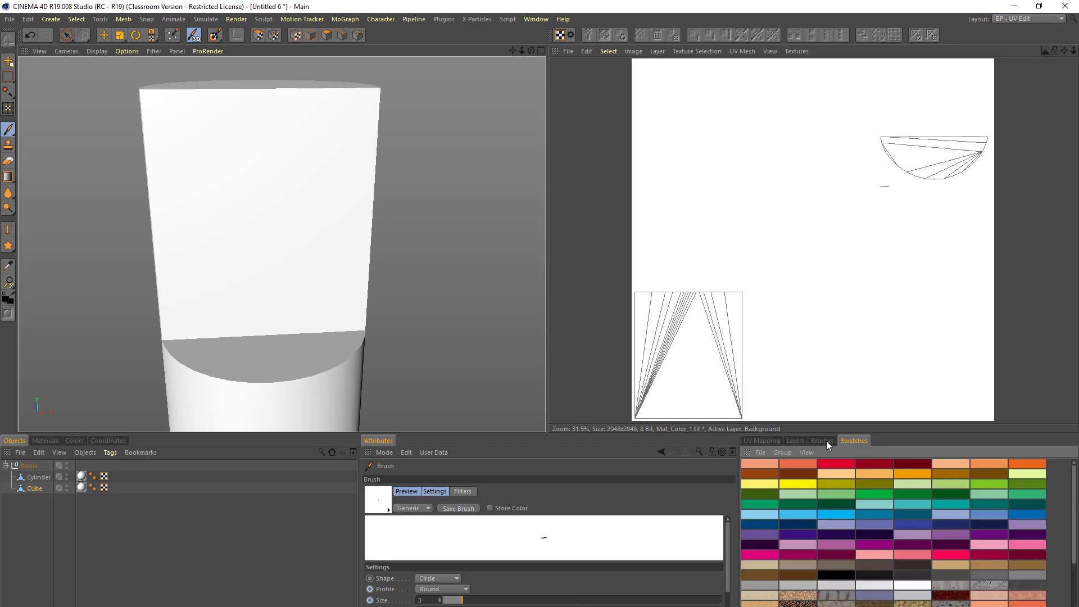
{"action": "left_click", "coordinate": [823, 441]}
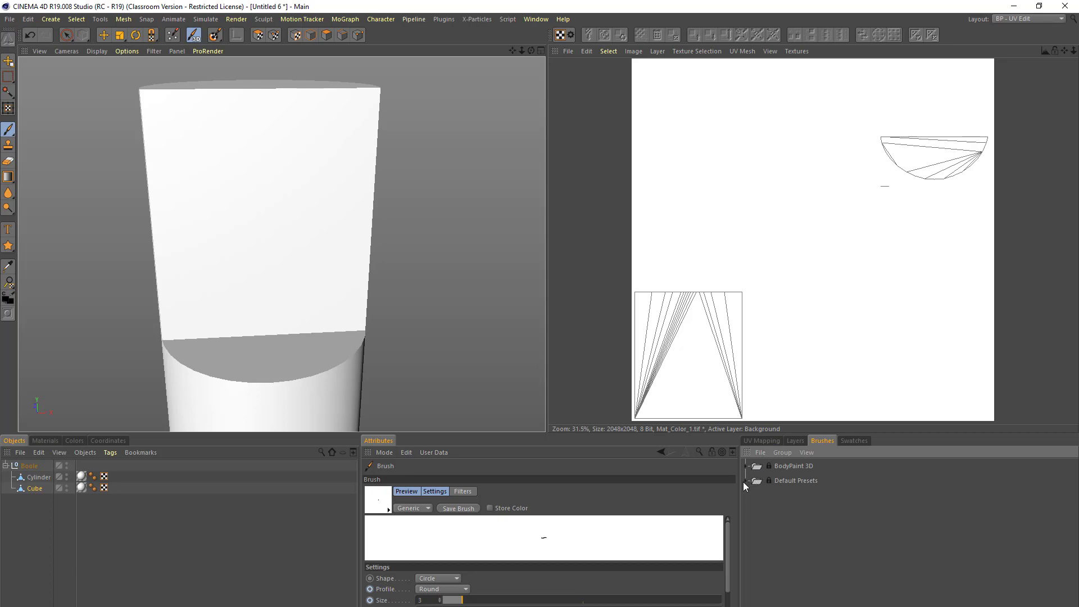
{"action": "left_click", "coordinate": [746, 467]}
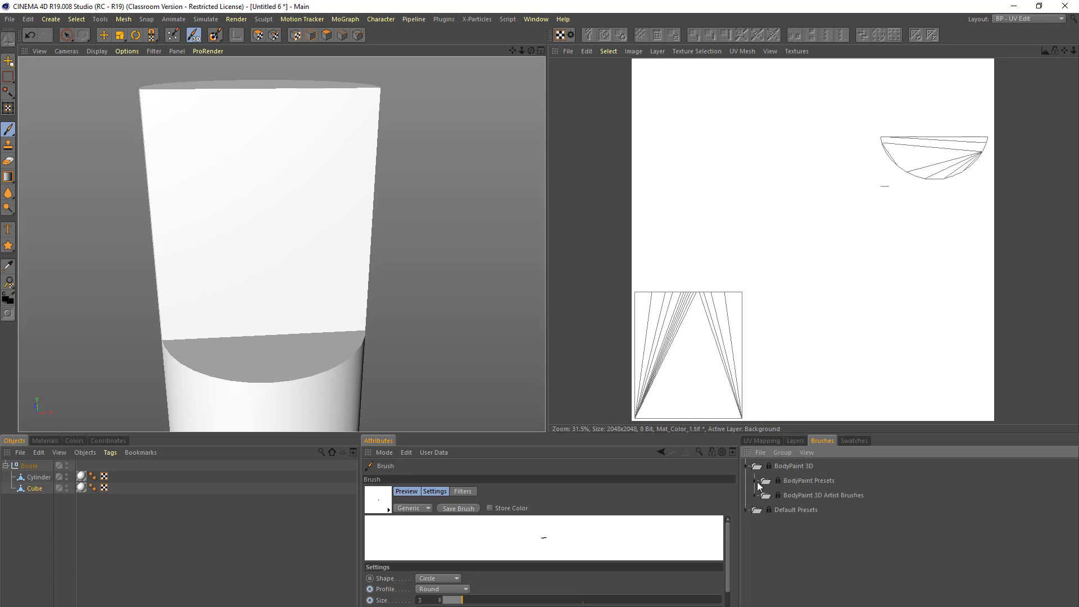
{"action": "left_click", "coordinate": [755, 481]}
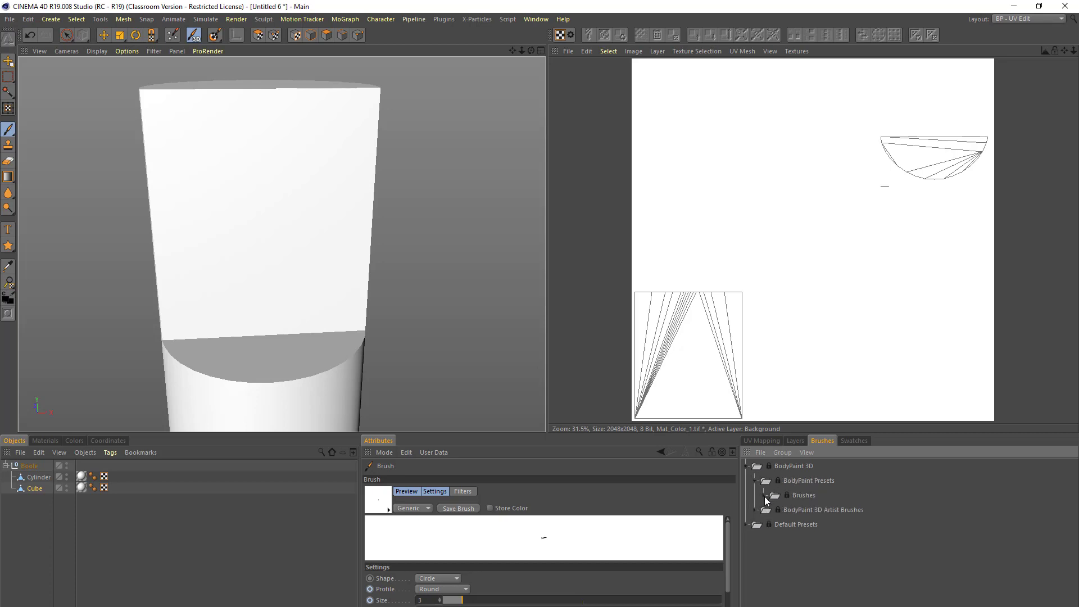
{"action": "left_click", "coordinate": [764, 496]}
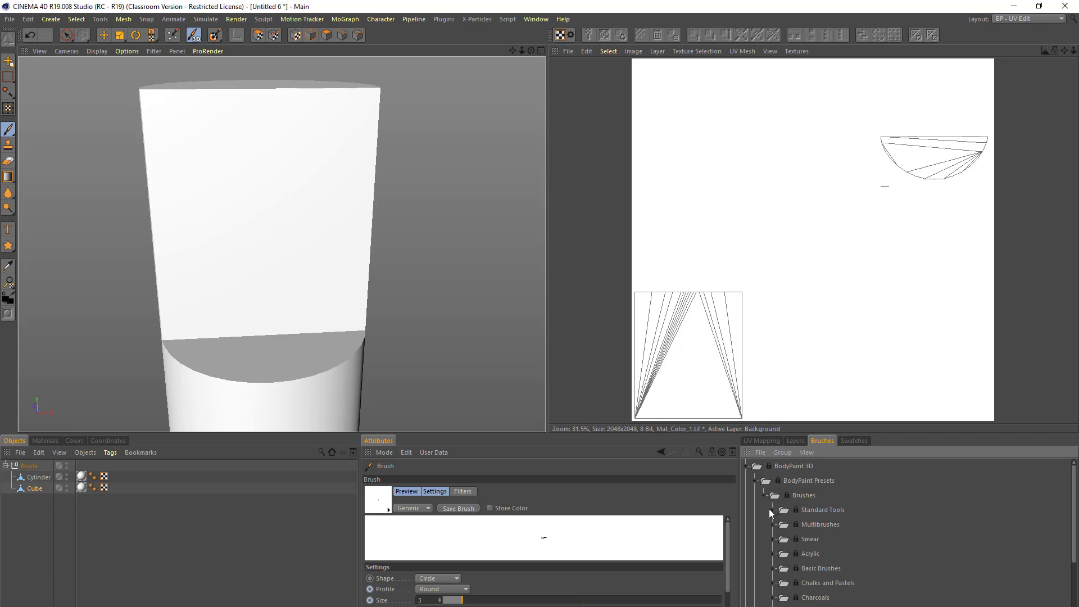
{"action": "left_click", "coordinate": [771, 511]}
{"action": "left_click", "coordinate": [771, 511]}
{"action": "left_click", "coordinate": [773, 511]}
{"action": "scroll", "coordinate": [816, 593], "scroll_direction": "down", "scroll_amount": 4}
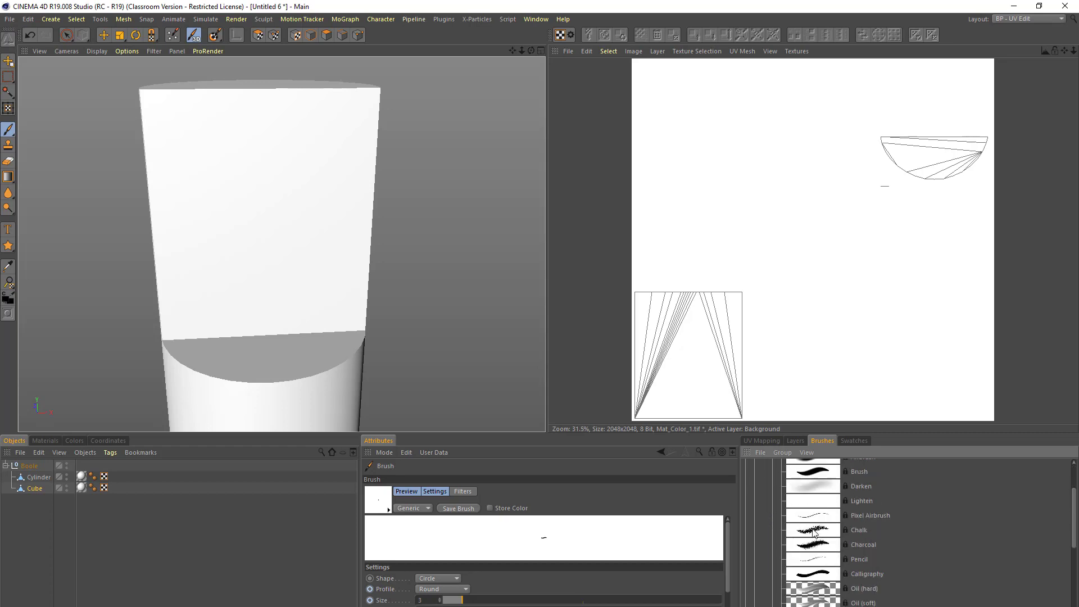
{"action": "left_click", "coordinate": [814, 532]}
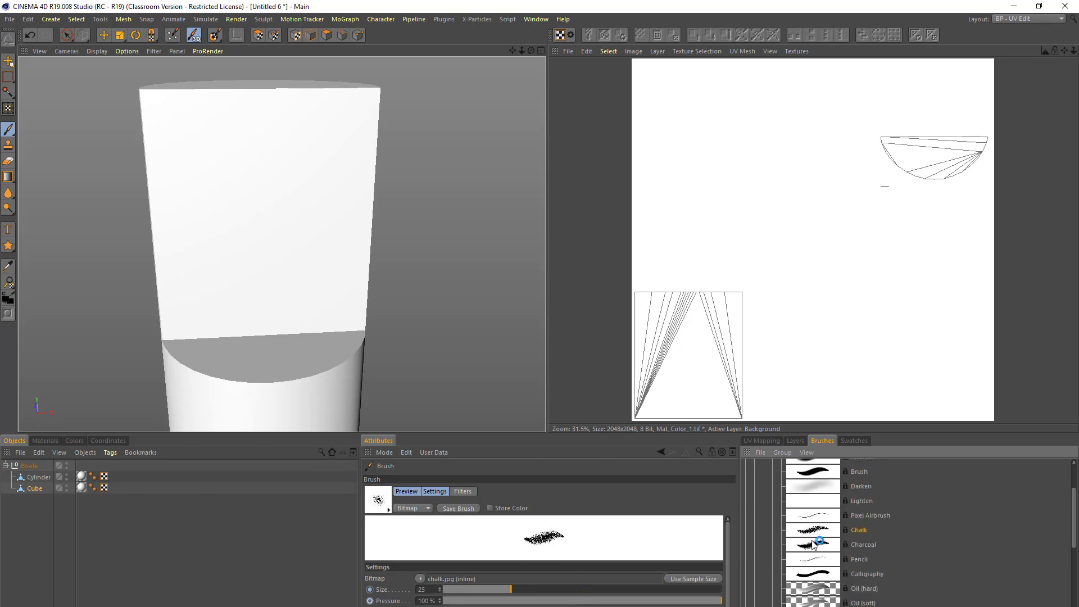
{"action": "left_click", "coordinate": [813, 545]}
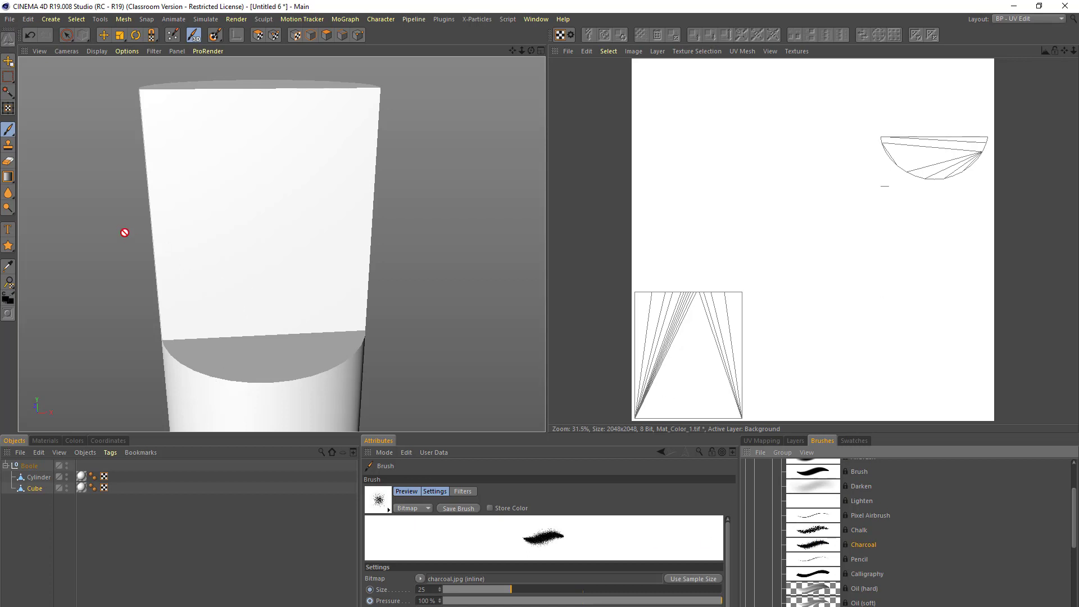
Paint a wavy stroke and two vertical strokes on the vertical cut face in dark red with a brush size of about 40.
{"action": "left_click", "coordinate": [853, 441]}
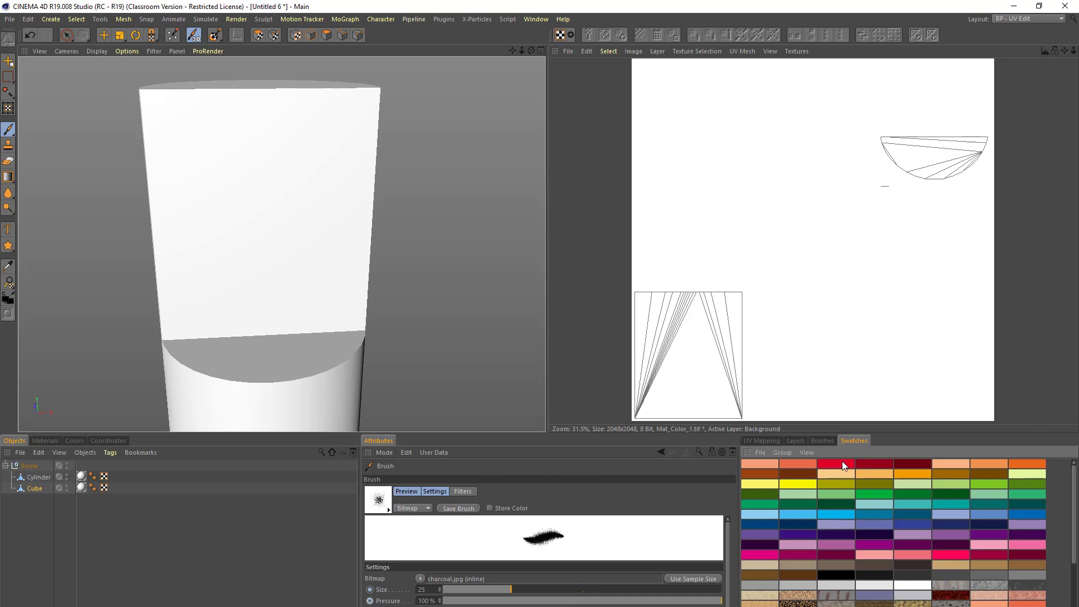
{"action": "left_click", "coordinate": [864, 463]}
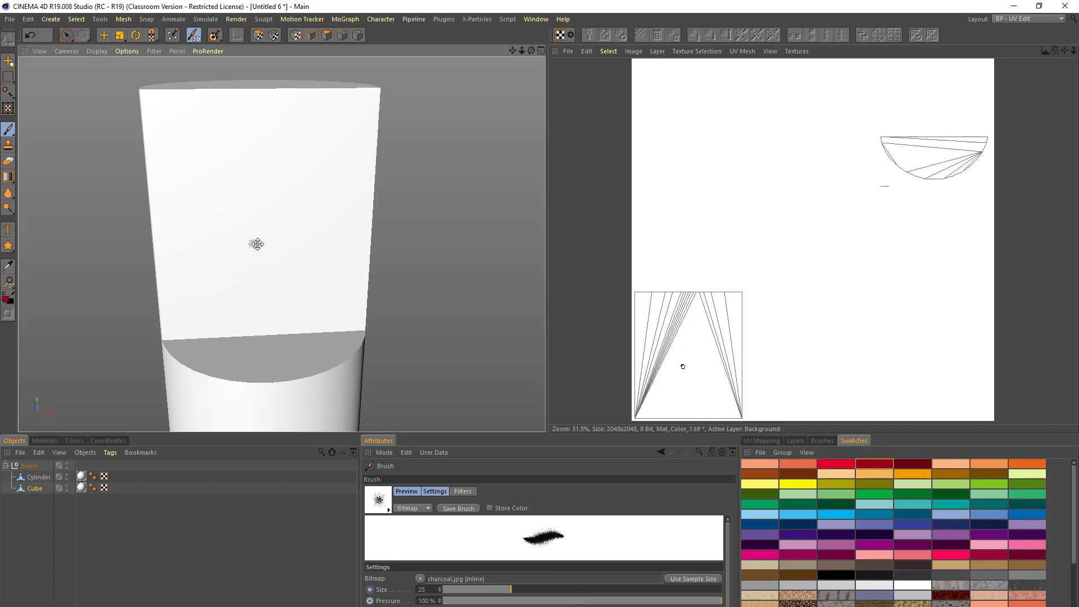
{"action": "middle_click_drag", "start_coordinate": [256, 240], "coordinate": [262, 241]}
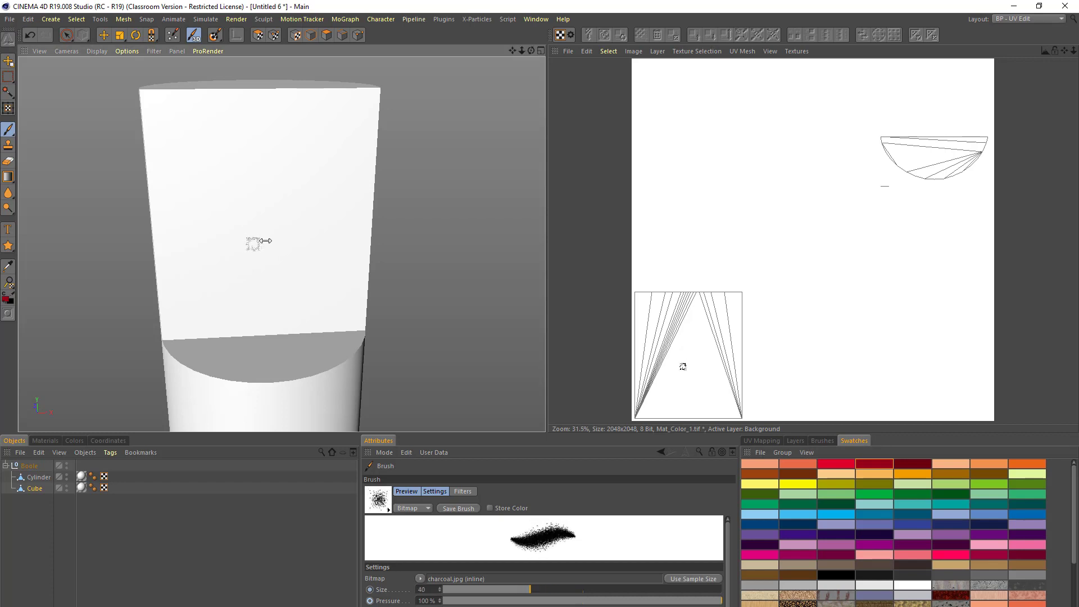
{"action": "mouse_move", "coordinate": [223, 239]}
{"action": "left_mouse_down"}
{"action": "mouse_move", "coordinate": [240, 227]}
{"action": "mouse_move", "coordinate": [260, 238]}
{"action": "mouse_move", "coordinate": [272, 224]}
{"action": "left_mouse_up"}
{"action": "left_click_drag", "start_coordinate": [198, 336], "coordinate": [193, 218]}
{"action": "left_click_drag", "start_coordinate": [222, 333], "coordinate": [214, 222]}
Reduce the brush size to 17 and paint thin branching strokes up the vertical cut face.
{"action": "middle_click_drag", "start_coordinate": [235, 288], "coordinate": [226, 286]}
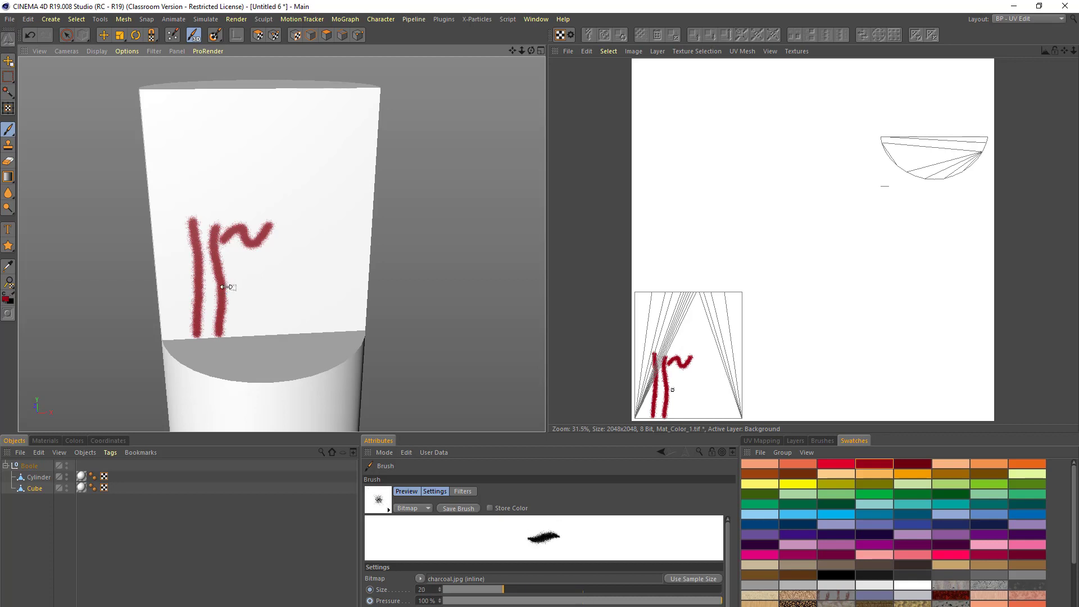
{"action": "left_click_drag", "start_coordinate": [246, 326], "coordinate": [237, 240]}
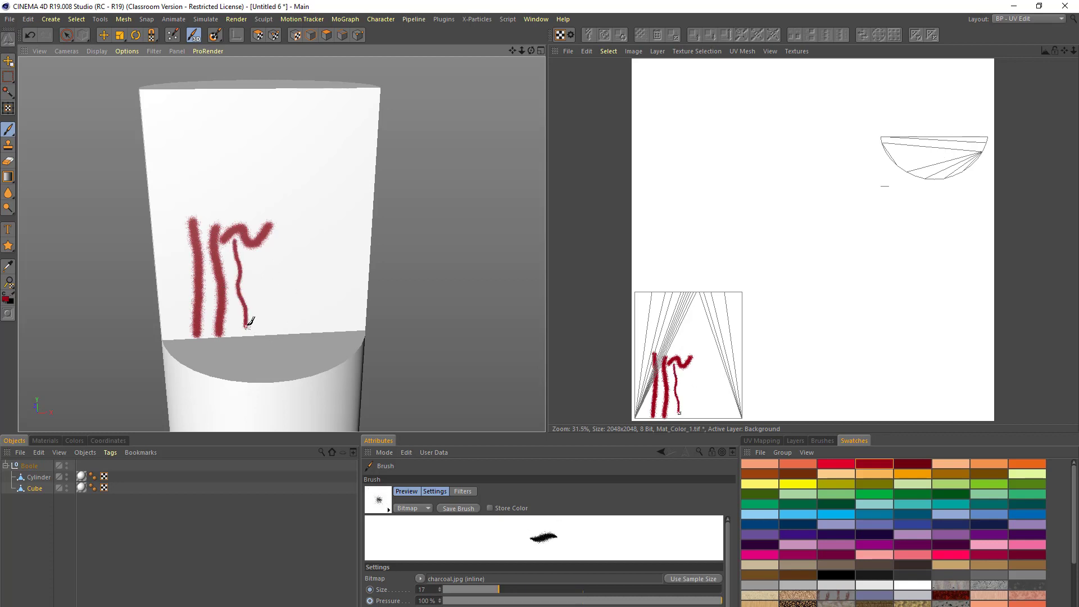
{"action": "mouse_move", "coordinate": [249, 324]}
{"action": "left_mouse_down"}
{"action": "mouse_move", "coordinate": [292, 242]}
{"action": "mouse_move", "coordinate": [275, 195]}
{"action": "mouse_move", "coordinate": [304, 204]}
{"action": "mouse_move", "coordinate": [302, 152]}
{"action": "mouse_move", "coordinate": [307, 173]}
{"action": "mouse_move", "coordinate": [318, 133]}
{"action": "left_mouse_up"}
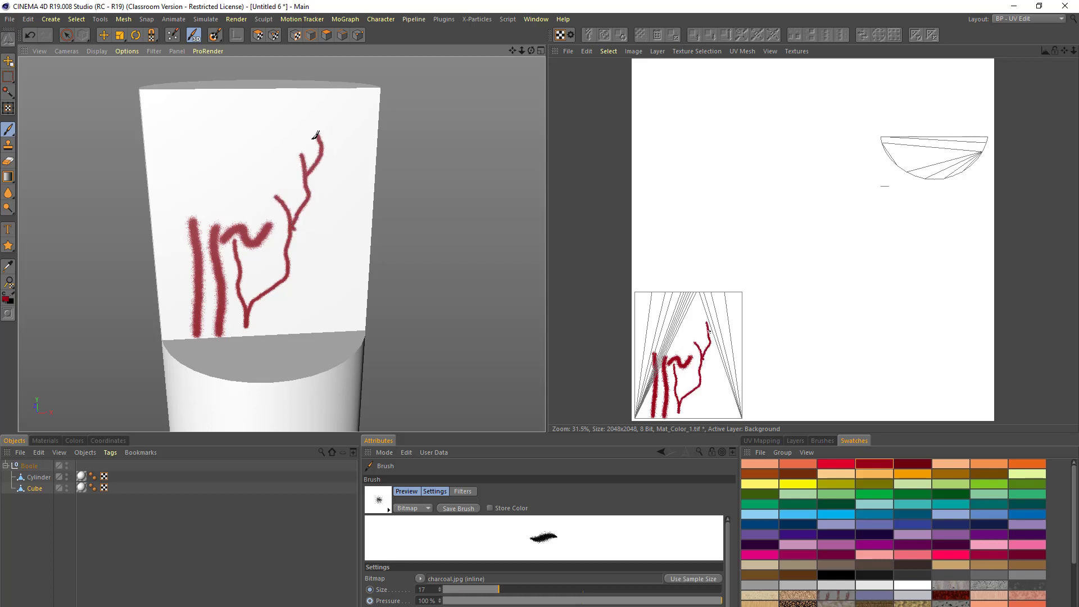
{"action": "mouse_move", "coordinate": [300, 210]}
{"action": "left_mouse_down"}
{"action": "mouse_move", "coordinate": [276, 169]}
{"action": "mouse_move", "coordinate": [274, 147]}
{"action": "mouse_move", "coordinate": [290, 129]}
{"action": "mouse_move", "coordinate": [273, 103]}
{"action": "left_mouse_up"}
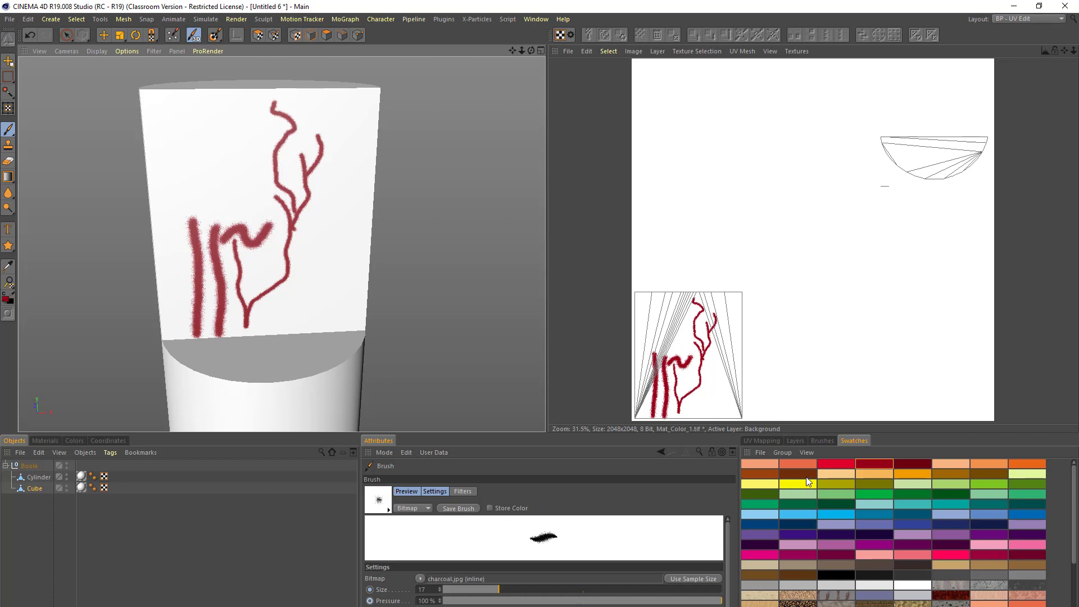
Set the paint color to dark red and choose the Brush preset from the Standard Tools group.
{"action": "left_click", "coordinate": [920, 475]}
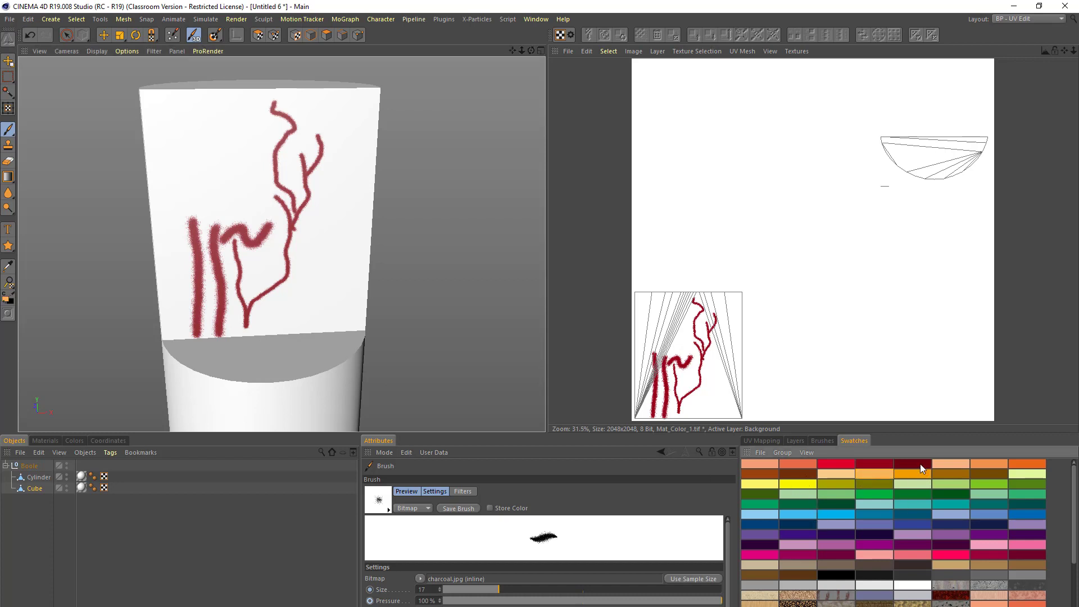
{"action": "left_click", "coordinate": [921, 465]}
{"action": "left_click", "coordinate": [821, 441]}
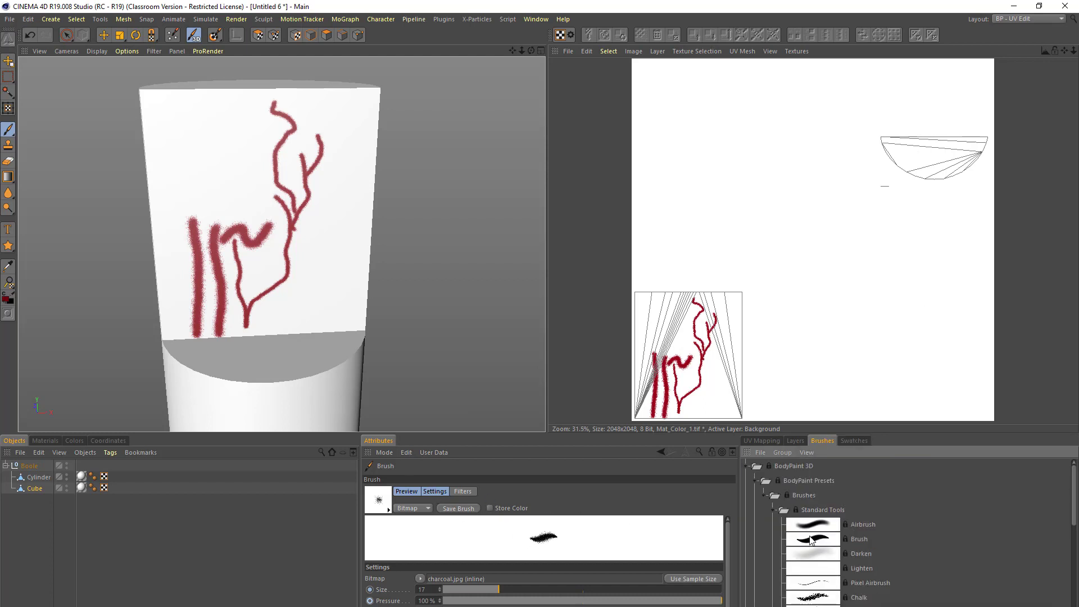
{"action": "left_click", "coordinate": [811, 539]}
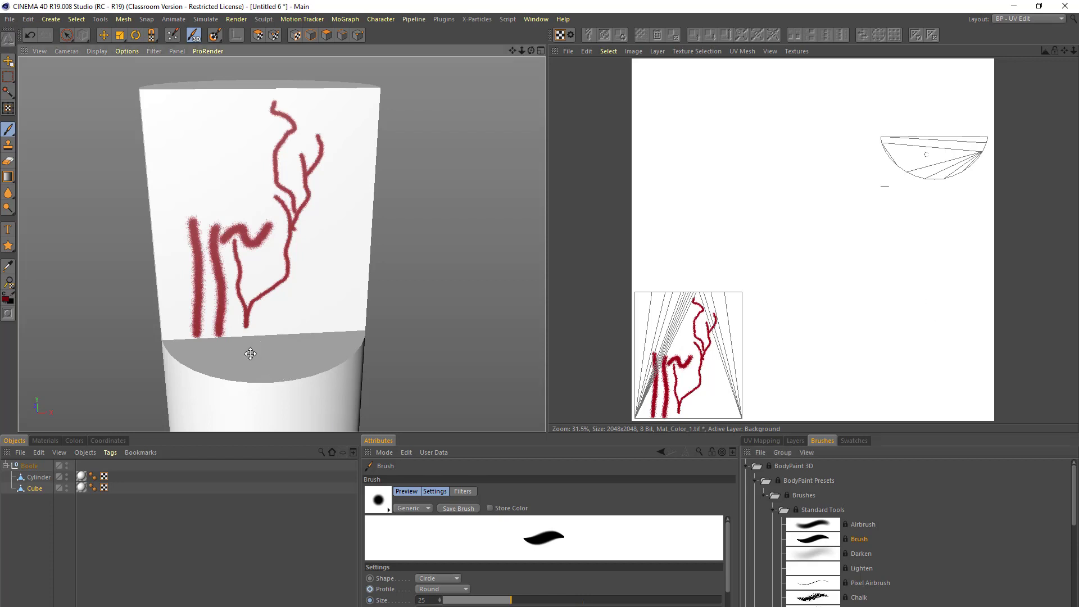
Reduce the brush size to 9 and paint small dark red rings across the horizontal half-round cut face.
{"action": "middle_click_drag", "start_coordinate": [247, 354], "coordinate": [238, 354]}
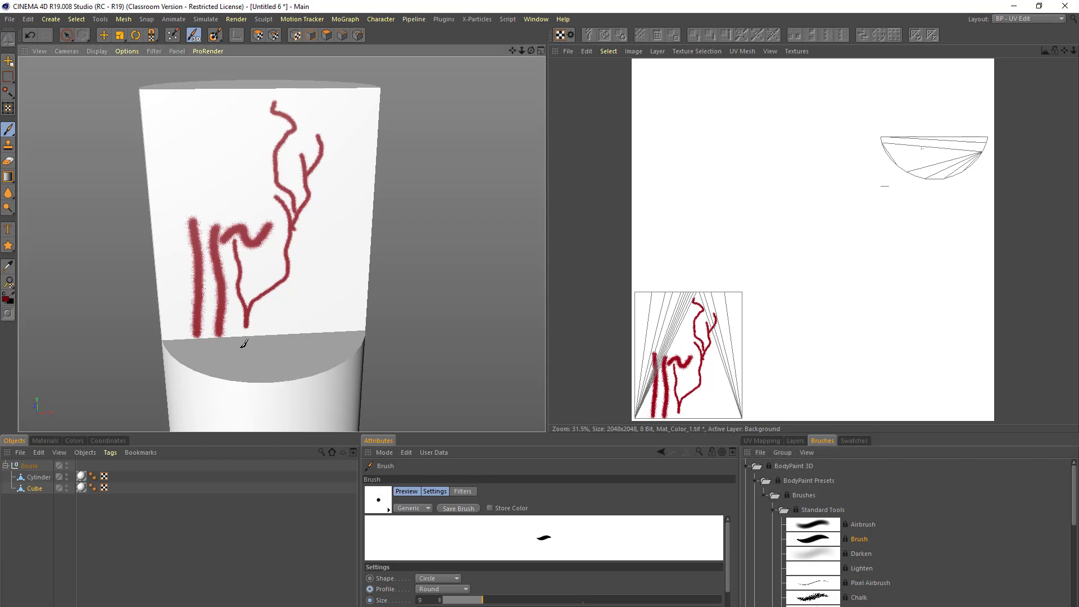
{"action": "left_click_drag", "start_coordinate": [246, 347], "coordinate": [242, 347]}
{"action": "left_click_drag", "start_coordinate": [313, 348], "coordinate": [319, 418], "text": "alt"}
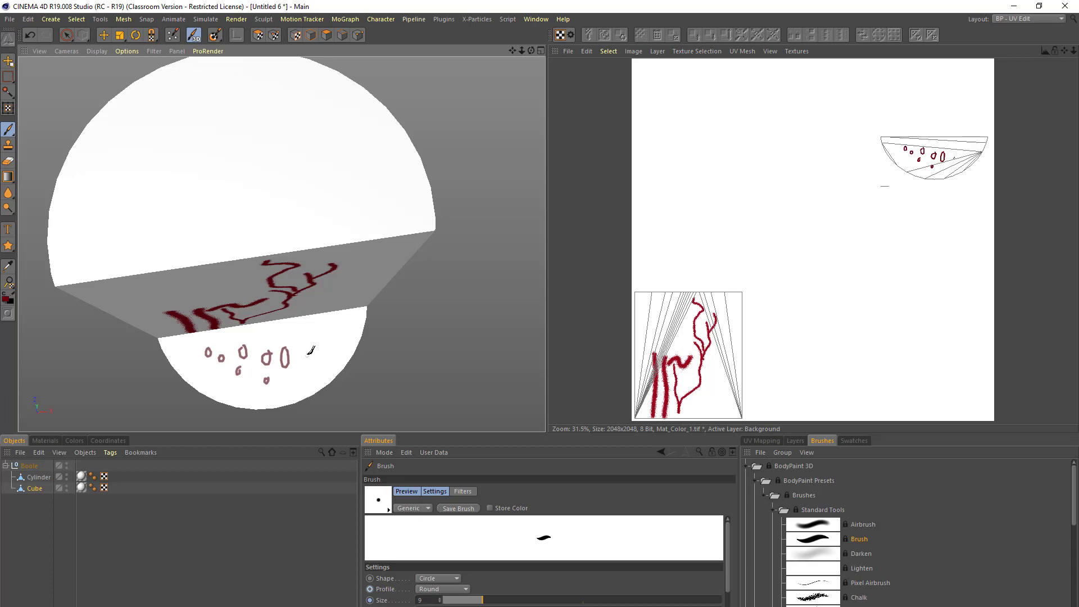
{"action": "left_click_drag", "start_coordinate": [302, 342], "coordinate": [313, 339]}
{"action": "left_click_drag", "start_coordinate": [268, 329], "coordinate": [275, 336]}
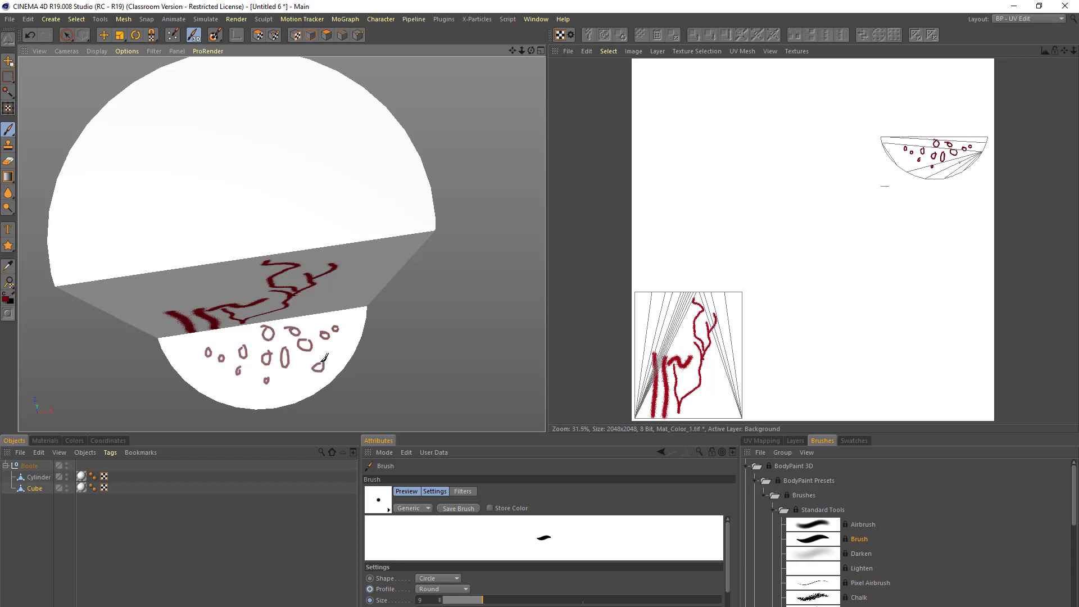
{"action": "mouse_move", "coordinate": [366, 366]}
{"action": "left_mouse_down", "text": "alt"}
{"action": "mouse_move", "coordinate": [285, 311]}
{"action": "mouse_move", "coordinate": [296, 299]}
{"action": "mouse_move", "coordinate": [371, 287]}
{"action": "mouse_move", "coordinate": [389, 339]}
{"action": "mouse_move", "coordinate": [410, 337]}
{"action": "mouse_move", "coordinate": [374, 305]}
{"action": "mouse_move", "coordinate": [274, 298]}
{"action": "left_mouse_up", "text": "alt"}
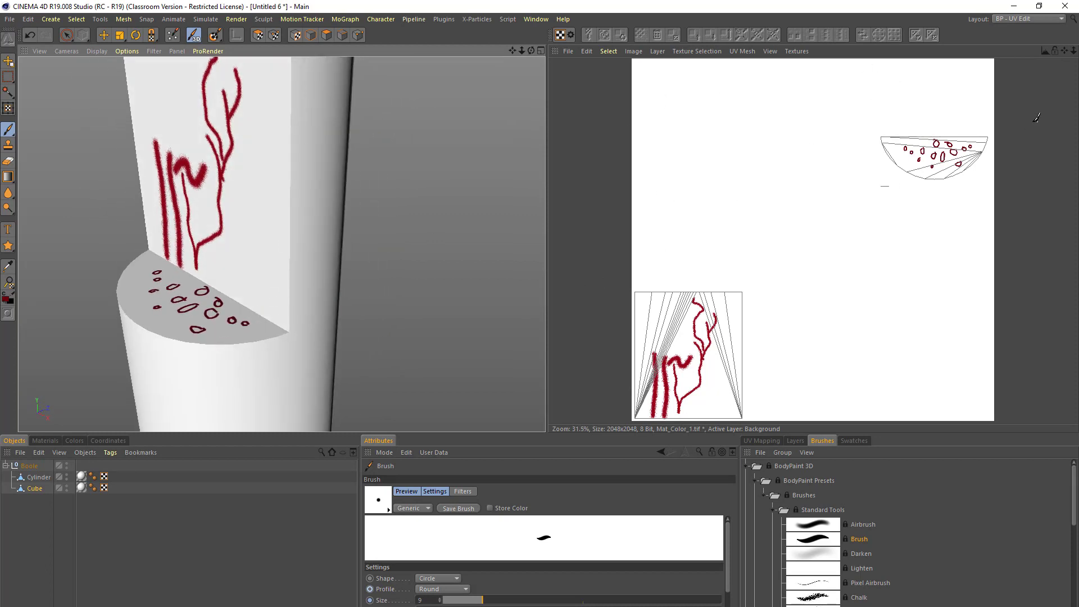
Switch to the Standard layout and examine the painted cut faces from the front.
{"action": "left_click", "coordinate": [1062, 20]}
{"action": "left_click", "coordinate": [1015, 108]}
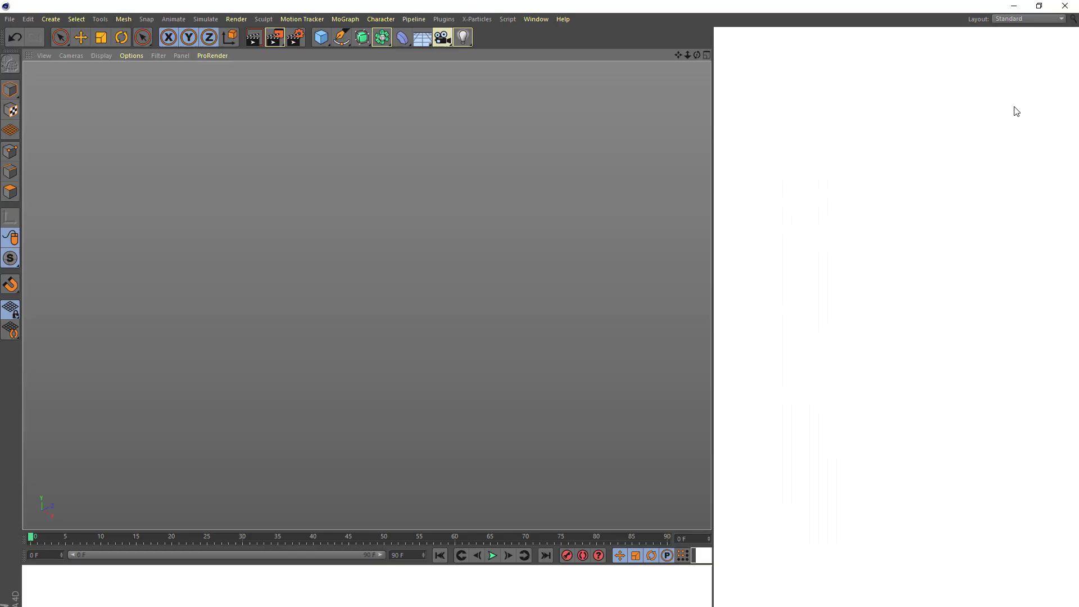
{"action": "scroll", "coordinate": [459, 268], "scroll_direction": "down", "scroll_amount": 3}
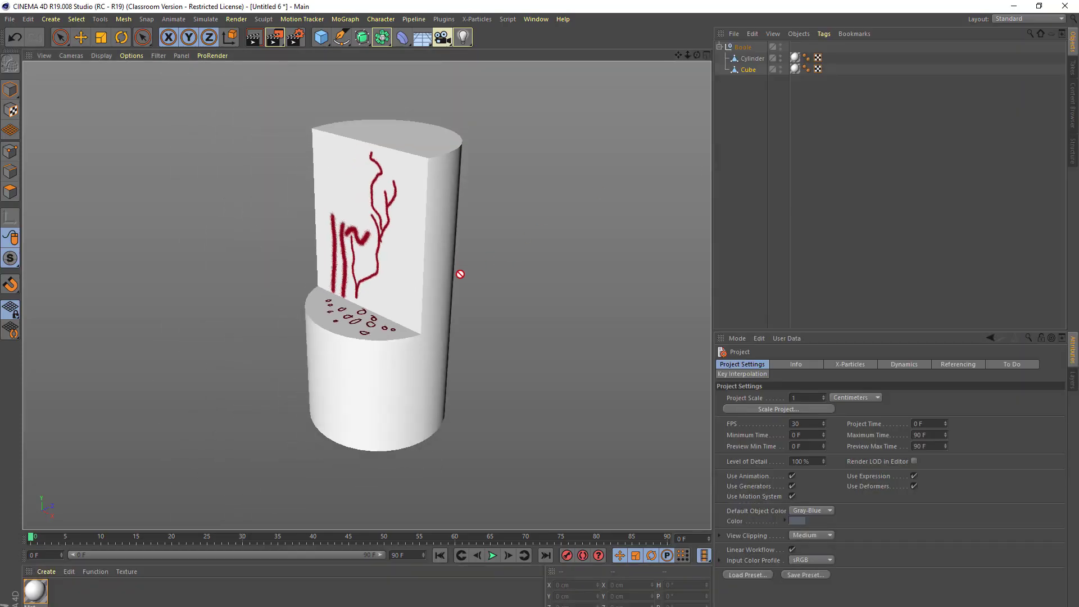
{"action": "mouse_move", "coordinate": [460, 274]}
{"action": "left_mouse_down", "text": "alt"}
{"action": "mouse_move", "coordinate": [644, 253]}
{"action": "mouse_move", "coordinate": [528, 299]}
{"action": "mouse_move", "coordinate": [488, 353]}
{"action": "mouse_move", "coordinate": [491, 188]}
{"action": "mouse_move", "coordinate": [479, 231]}
{"action": "mouse_move", "coordinate": [514, 231]}
{"action": "mouse_move", "coordinate": [542, 280]}
{"action": "mouse_move", "coordinate": [573, 229]}
{"action": "mouse_move", "coordinate": [636, 231]}
{"action": "mouse_move", "coordinate": [586, 246]}
{"action": "mouse_move", "coordinate": [371, 236]}
{"action": "mouse_move", "coordinate": [535, 238]}
{"action": "mouse_move", "coordinate": [528, 272]}
{"action": "mouse_move", "coordinate": [528, 210]}
{"action": "mouse_move", "coordinate": [511, 243]}
{"action": "mouse_move", "coordinate": [397, 243]}
{"action": "mouse_move", "coordinate": [537, 235]}
{"action": "left_mouse_up", "text": "alt"}
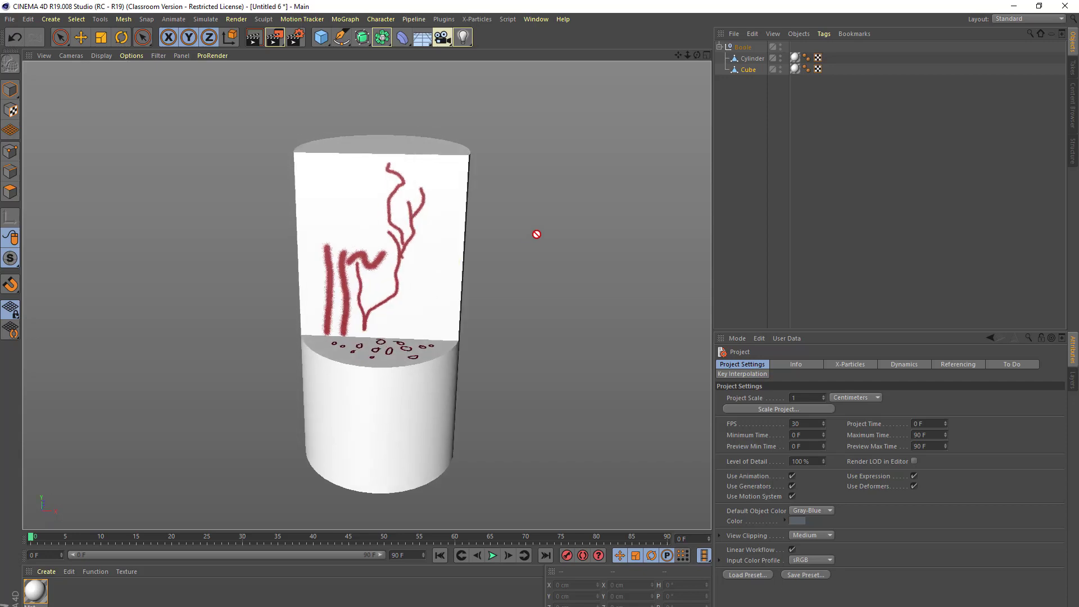
Return to the BP - UV Edit layout and pick the speckled black-and-brown texture swatch as the paint color.
{"action": "left_click", "coordinate": [1043, 19]}
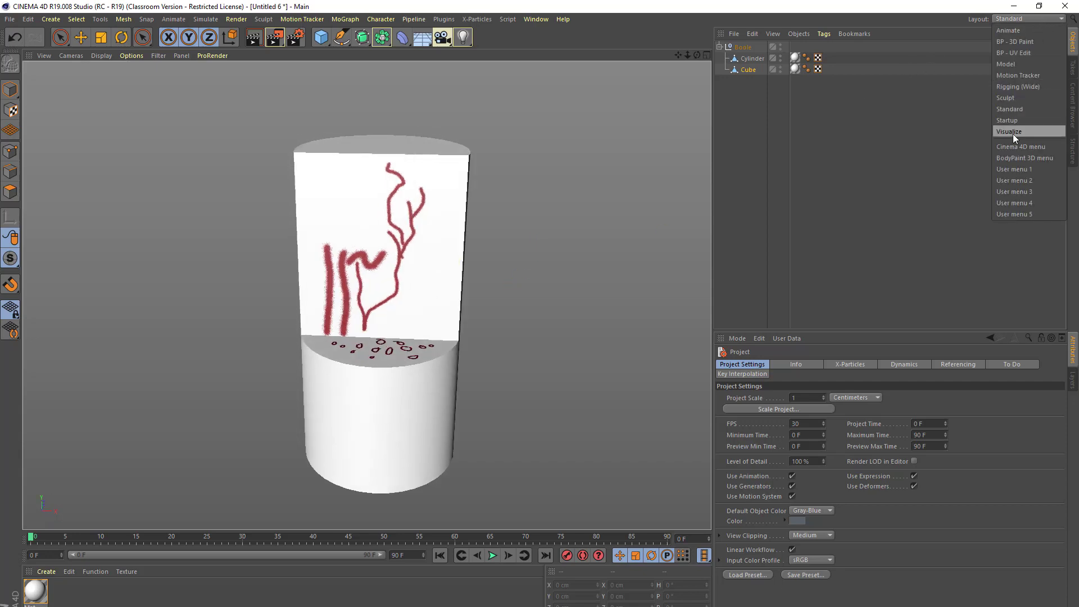
{"action": "left_click", "coordinate": [1014, 52]}
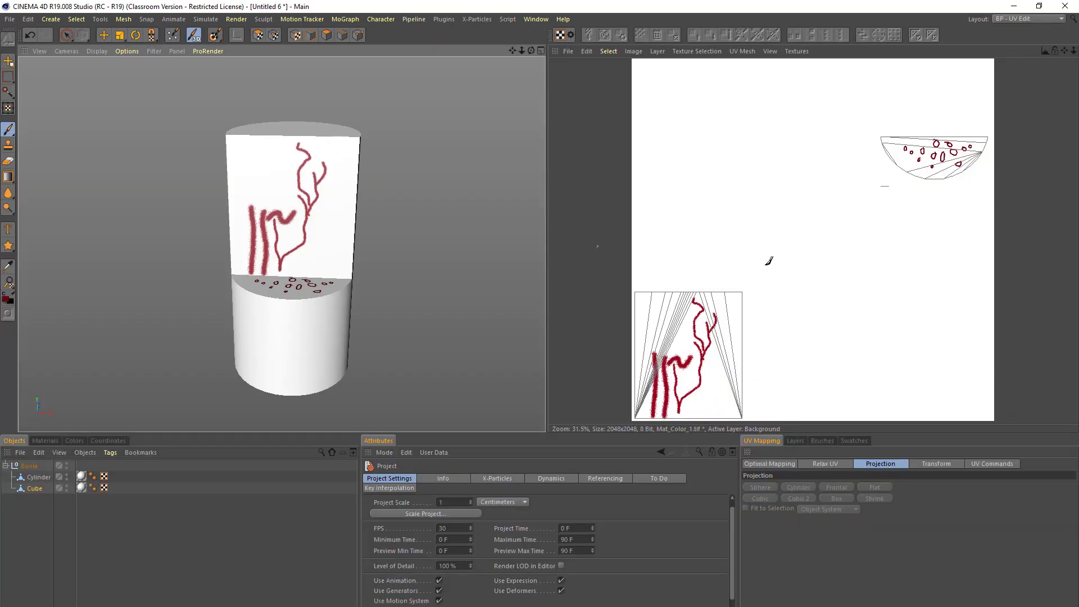
{"action": "left_click", "coordinate": [851, 441]}
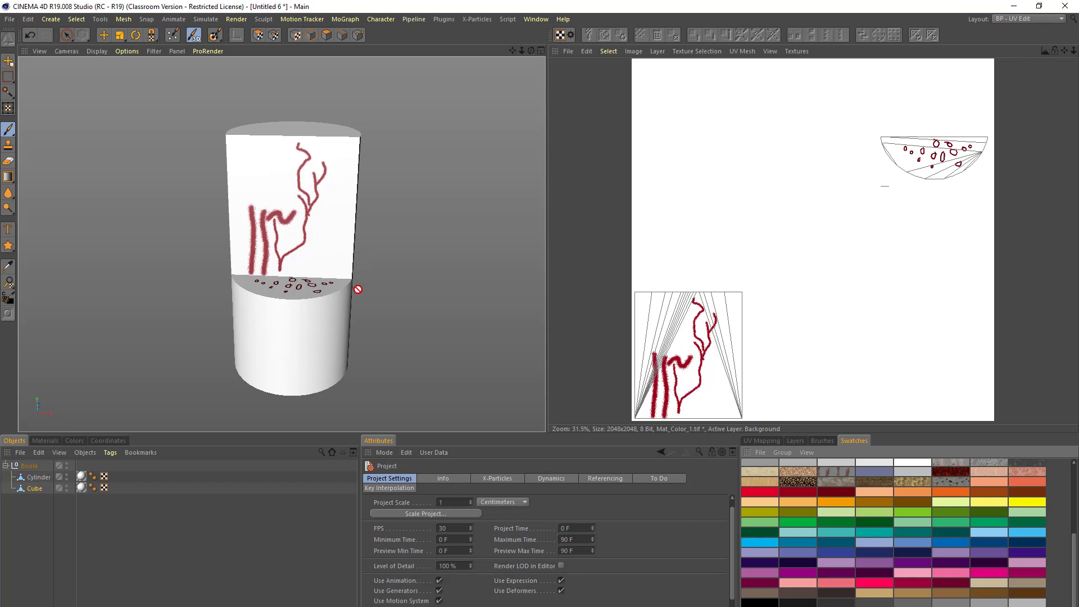
Select the Cylinder, enlarge the brush to size 109, and paint the speckled texture over its rear side and the matching UV islands.
{"action": "left_click", "coordinate": [39, 478]}
{"action": "mouse_move", "coordinate": [393, 279]}
{"action": "left_mouse_down", "text": "alt"}
{"action": "mouse_move", "coordinate": [363, 302]}
{"action": "mouse_move", "coordinate": [163, 271]}
{"action": "left_mouse_up", "text": "alt"}
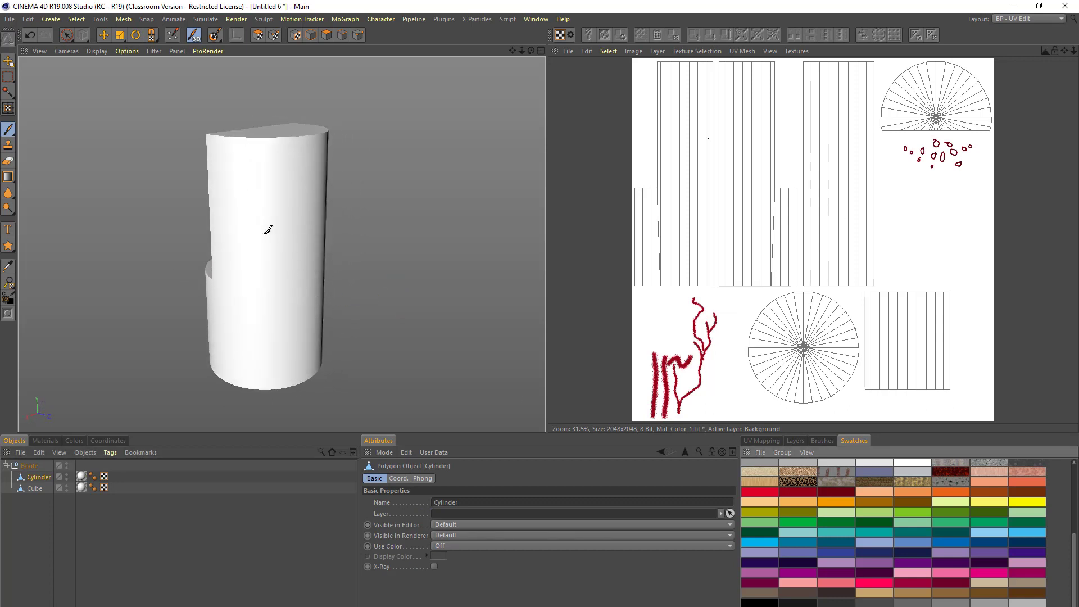
{"action": "mouse_move", "coordinate": [265, 232]}
{"action": "middle_mouse_down"}
{"action": "mouse_move", "coordinate": [298, 226]}
{"action": "mouse_move", "coordinate": [323, 238]}
{"action": "middle_mouse_up"}
{"action": "mouse_move", "coordinate": [250, 164]}
{"action": "left_mouse_down"}
{"action": "mouse_move", "coordinate": [252, 236]}
{"action": "mouse_move", "coordinate": [265, 187]}
{"action": "mouse_move", "coordinate": [263, 168]}
{"action": "mouse_move", "coordinate": [241, 250]}
{"action": "mouse_move", "coordinate": [231, 175]}
{"action": "mouse_move", "coordinate": [243, 262]}
{"action": "mouse_move", "coordinate": [258, 189]}
{"action": "mouse_move", "coordinate": [259, 263]}
{"action": "mouse_move", "coordinate": [273, 209]}
{"action": "mouse_move", "coordinate": [275, 248]}
{"action": "mouse_move", "coordinate": [280, 193]}
{"action": "mouse_move", "coordinate": [273, 287]}
{"action": "mouse_move", "coordinate": [278, 219]}
{"action": "left_mouse_up"}
{"action": "mouse_move", "coordinate": [282, 266]}
{"action": "left_mouse_down"}
{"action": "mouse_move", "coordinate": [284, 169]}
{"action": "mouse_move", "coordinate": [268, 221]}
{"action": "mouse_move", "coordinate": [239, 158]}
{"action": "mouse_move", "coordinate": [244, 307]}
{"action": "mouse_move", "coordinate": [261, 255]}
{"action": "mouse_move", "coordinate": [247, 256]}
{"action": "mouse_move", "coordinate": [280, 273]}
{"action": "mouse_move", "coordinate": [250, 311]}
{"action": "mouse_move", "coordinate": [258, 284]}
{"action": "mouse_move", "coordinate": [250, 316]}
{"action": "mouse_move", "coordinate": [226, 317]}
{"action": "mouse_move", "coordinate": [237, 345]}
{"action": "mouse_move", "coordinate": [275, 341]}
{"action": "mouse_move", "coordinate": [276, 317]}
{"action": "mouse_move", "coordinate": [273, 348]}
{"action": "mouse_move", "coordinate": [293, 197]}
{"action": "mouse_move", "coordinate": [284, 164]}
{"action": "mouse_move", "coordinate": [257, 161]}
{"action": "mouse_move", "coordinate": [273, 152]}
{"action": "mouse_move", "coordinate": [230, 145]}
{"action": "mouse_move", "coordinate": [269, 139]}
{"action": "mouse_move", "coordinate": [219, 139]}
{"action": "mouse_move", "coordinate": [217, 217]}
{"action": "mouse_move", "coordinate": [225, 196]}
{"action": "mouse_move", "coordinate": [209, 284]}
{"action": "mouse_move", "coordinate": [227, 271]}
{"action": "mouse_move", "coordinate": [216, 292]}
{"action": "mouse_move", "coordinate": [208, 276]}
{"action": "mouse_move", "coordinate": [219, 296]}
{"action": "left_mouse_up"}
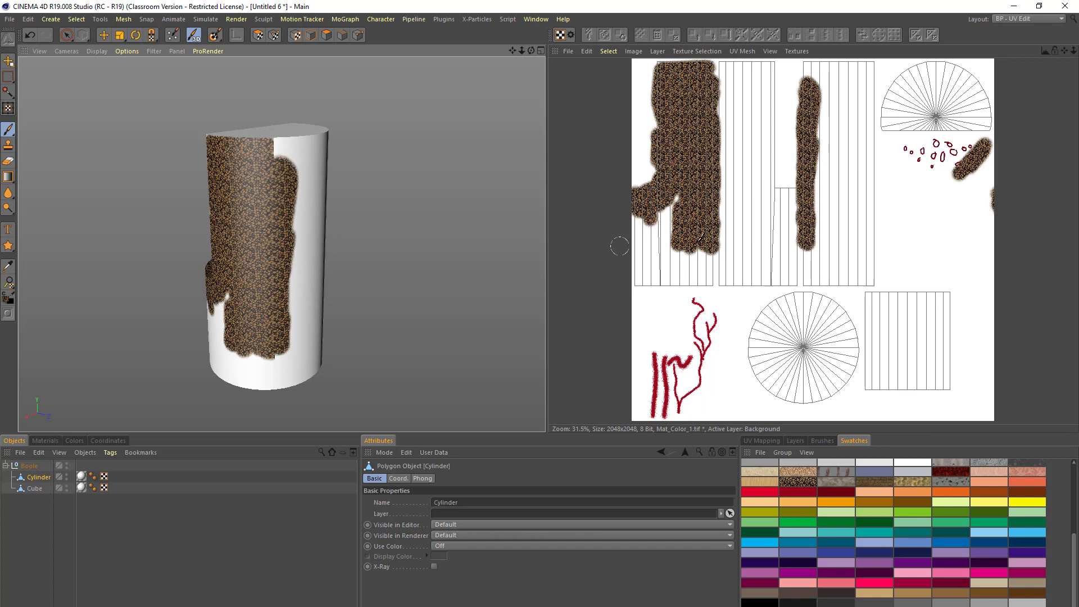
{"action": "mouse_move", "coordinate": [725, 208]}
{"action": "left_mouse_down"}
{"action": "mouse_move", "coordinate": [722, 248]}
{"action": "mouse_move", "coordinate": [731, 185]}
{"action": "mouse_move", "coordinate": [675, 221]}
{"action": "mouse_move", "coordinate": [644, 224]}
{"action": "mouse_move", "coordinate": [632, 259]}
{"action": "mouse_move", "coordinate": [658, 272]}
{"action": "mouse_move", "coordinate": [641, 284]}
{"action": "mouse_move", "coordinate": [735, 276]}
{"action": "mouse_move", "coordinate": [680, 253]}
{"action": "mouse_move", "coordinate": [734, 270]}
{"action": "mouse_move", "coordinate": [741, 208]}
{"action": "mouse_move", "coordinate": [718, 213]}
{"action": "left_mouse_up"}
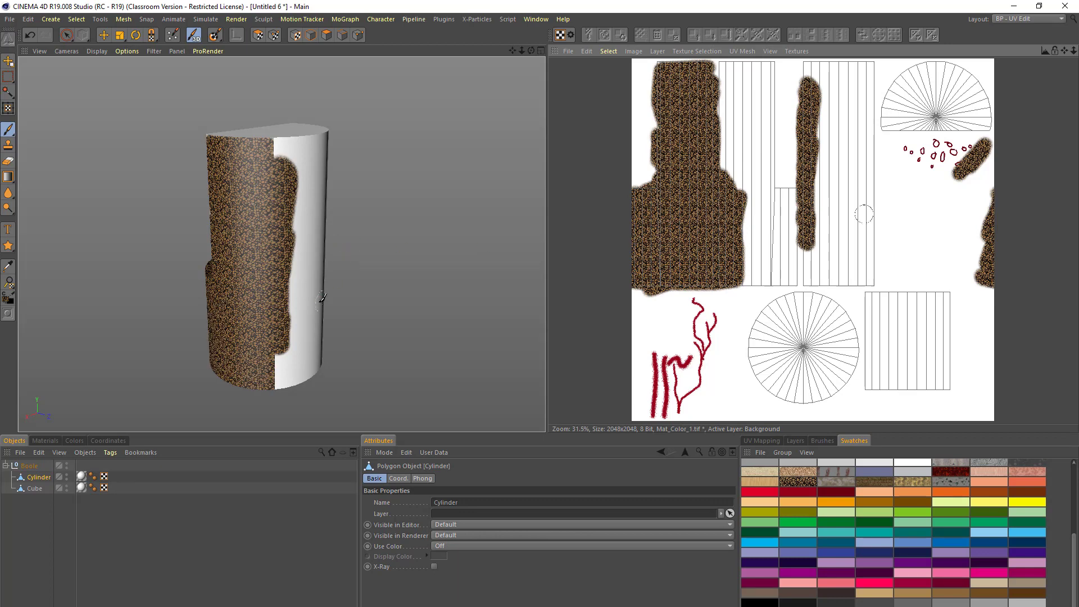
Paint white over the speckled spill at the vertical cut face's upper edge and along the rim of the horizontal cut face.
{"action": "mouse_move", "coordinate": [318, 278]}
{"action": "left_mouse_down", "text": "alt"}
{"action": "mouse_move", "coordinate": [416, 273]}
{"action": "mouse_move", "coordinate": [447, 246]}
{"action": "mouse_move", "coordinate": [421, 295]}
{"action": "mouse_move", "coordinate": [435, 339]}
{"action": "mouse_move", "coordinate": [434, 282]}
{"action": "mouse_move", "coordinate": [414, 298]}
{"action": "mouse_move", "coordinate": [457, 303]}
{"action": "mouse_move", "coordinate": [454, 318]}
{"action": "left_mouse_up", "text": "alt"}
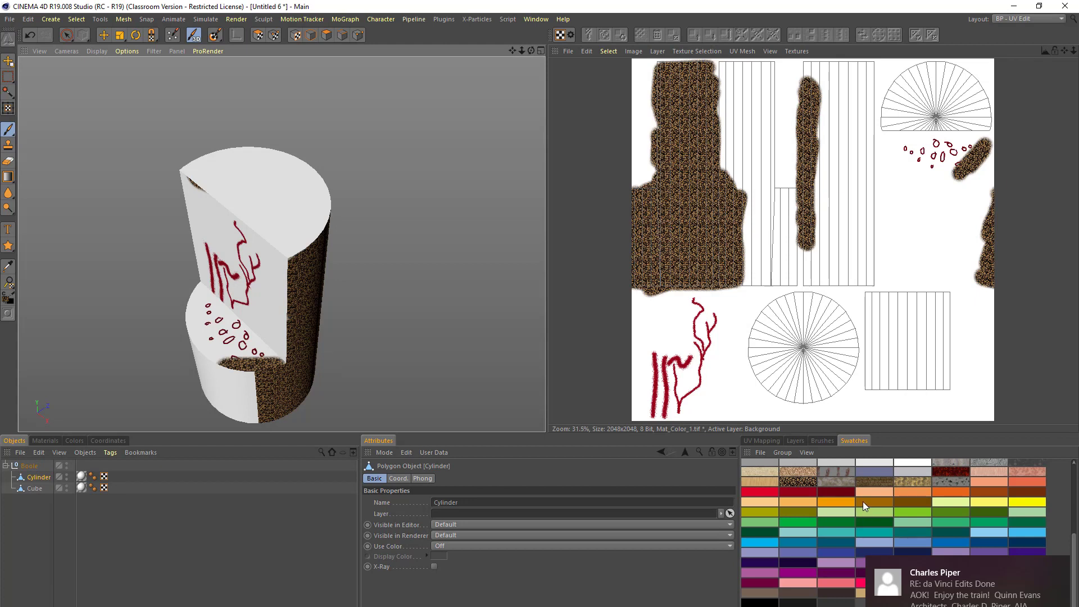
{"action": "scroll", "coordinate": [873, 468], "scroll_direction": "down", "scroll_amount": 3}
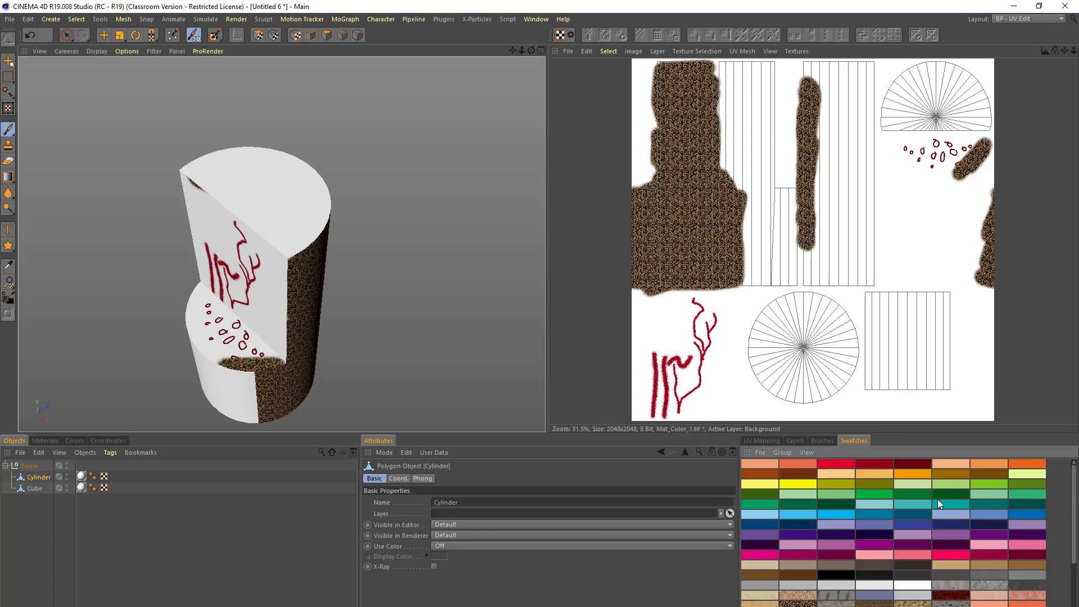
{"action": "left_click", "coordinate": [914, 585]}
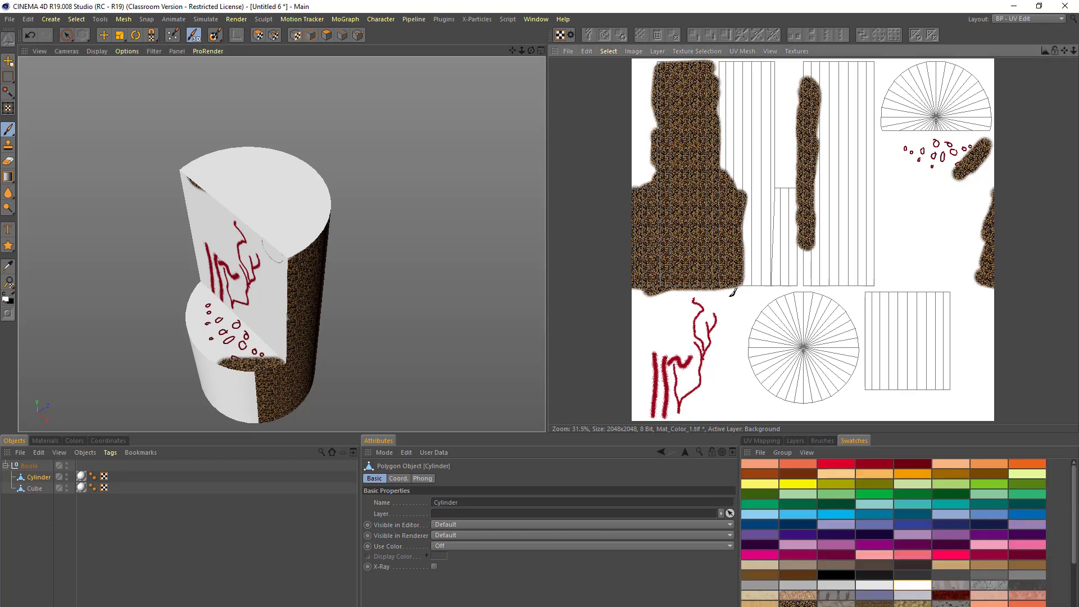
{"action": "mouse_move", "coordinate": [696, 297]}
{"action": "left_mouse_down"}
{"action": "mouse_move", "coordinate": [635, 295]}
{"action": "mouse_move", "coordinate": [736, 292]}
{"action": "mouse_move", "coordinate": [626, 288]}
{"action": "mouse_move", "coordinate": [768, 288]}
{"action": "left_mouse_up"}
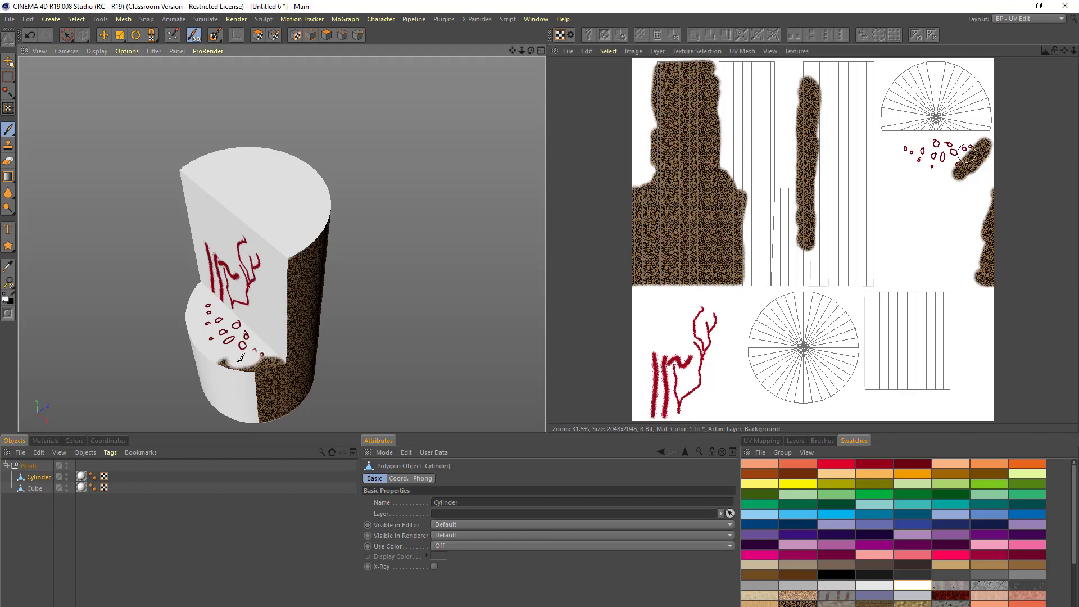
{"action": "left_click_drag", "start_coordinate": [238, 357], "coordinate": [283, 358]}
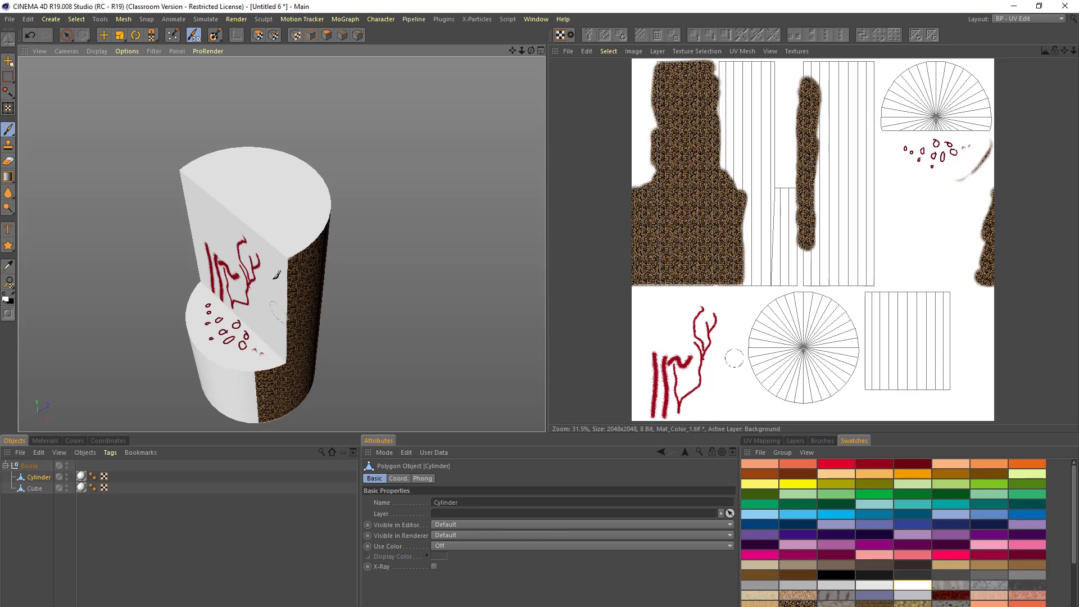
{"action": "mouse_move", "coordinate": [266, 305]}
{"action": "left_mouse_down", "text": "alt"}
{"action": "mouse_move", "coordinate": [272, 339]}
{"action": "mouse_move", "coordinate": [149, 234]}
{"action": "mouse_move", "coordinate": [279, 235]}
{"action": "mouse_move", "coordinate": [233, 241]}
{"action": "mouse_move", "coordinate": [356, 271]}
{"action": "mouse_move", "coordinate": [350, 294]}
{"action": "mouse_move", "coordinate": [356, 280]}
{"action": "left_mouse_up", "text": "alt"}
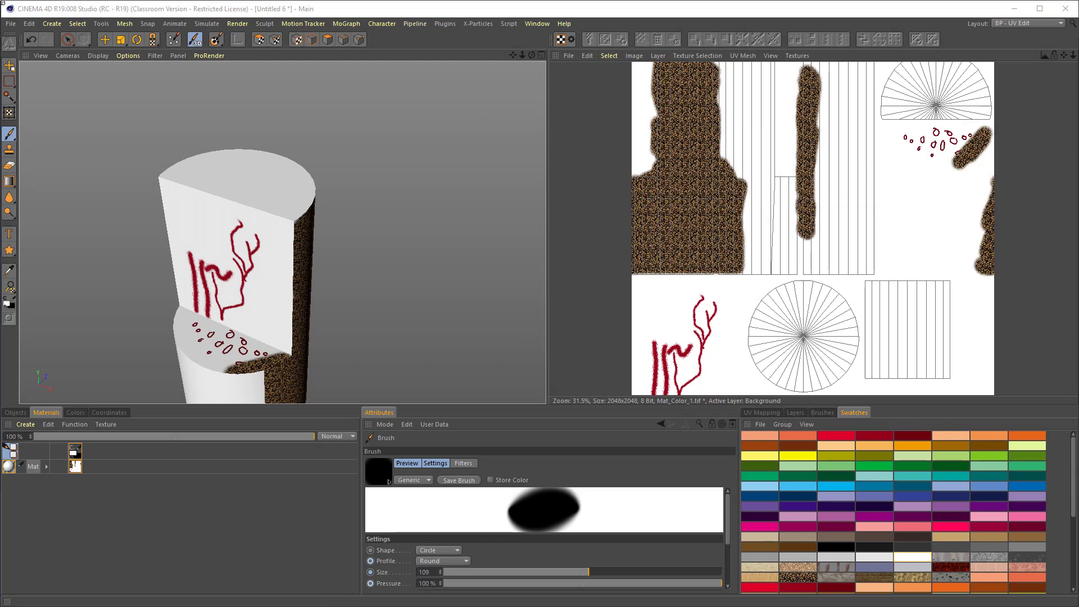
Start saving the project under a new name and create a folder named test in Documents as its location.
{"action": "left_click", "coordinate": [11, 24]}
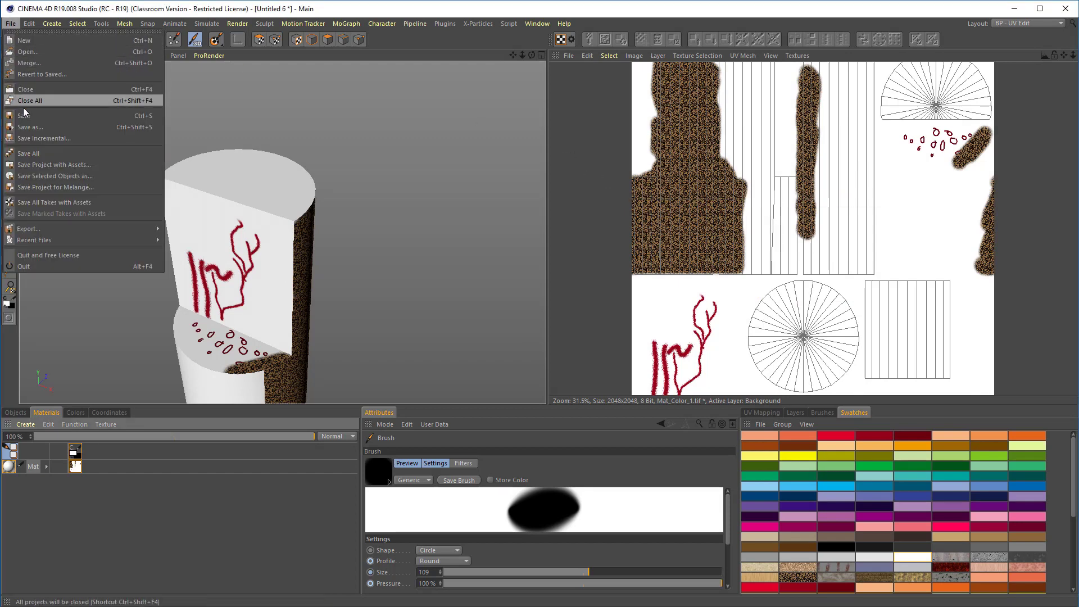
{"action": "left_click", "coordinate": [25, 128]}
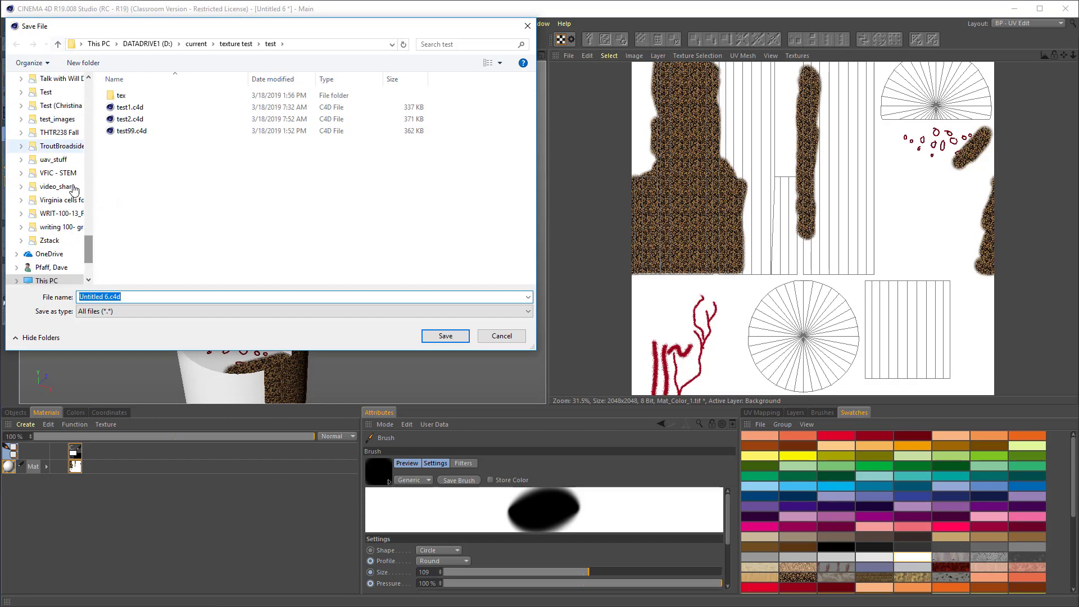
{"action": "left_click_drag", "start_coordinate": [90, 260], "coordinate": [86, 87]}
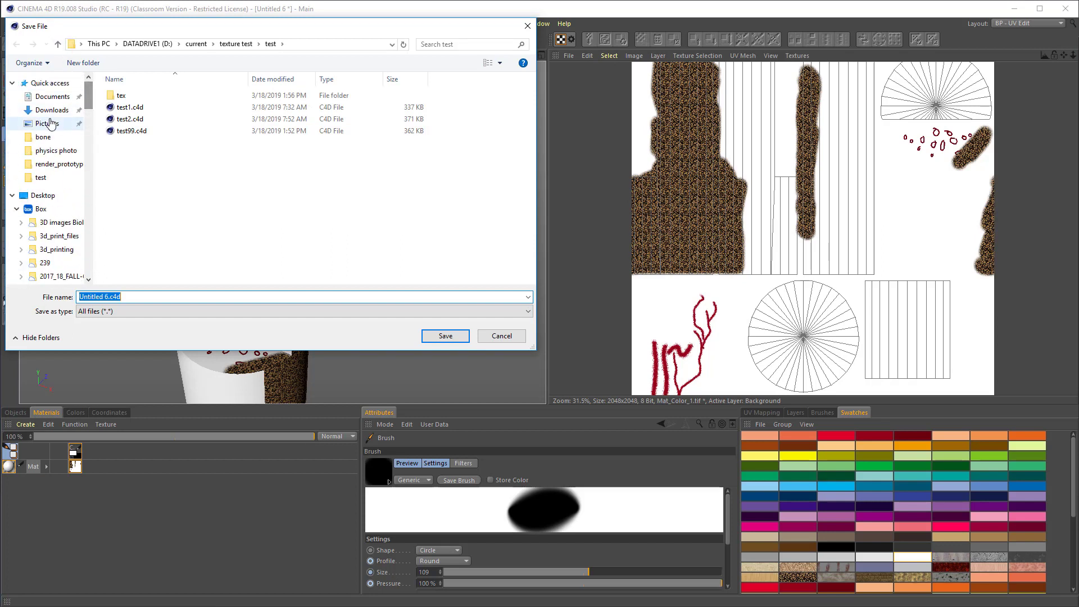
{"action": "left_click", "coordinate": [52, 102]}
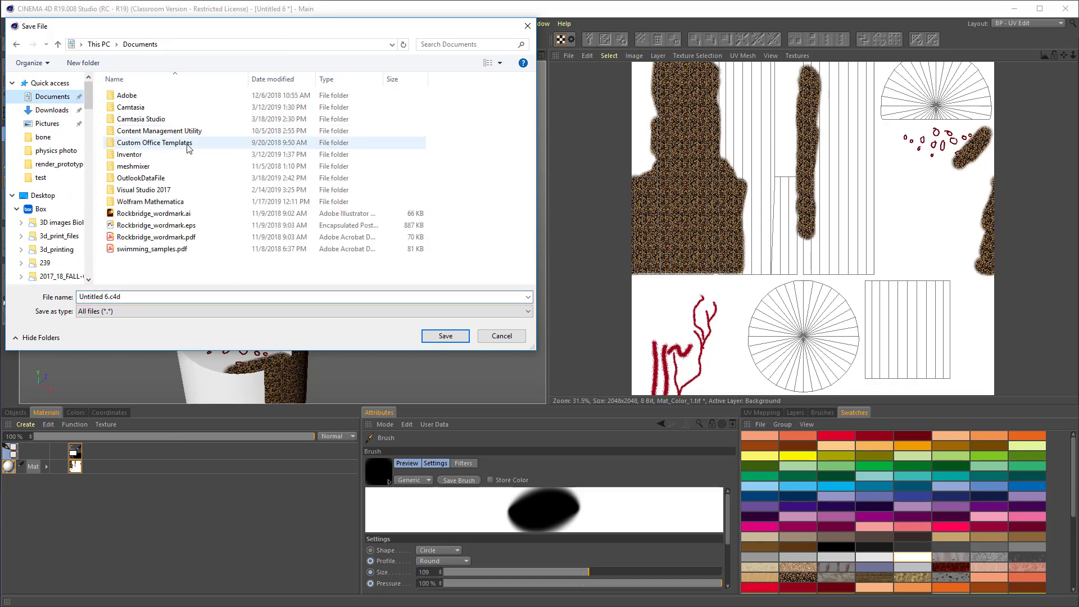
{"action": "right_click", "coordinate": [155, 276]}
{"action": "mouse_move", "coordinate": [204, 410]}
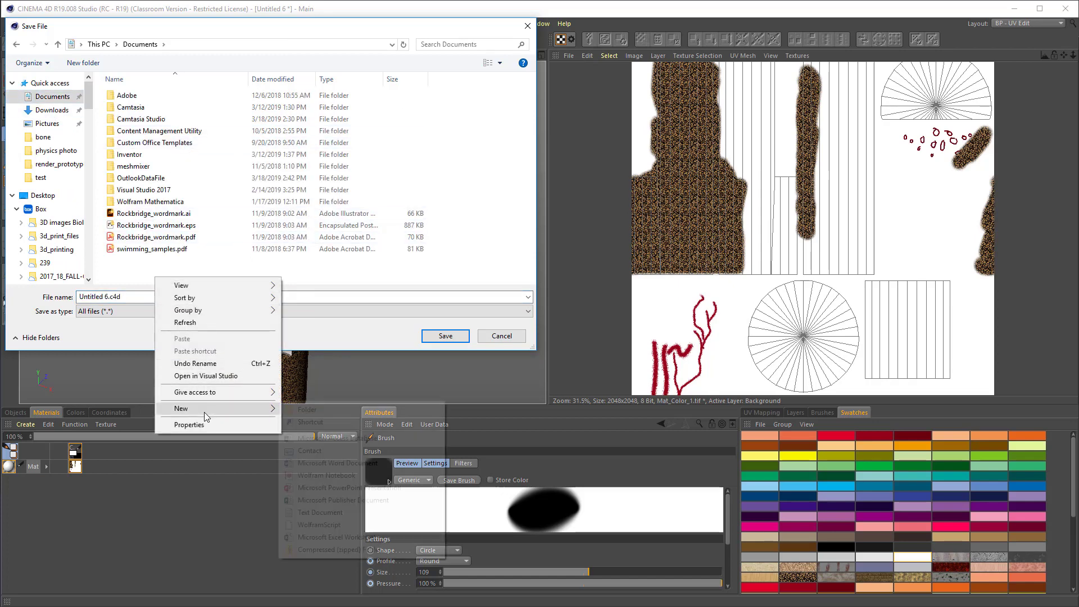
{"action": "left_click", "coordinate": [348, 411]}
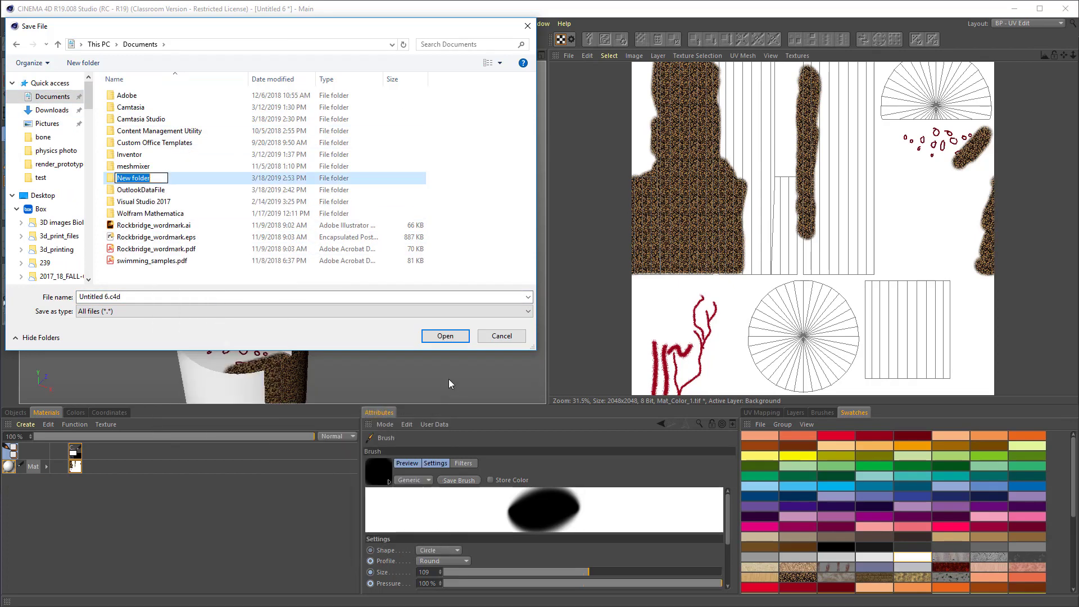
{"action": "type", "text": "test"}
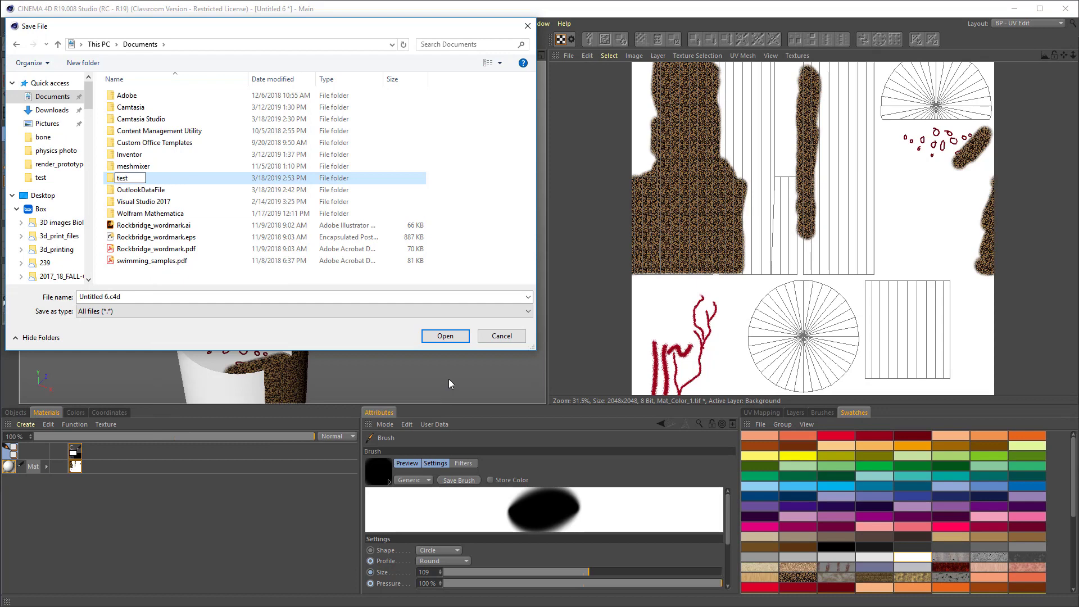
{"action": "key", "text": "Return"}
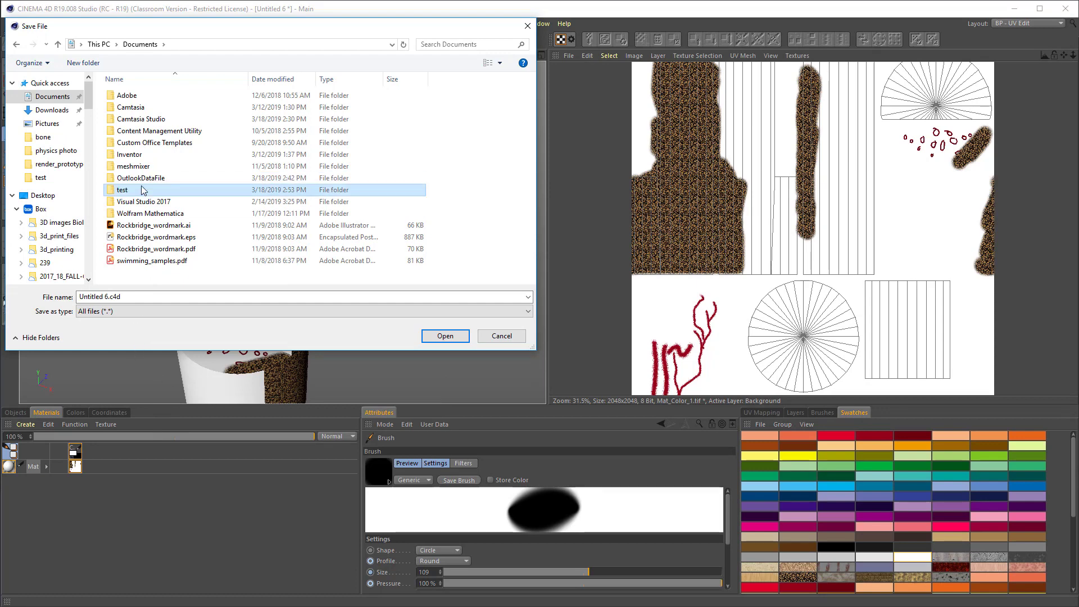
{"action": "double_click", "coordinate": [111, 191]}
Save the project as test_texture.c4d in the test folder, including the changes to its textures.
{"action": "left_click", "coordinate": [106, 296]}
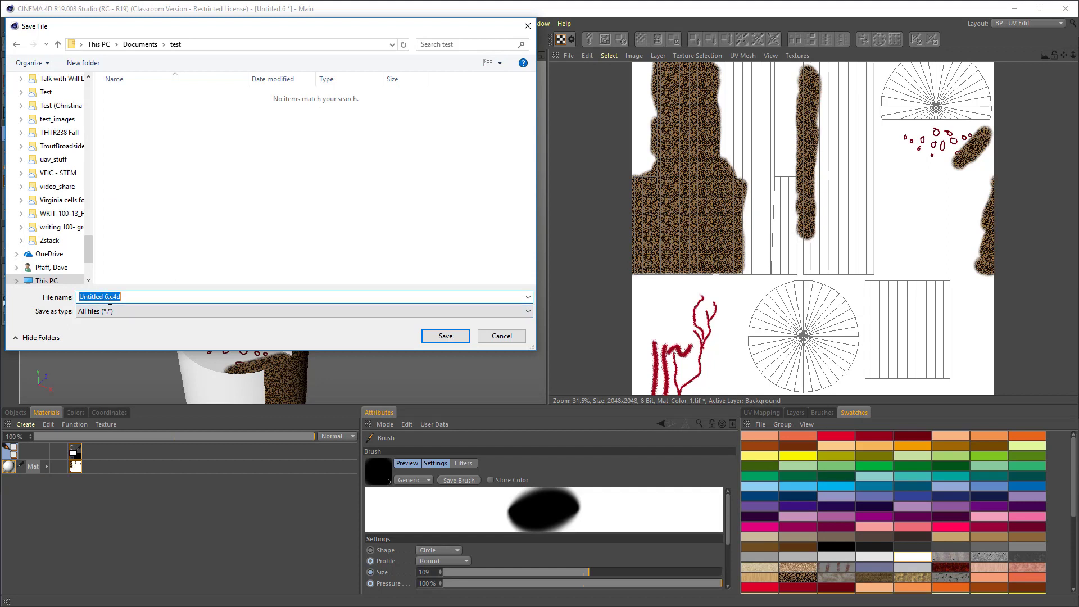
{"action": "type", "text": "test_tex"}
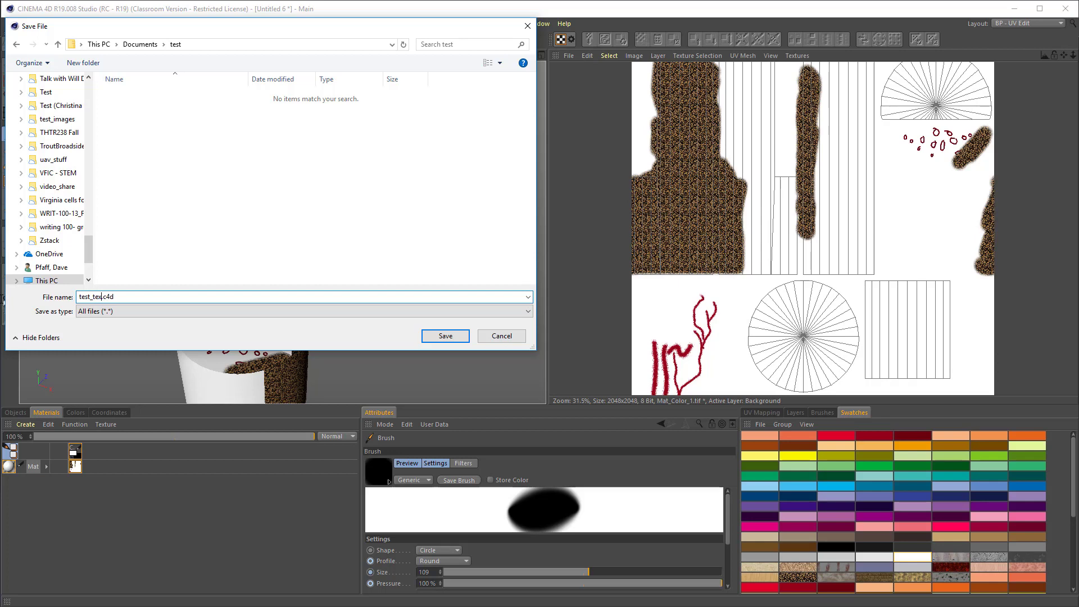
{"action": "type", "text": "ture"}
{"action": "key", "text": "Return"}
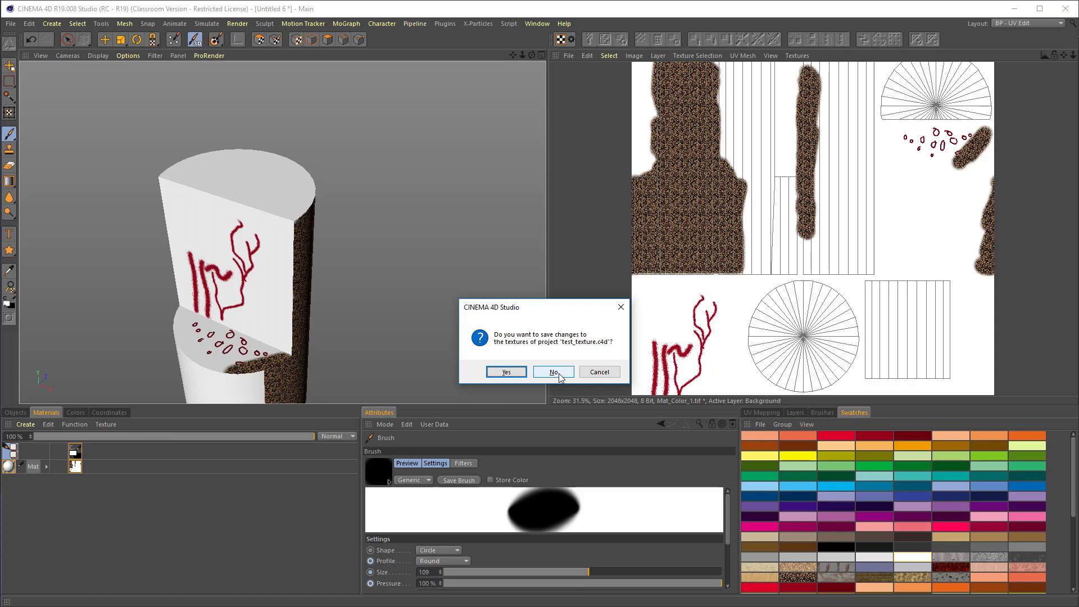
{"action": "left_click", "coordinate": [506, 372]}
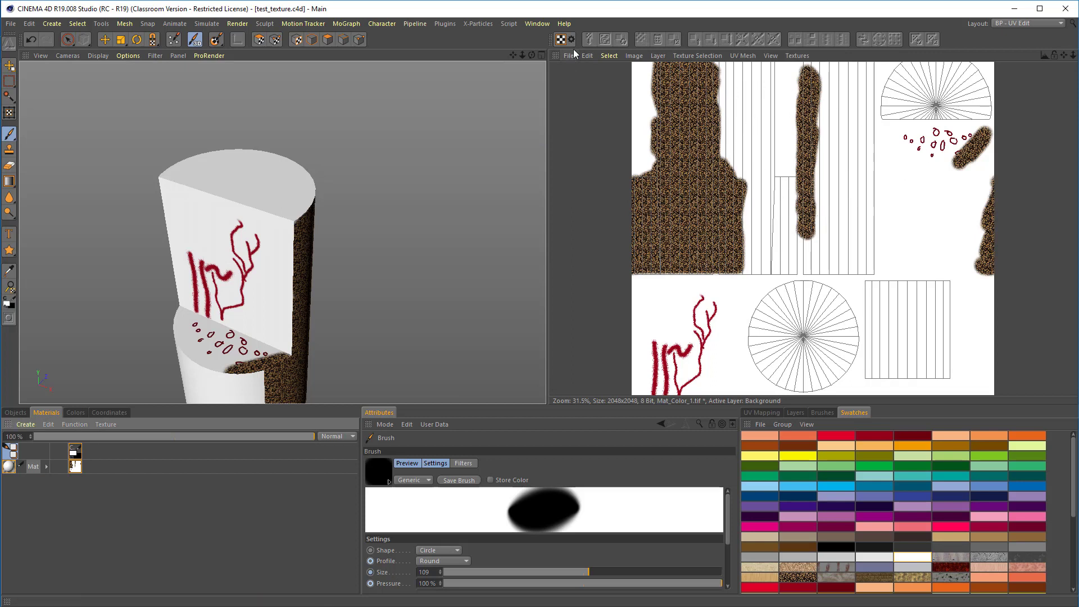
Start saving the painted colour texture under a new name in PSD format.
{"action": "left_click", "coordinate": [570, 54]}
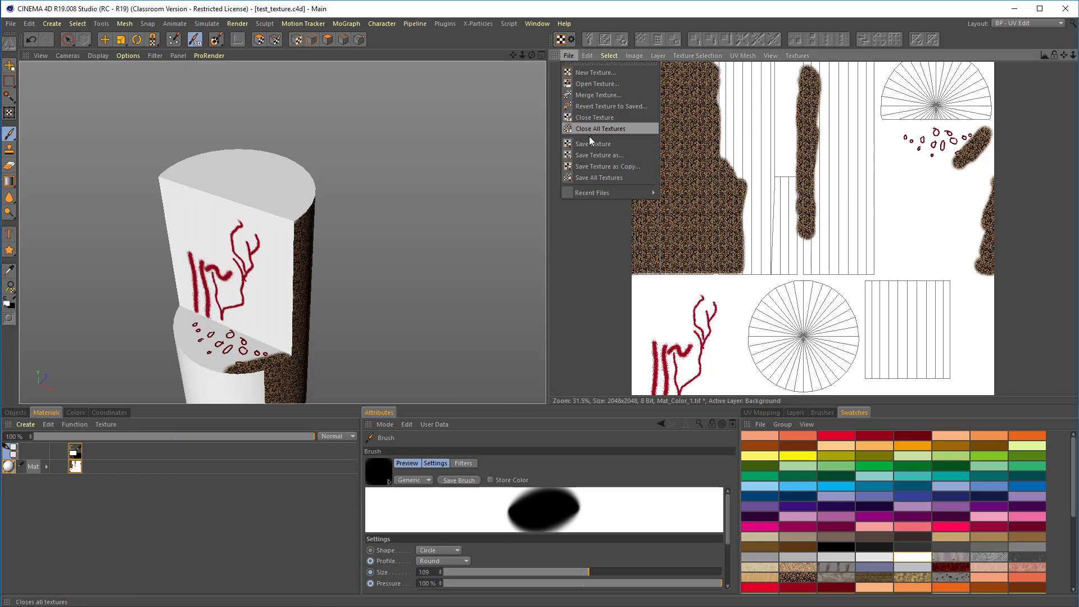
{"action": "left_click", "coordinate": [590, 156]}
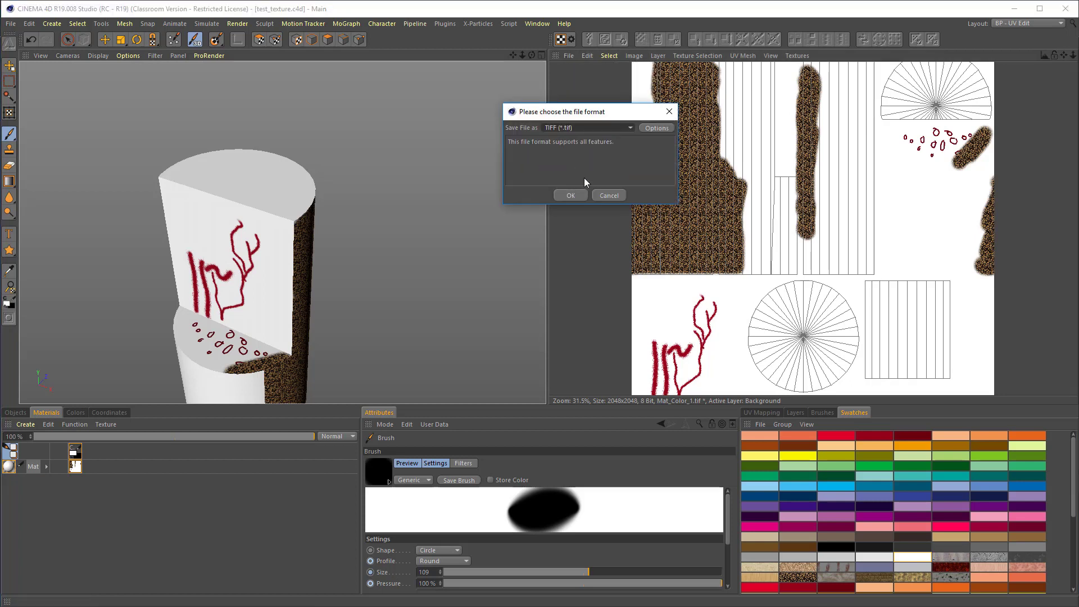
{"action": "left_click", "coordinate": [629, 129]}
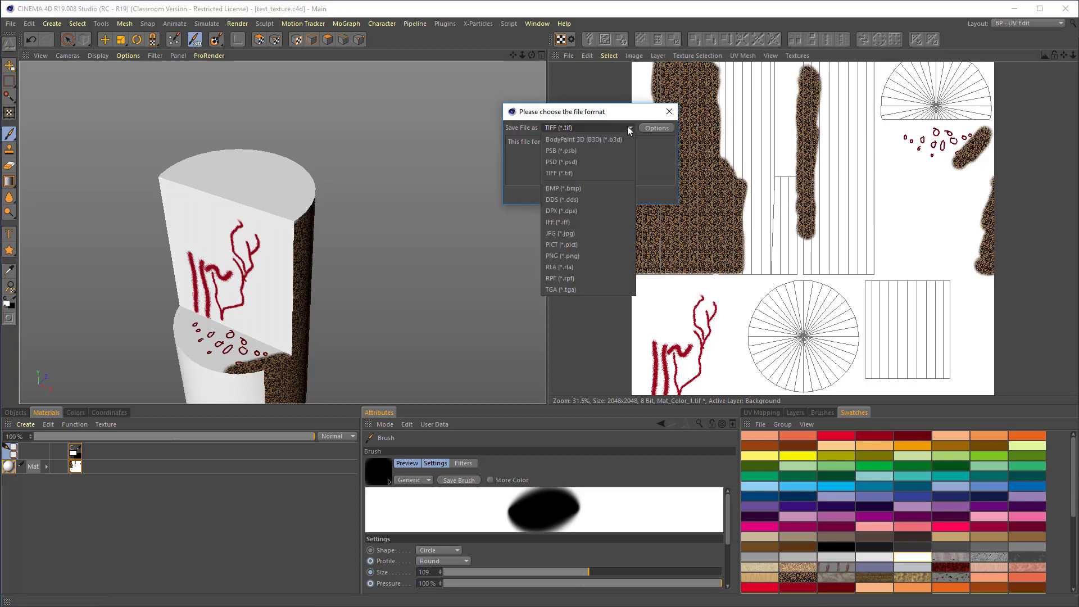
{"action": "left_click", "coordinate": [569, 163]}
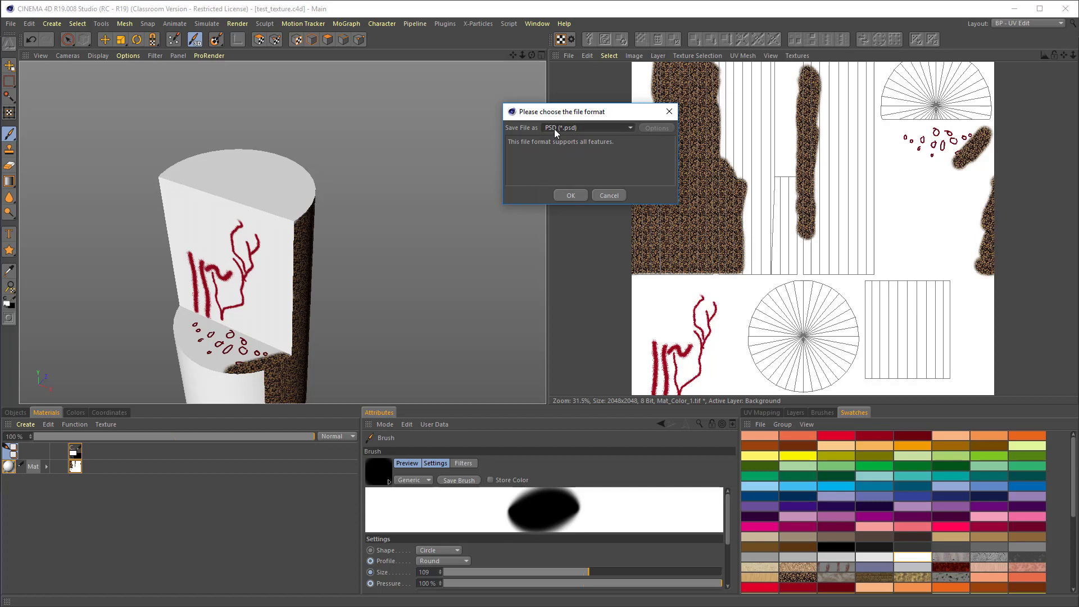
{"action": "left_click", "coordinate": [568, 195]}
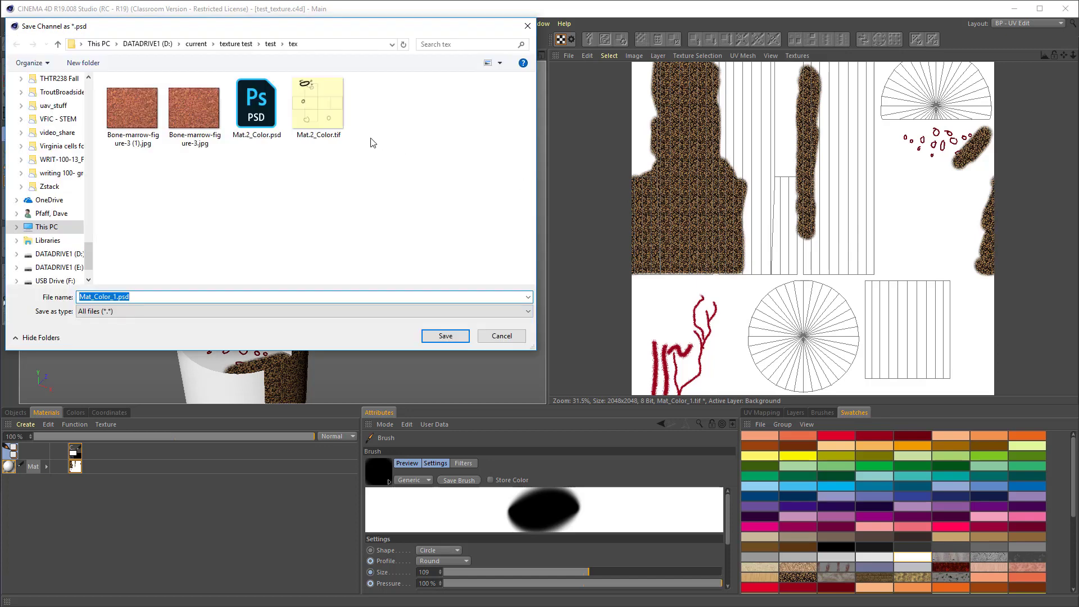
Save the texture as test_texture.psd in the test folder inside Documents.
{"action": "scroll", "coordinate": [79, 168], "scroll_direction": "up", "scroll_amount": 5}
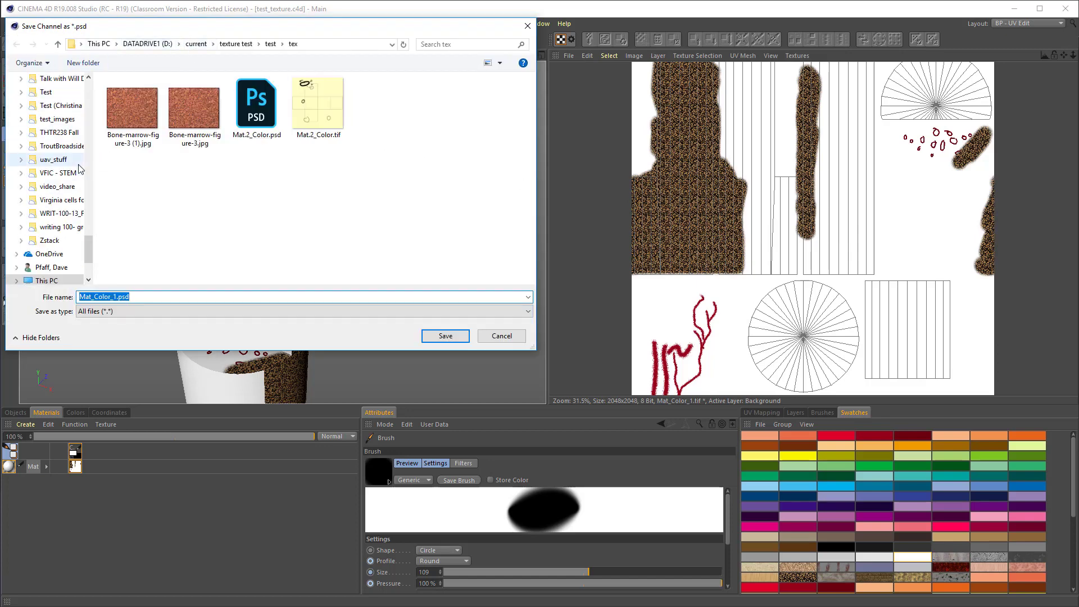
{"action": "left_click_drag", "start_coordinate": [89, 240], "coordinate": [89, 84]}
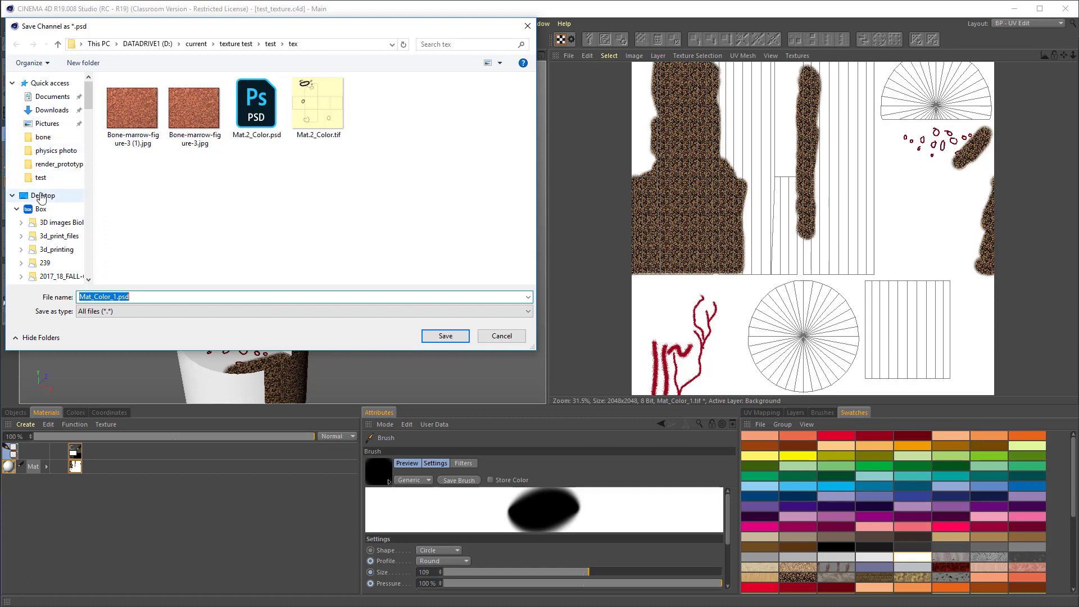
{"action": "left_click", "coordinate": [41, 179]}
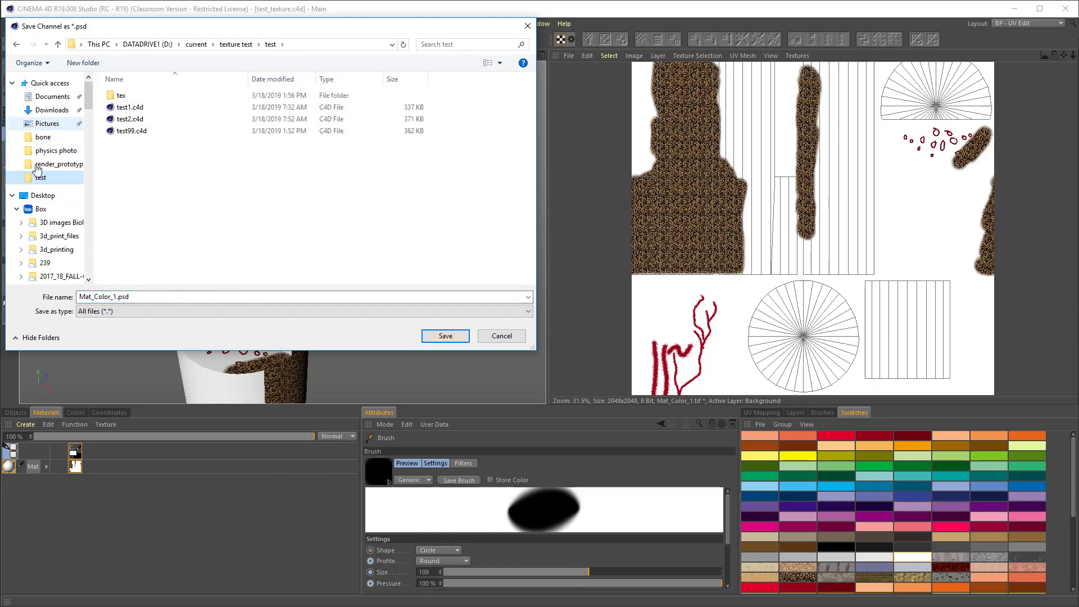
{"action": "left_click", "coordinate": [46, 98]}
{"action": "double_click", "coordinate": [122, 190]}
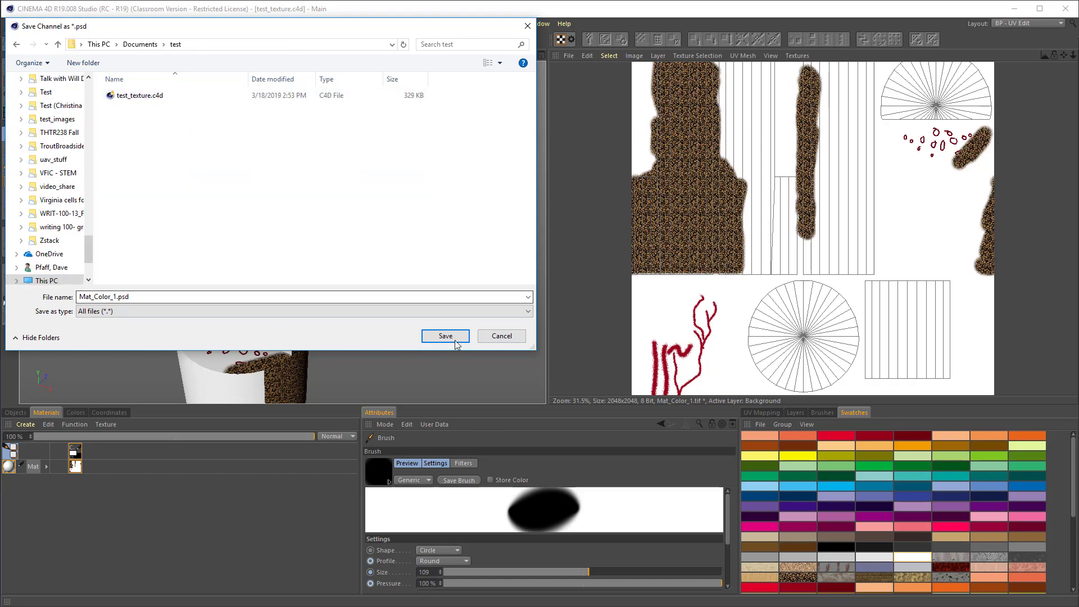
{"action": "double_click", "coordinate": [115, 296]}
{"action": "double_click", "coordinate": [112, 297]}
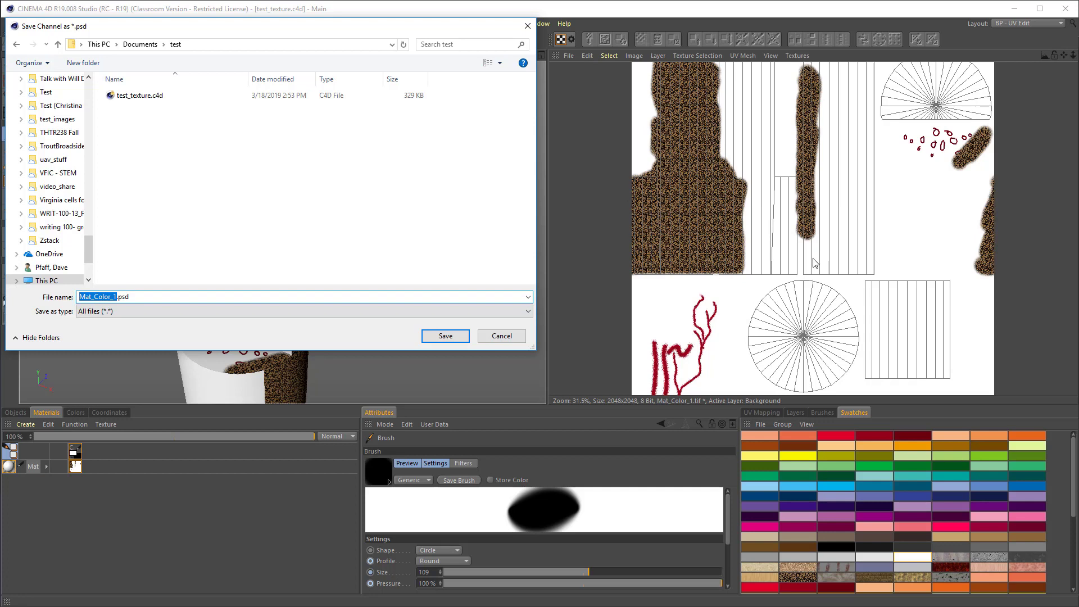
{"action": "type", "text": "test_texture"}
{"action": "key", "text": "Return"}
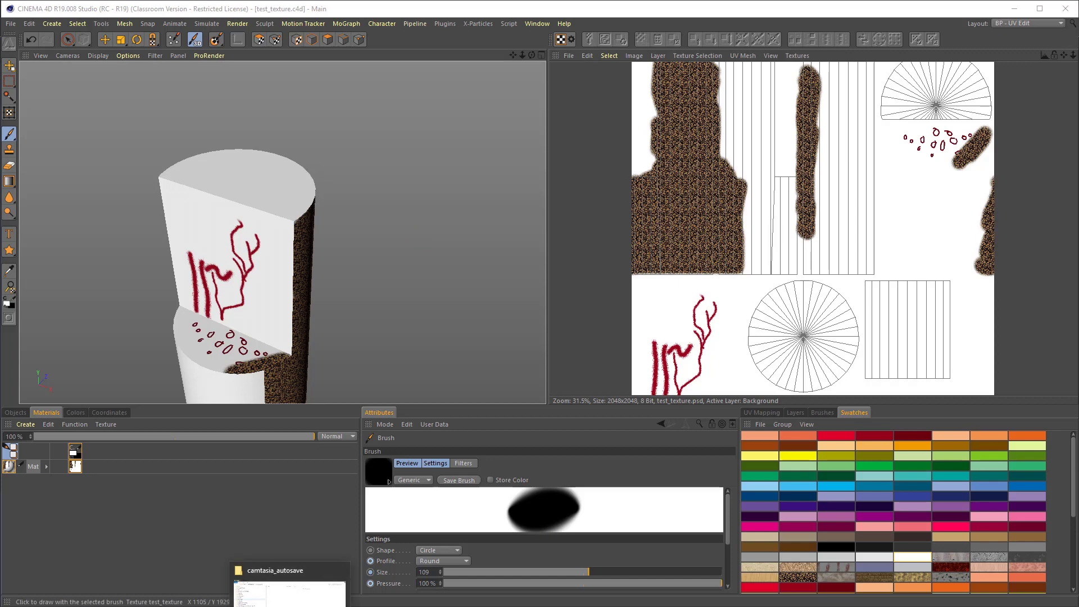
Switch to File Explorer, check the test folder in Documents for the saved project and PSD texture, and return to Cinema 4D.
{"action": "left_click", "coordinate": [283, 602]}
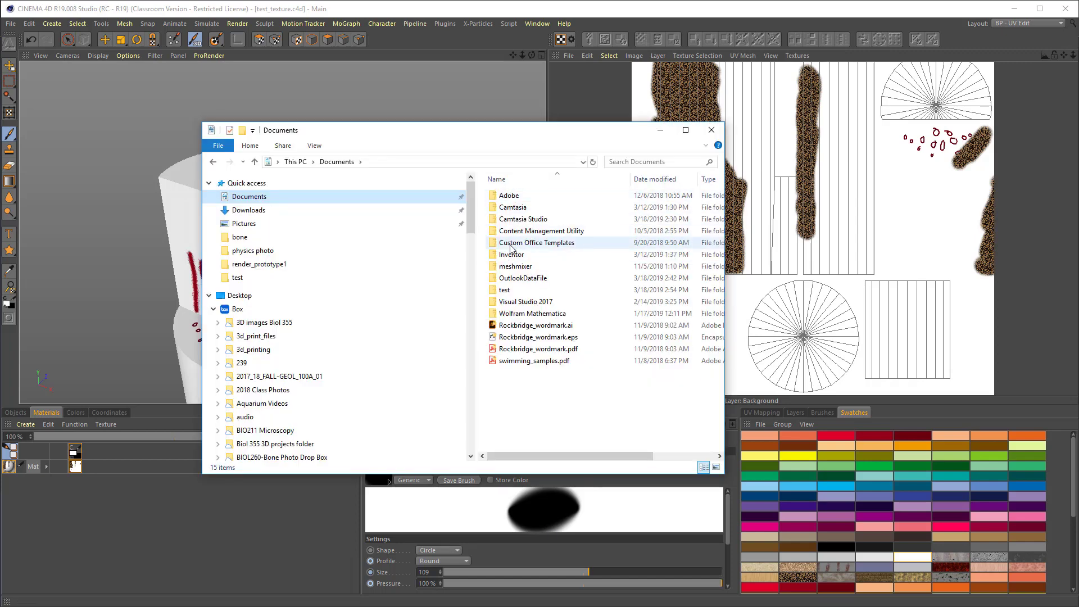
{"action": "double_click", "coordinate": [504, 289]}
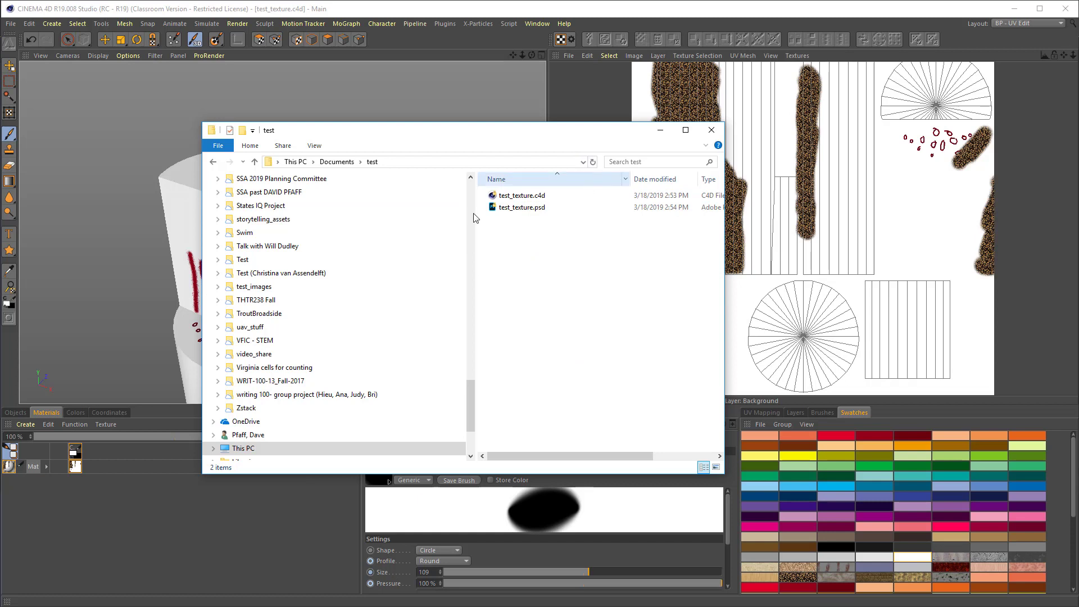
{"action": "left_click", "coordinate": [521, 207]}
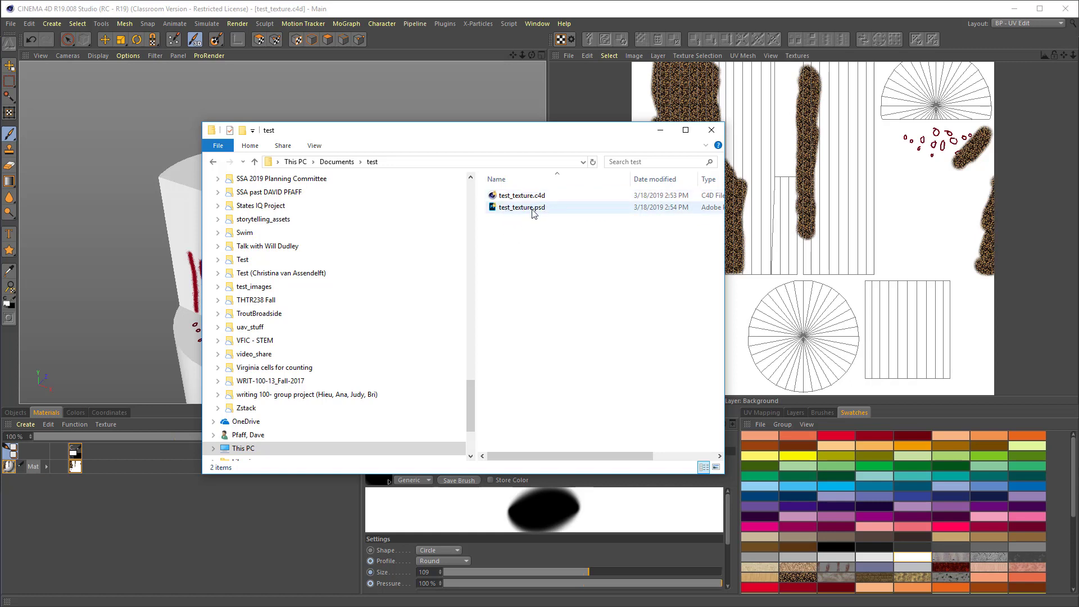
{"action": "left_click_drag", "start_coordinate": [506, 137], "coordinate": [413, 127]}
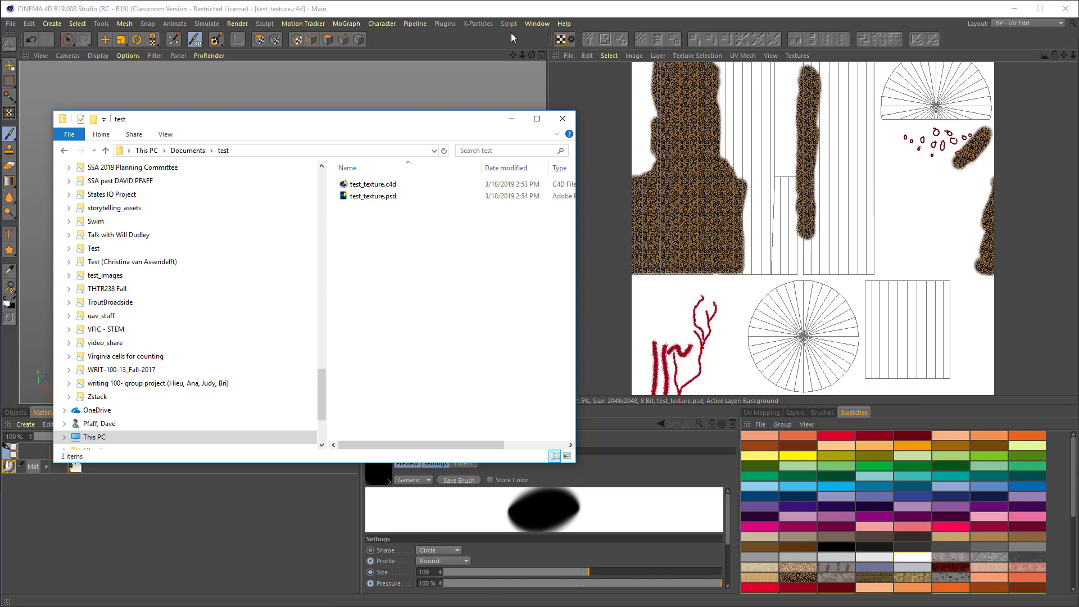
{"action": "left_click", "coordinate": [519, 11]}
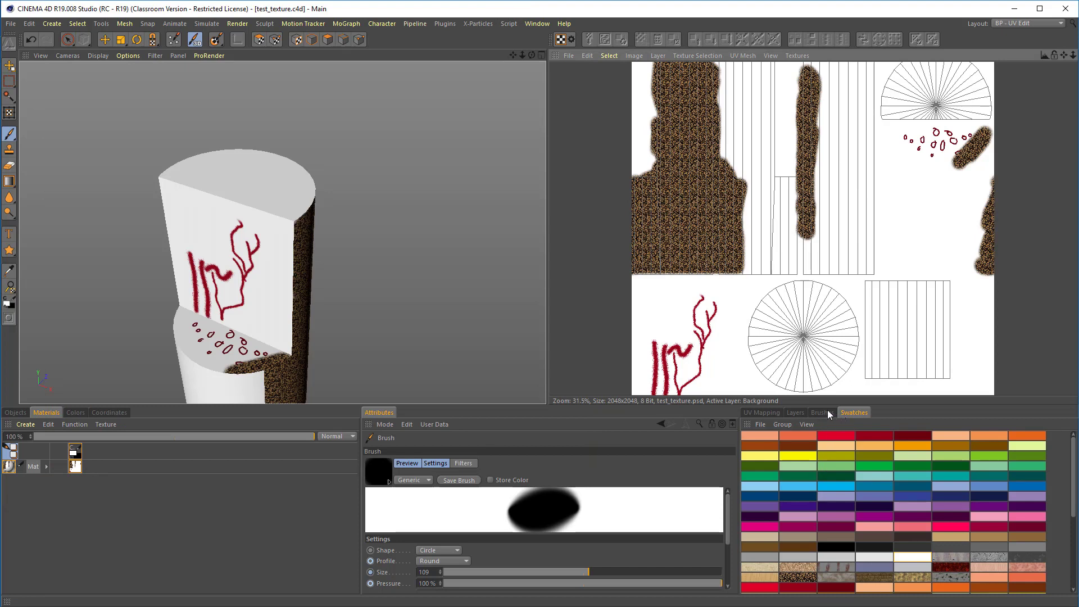
Add a new layer above the texture's Background layer and select all UV polygons of the Cylinder.
{"action": "left_click", "coordinate": [797, 413]}
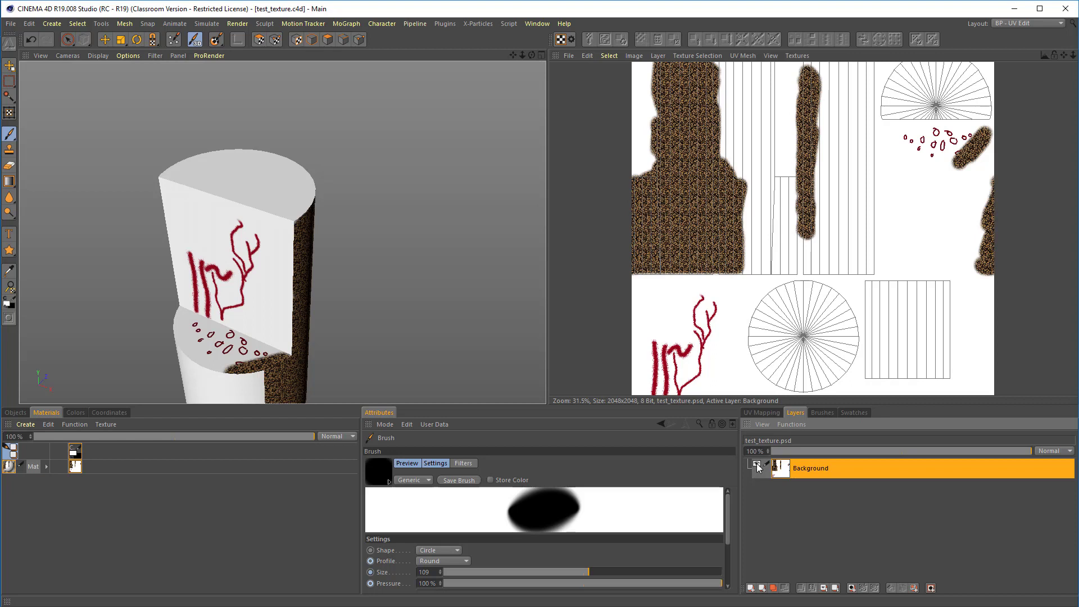
{"action": "left_click", "coordinate": [751, 589]}
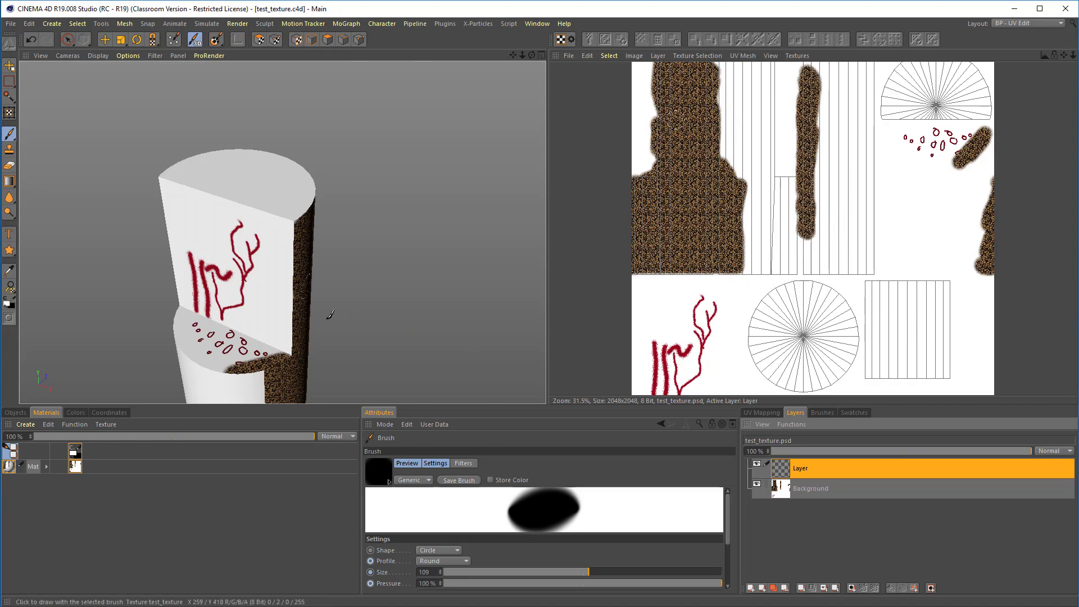
{"action": "left_click", "coordinate": [19, 415]}
{"action": "left_click", "coordinate": [37, 451]}
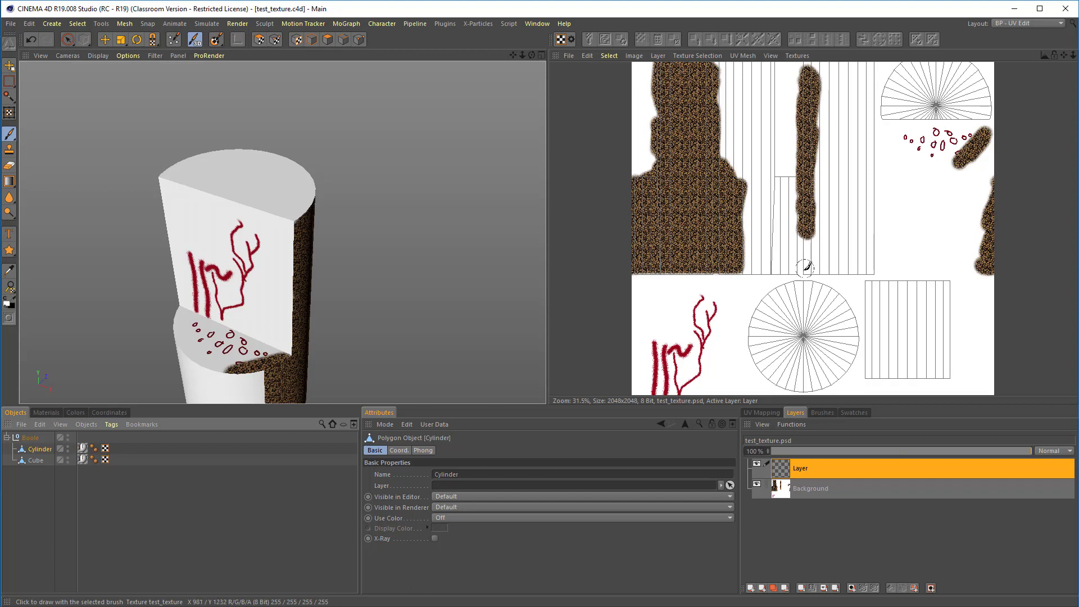
{"action": "left_click", "coordinate": [260, 40]}
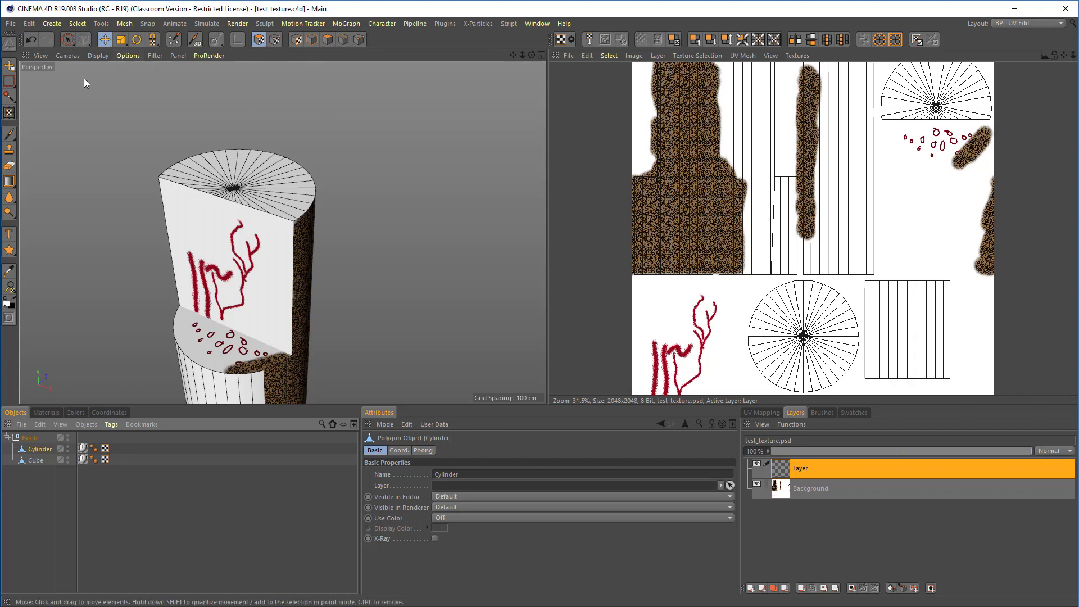
{"action": "left_click", "coordinate": [68, 40]}
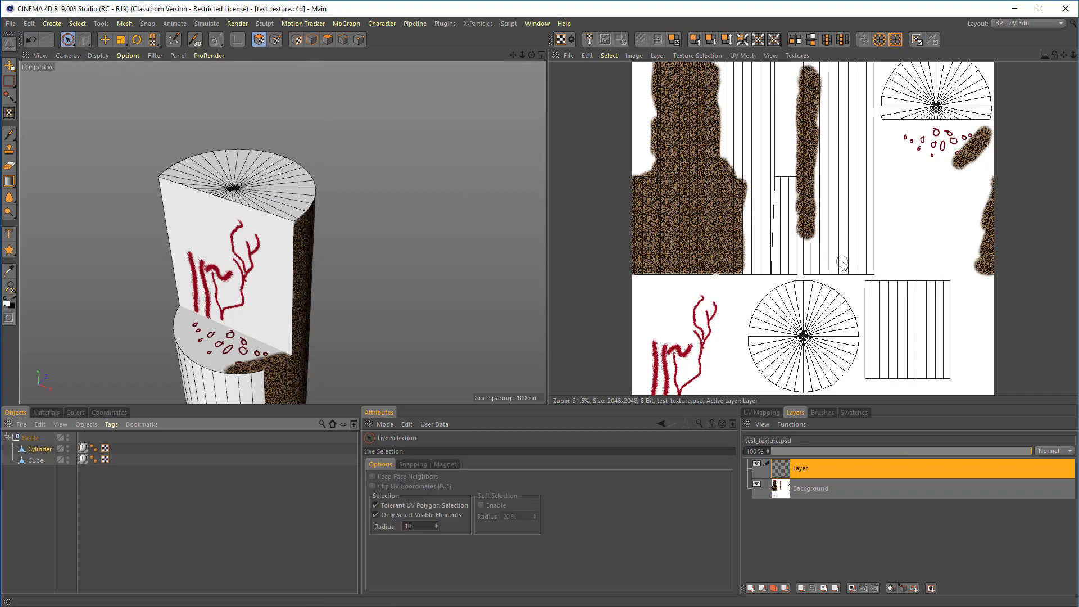
{"action": "left_click_drag", "start_coordinate": [826, 260], "coordinate": [841, 264]}
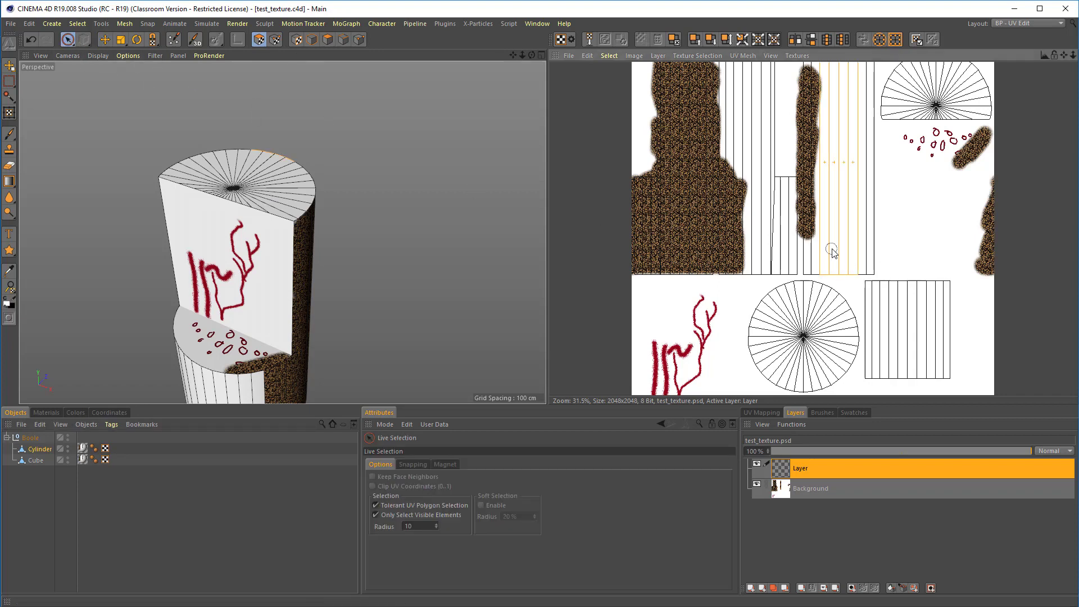
{"action": "key", "text": "ctrl+a"}
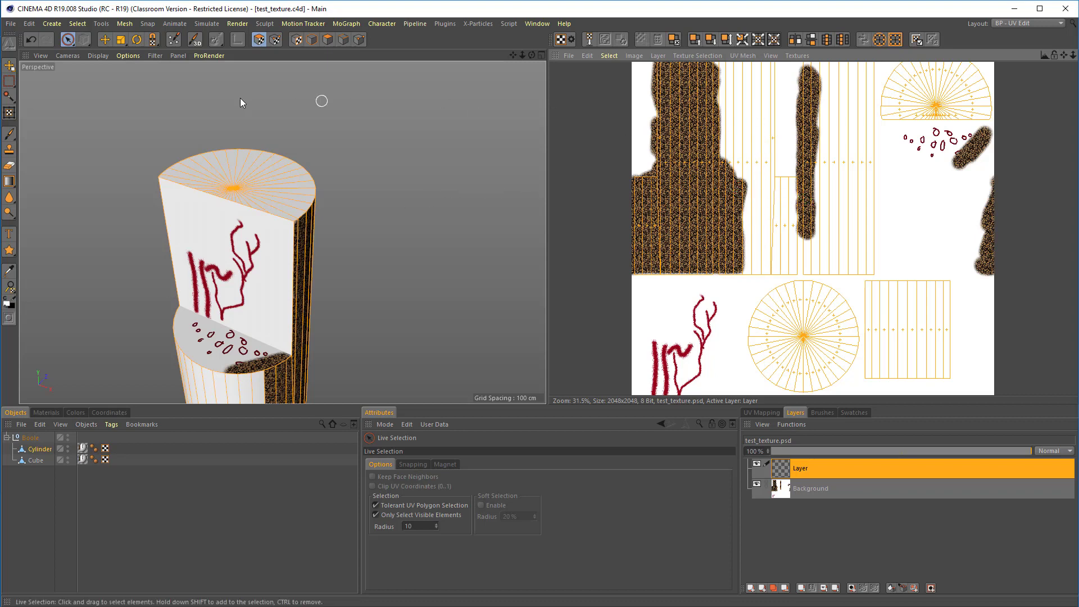
Set the paint brush to size 2 and its colour to black.
{"action": "left_click", "coordinate": [10, 135]}
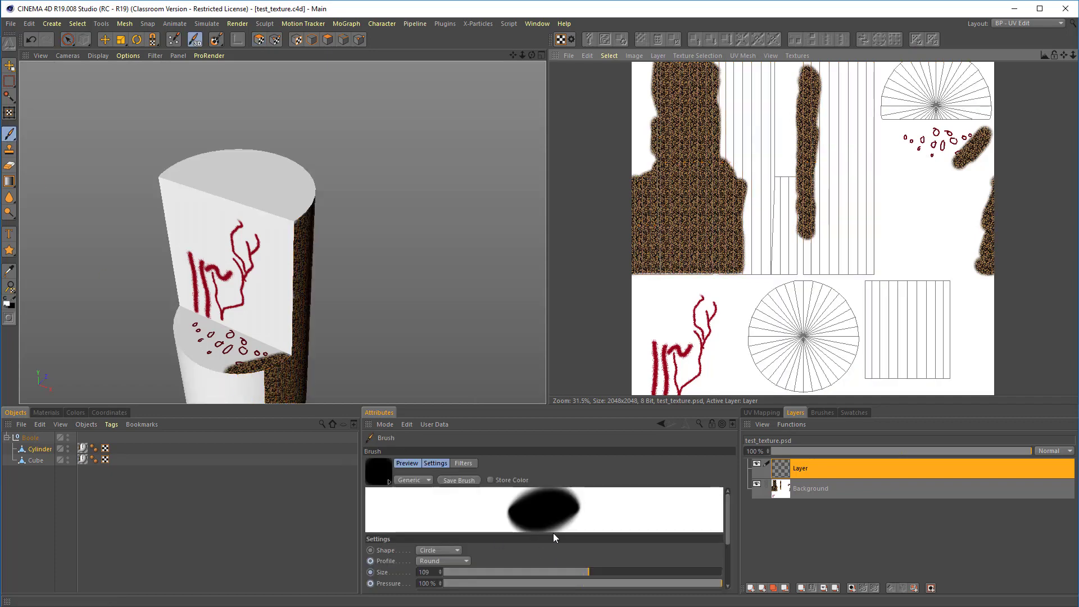
{"action": "left_click_drag", "start_coordinate": [467, 570], "coordinate": [456, 572]}
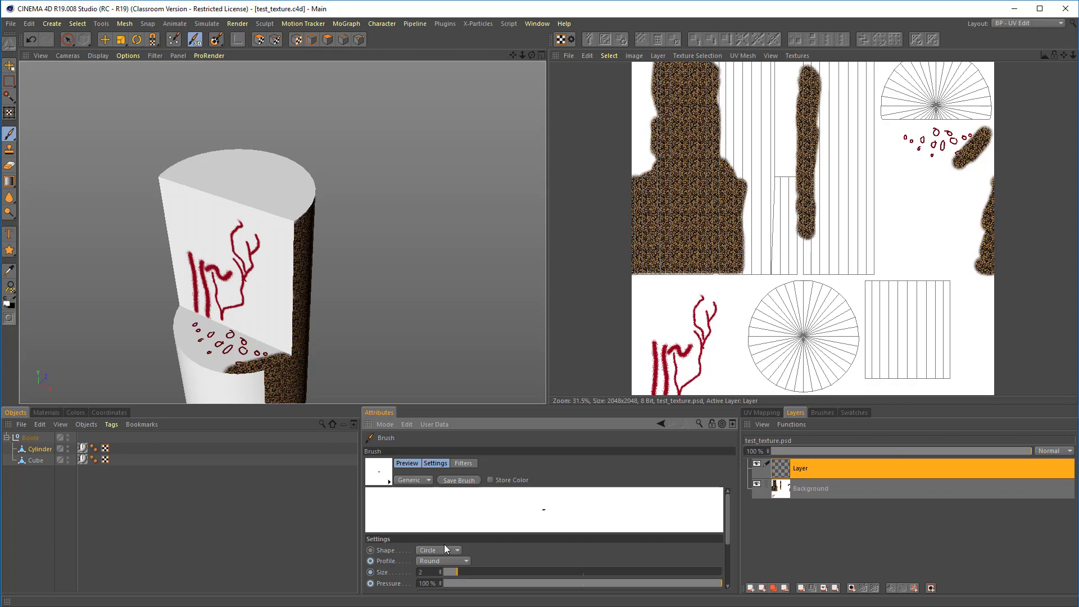
{"action": "left_click", "coordinate": [856, 413]}
{"action": "left_click", "coordinate": [846, 547]}
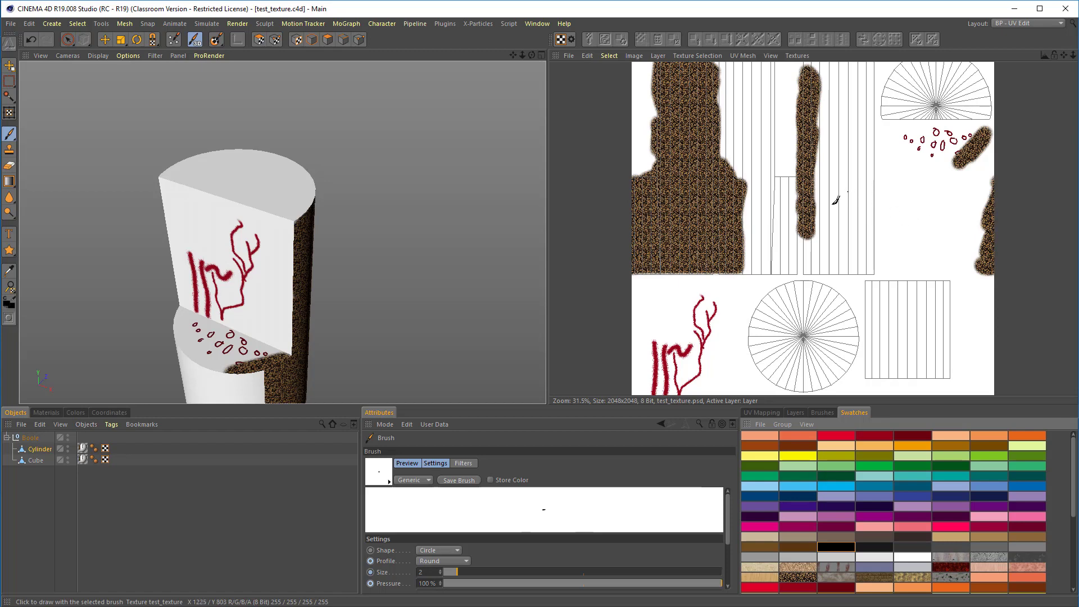
Outline the Cylinder's selected UV polygons in black on the new layer.
{"action": "left_click", "coordinate": [258, 40]}
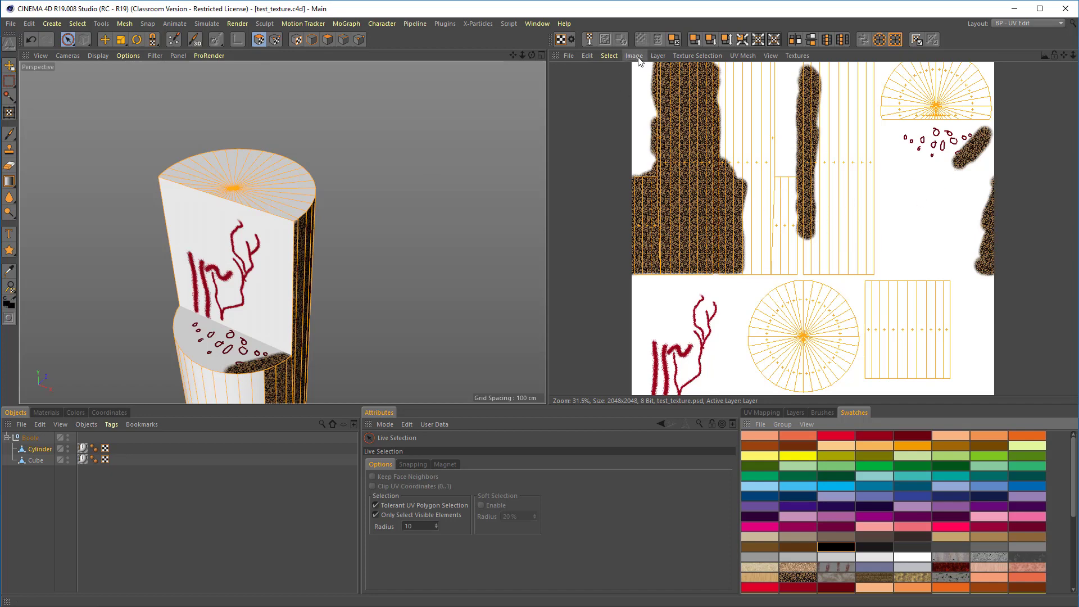
{"action": "left_click", "coordinate": [657, 57]}
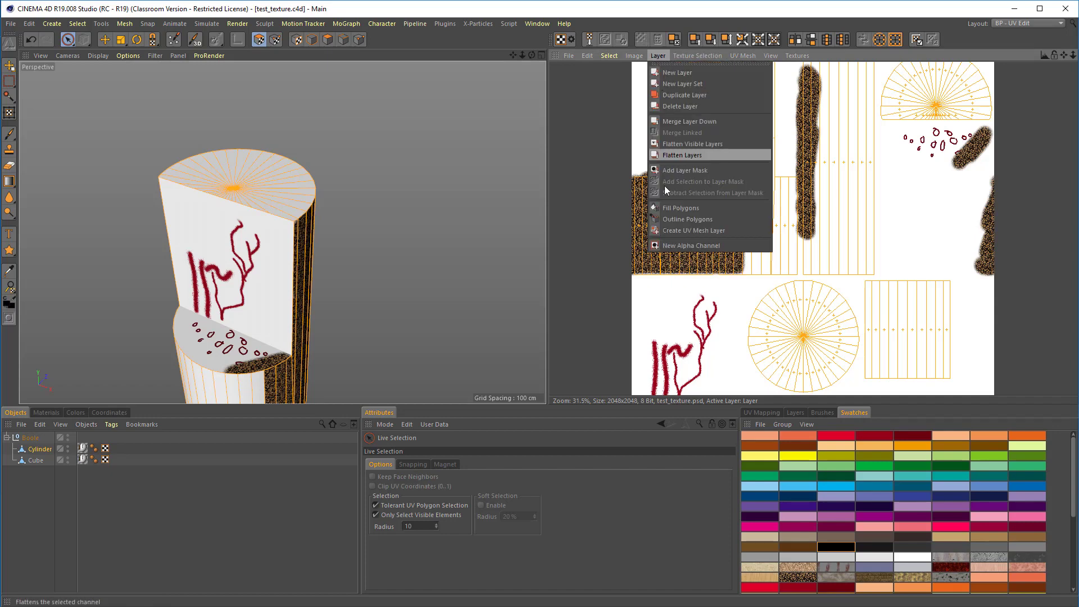
{"action": "left_click", "coordinate": [673, 221]}
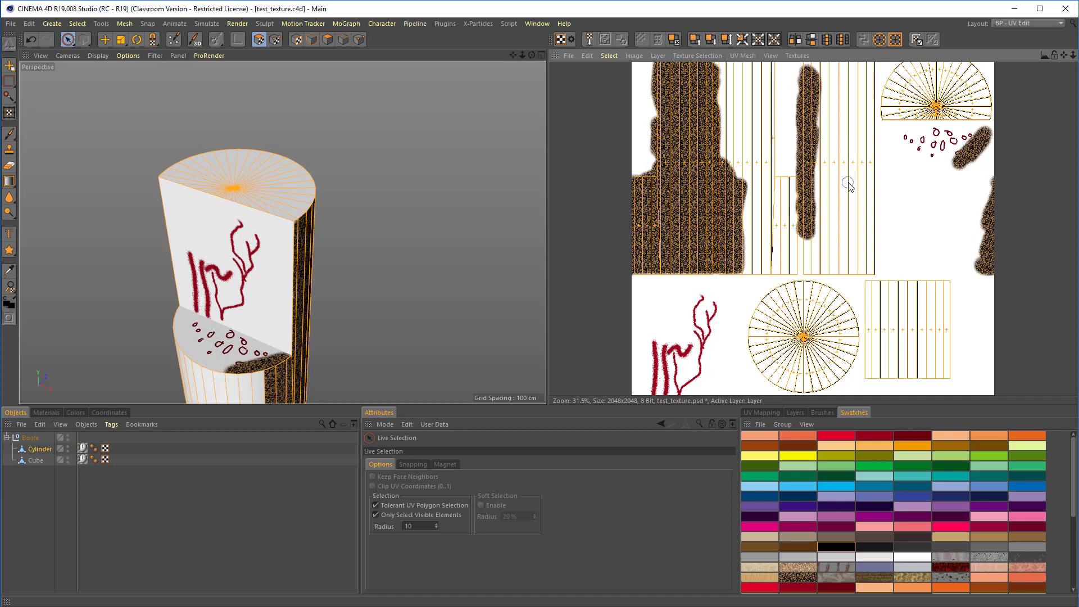
Select all UV polygons of the Cube and outline them on the same new layer.
{"action": "left_click", "coordinate": [36, 460], "text": "ctrl"}
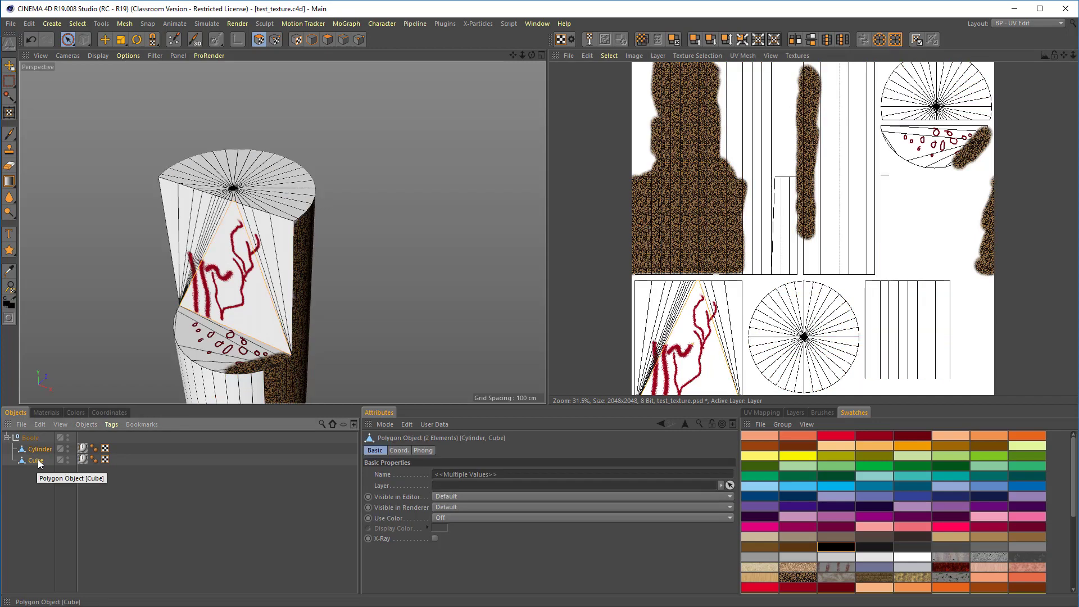
{"action": "left_click", "coordinate": [37, 460]}
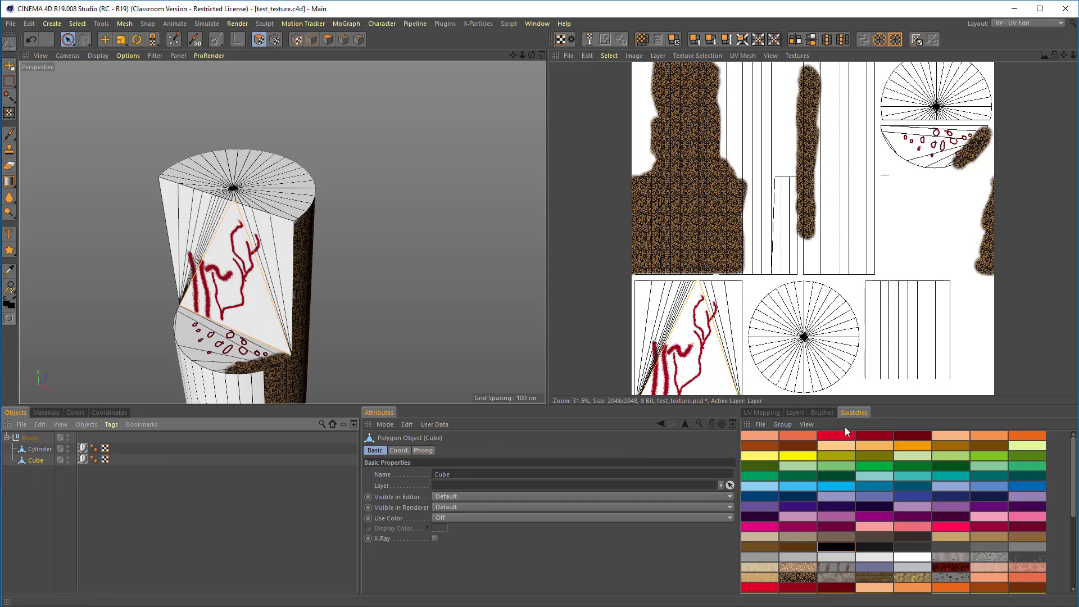
{"action": "left_click", "coordinate": [721, 317]}
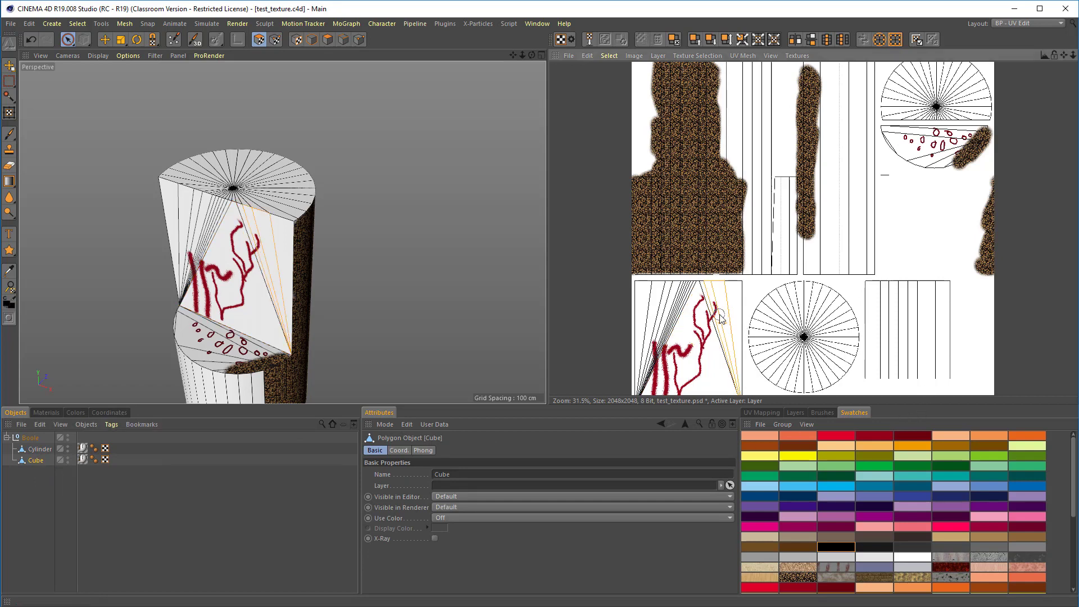
{"action": "key", "text": "ctrl+a"}
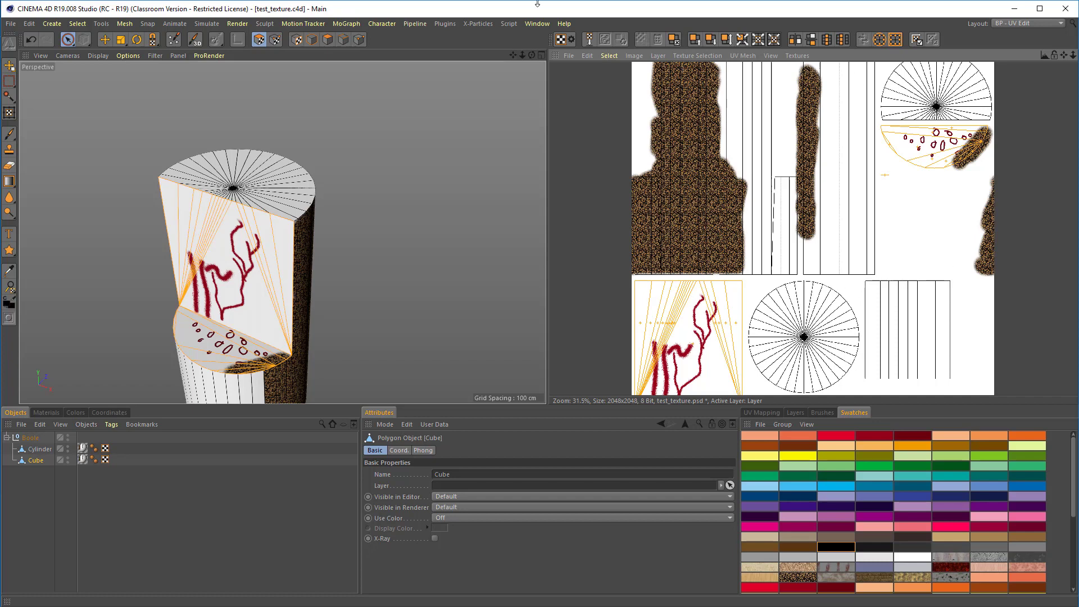
{"action": "left_click", "coordinate": [656, 55]}
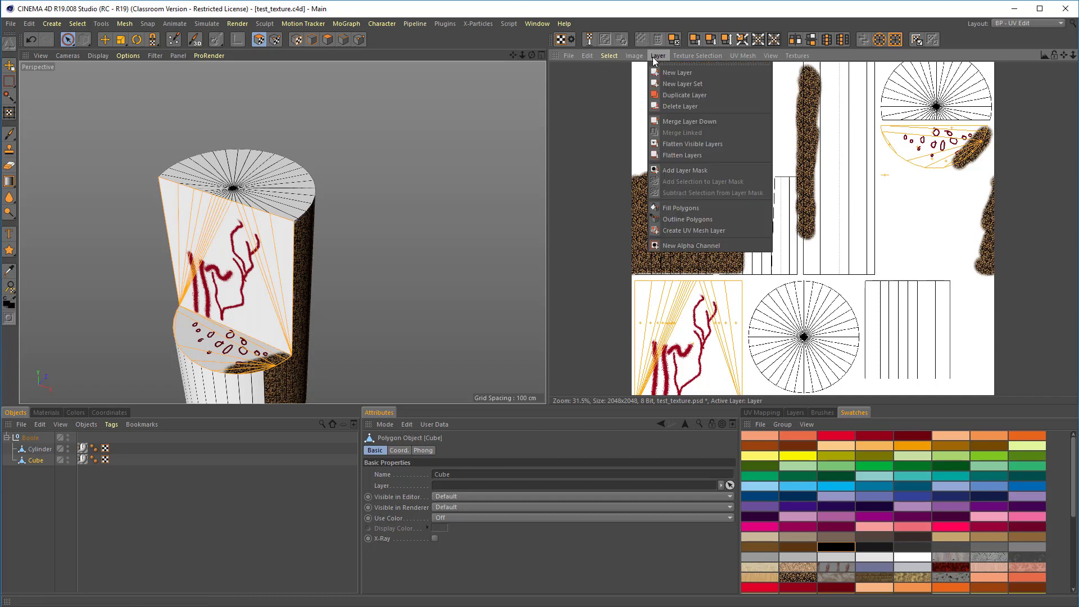
{"action": "left_click", "coordinate": [677, 219]}
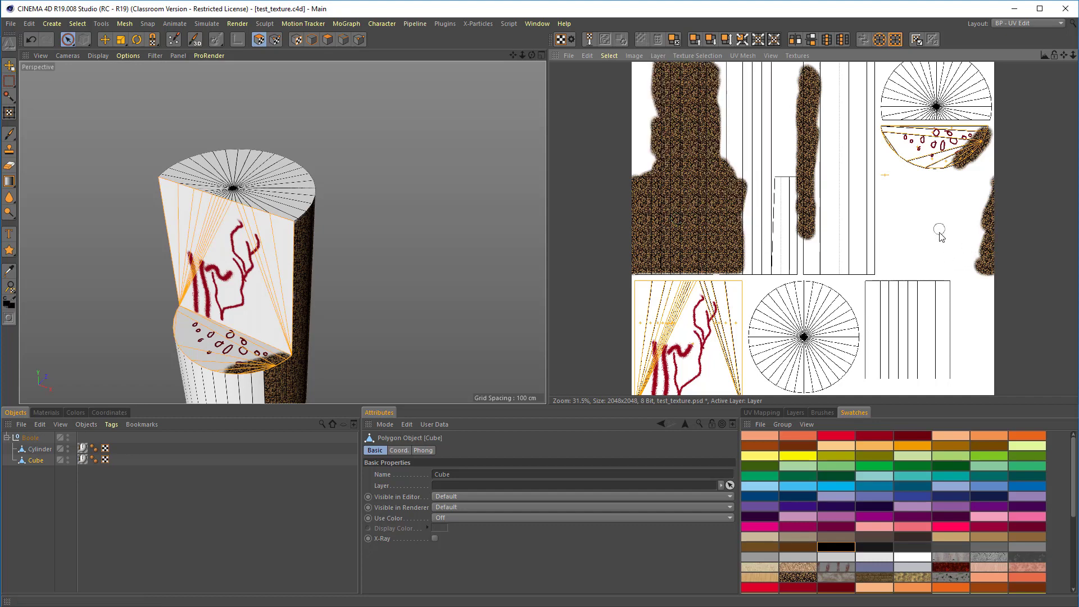
Hide and show the UV outline layer repeatedly to compare the texture with and without the outlines.
{"action": "left_click", "coordinate": [803, 412]}
{"action": "left_click", "coordinate": [757, 465]}
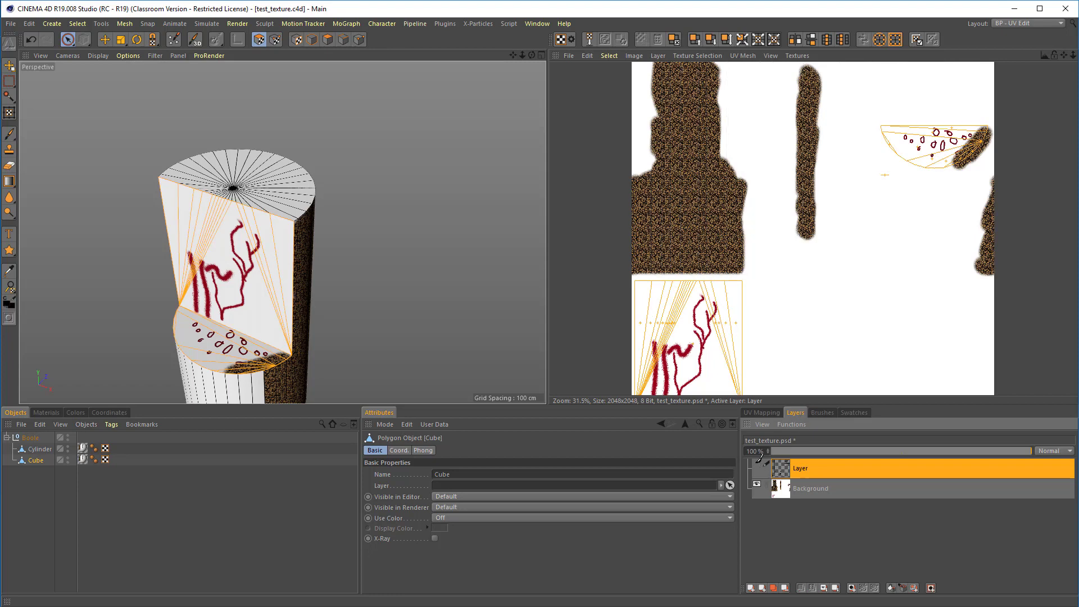
{"action": "left_click", "coordinate": [757, 464]}
{"action": "left_click", "coordinate": [757, 464]}
{"action": "left_click", "coordinate": [757, 465]}
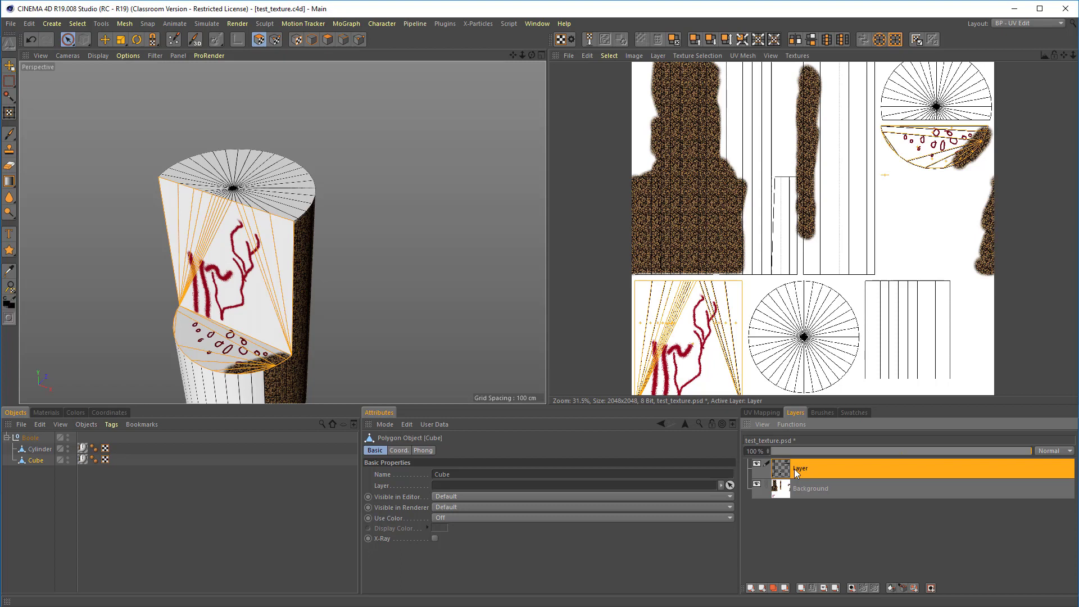
Add a new layer above the UV outline layer and name it artwork.
{"action": "left_click", "coordinate": [751, 588]}
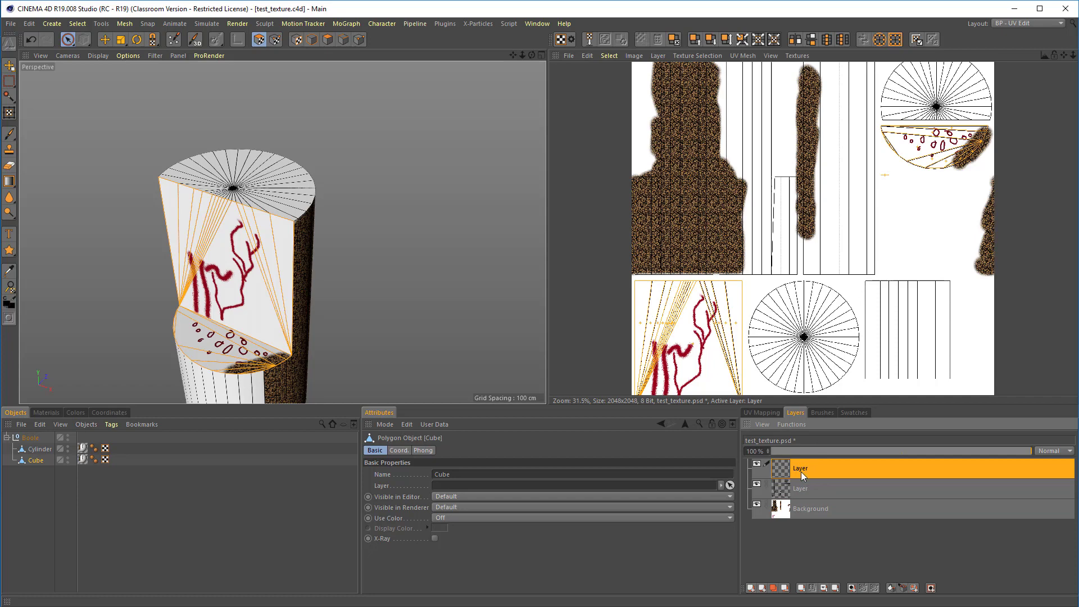
{"action": "double_click", "coordinate": [801, 469]}
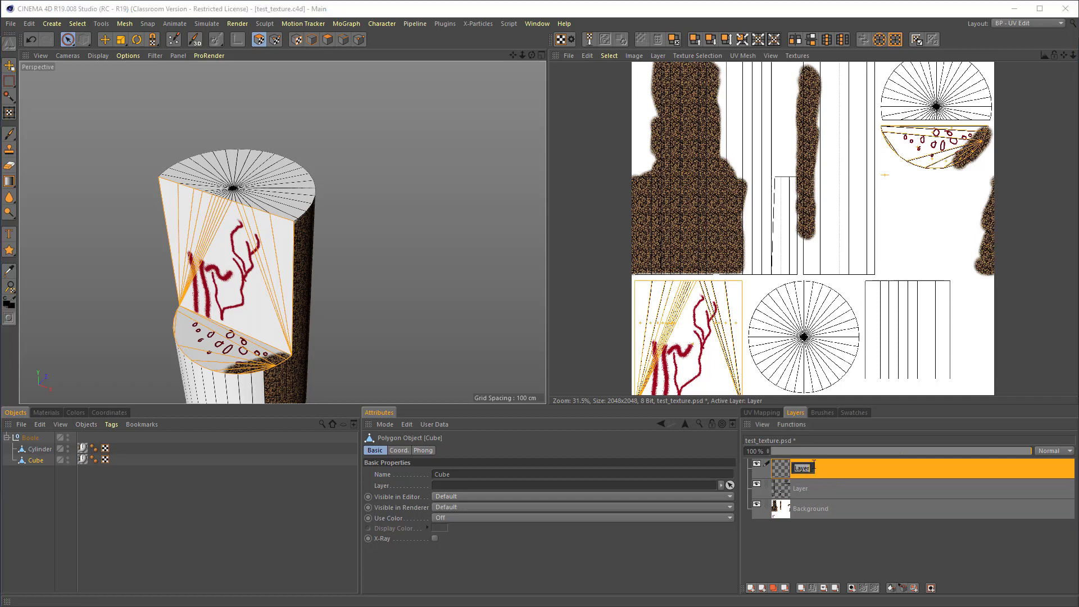
{"action": "type", "text": "s"}
{"action": "type", "text": "rtwork"}
{"action": "key", "text": "ctrl+a"}
{"action": "key", "text": "Return"}
Rename the UV outline layer as polygons and save the texture.
{"action": "double_click", "coordinate": [806, 488]}
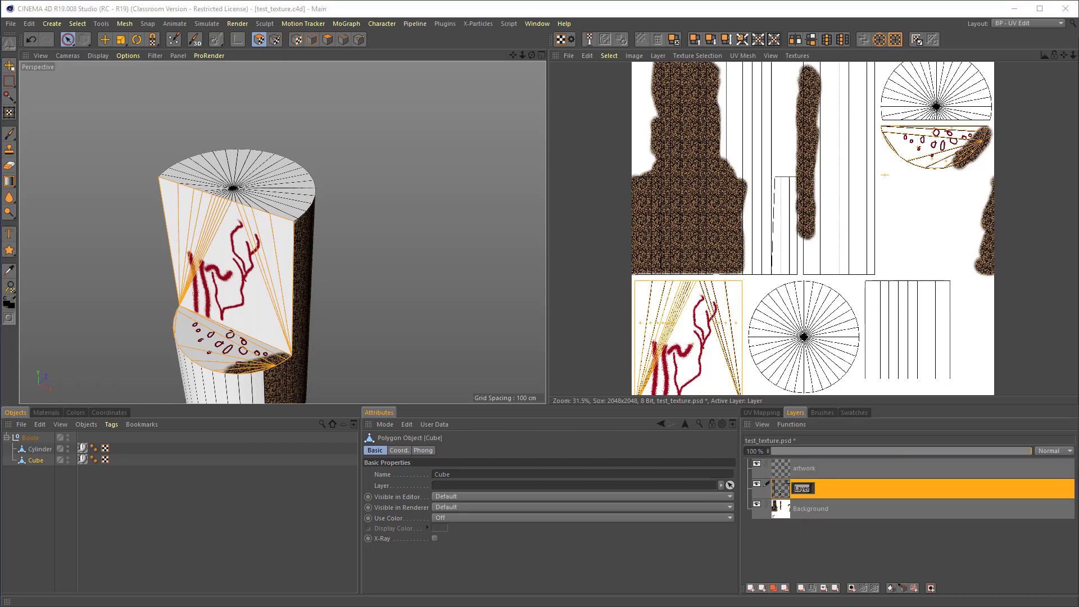
{"action": "type", "text": "p"}
{"action": "key", "text": "Return"}
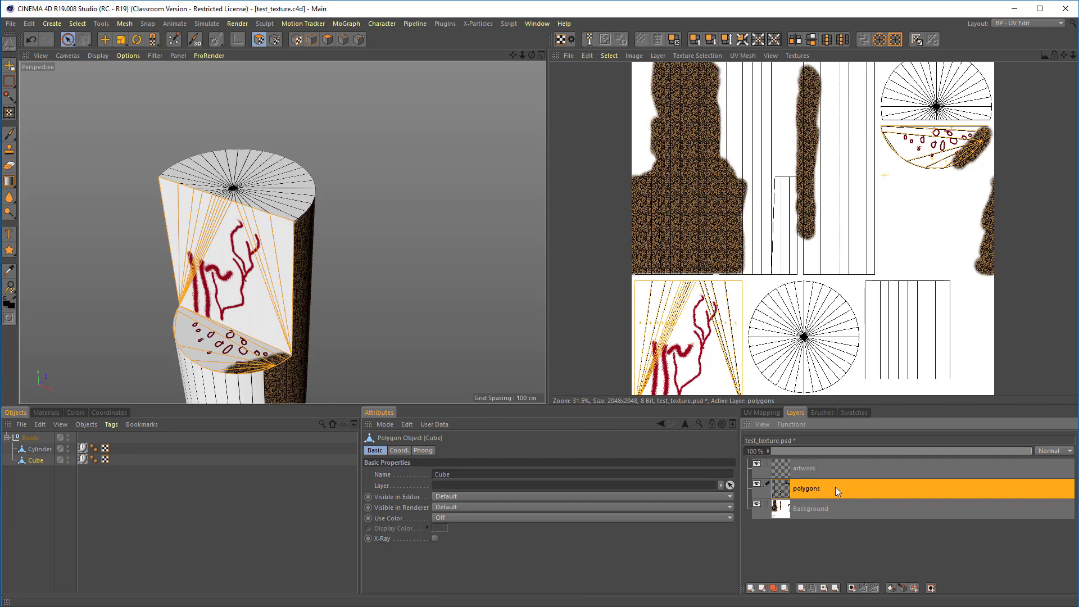
{"action": "left_click", "coordinate": [566, 55]}
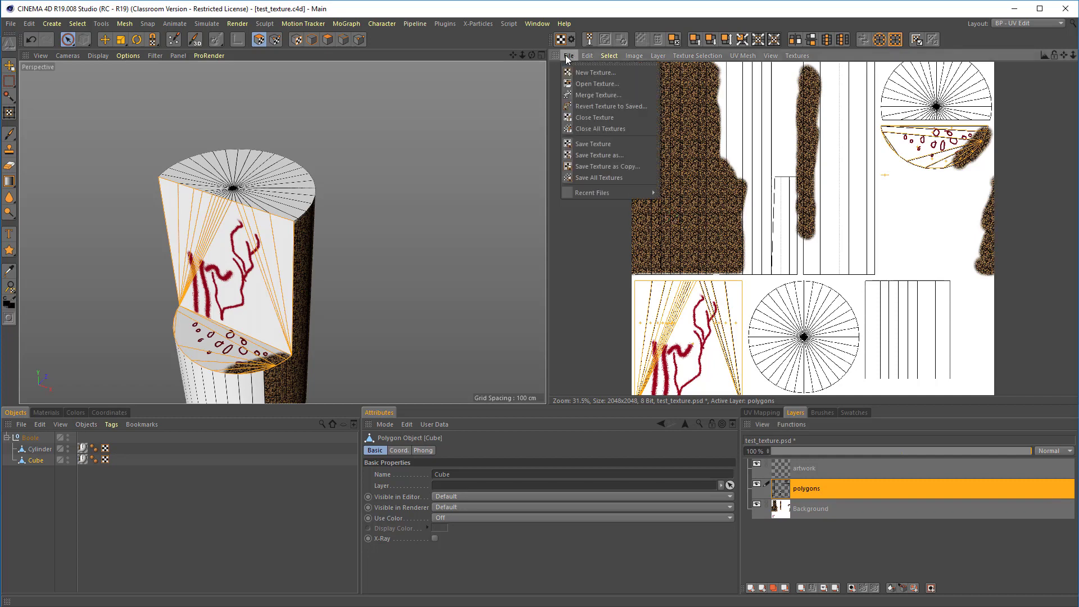
{"action": "left_click", "coordinate": [581, 145]}
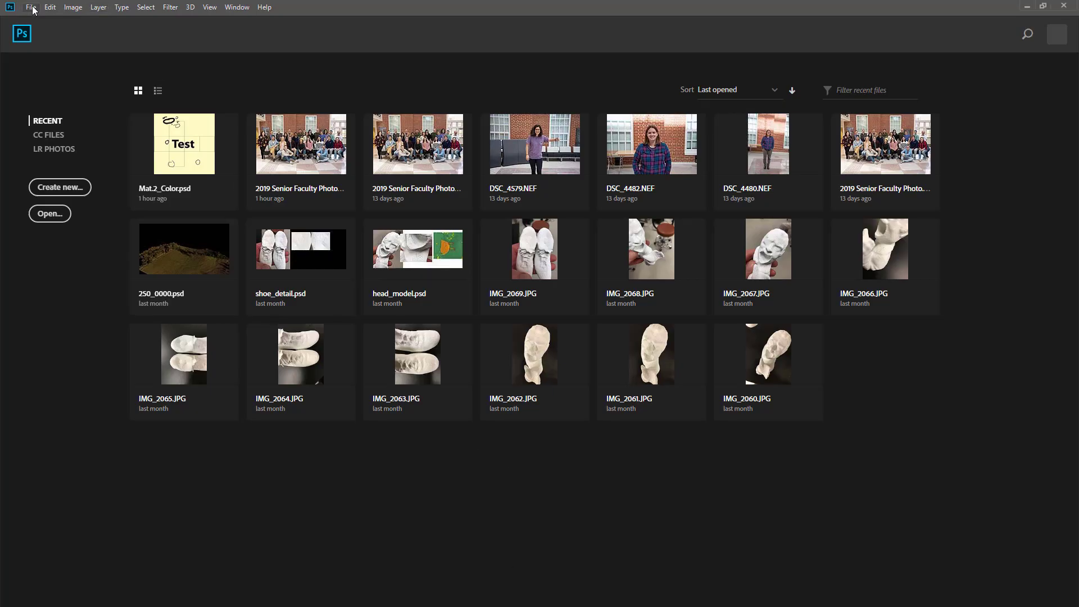
Switch to Photoshop and open test_texture.psd from the test folder in Documents.
{"action": "left_click", "coordinate": [31, 8]}
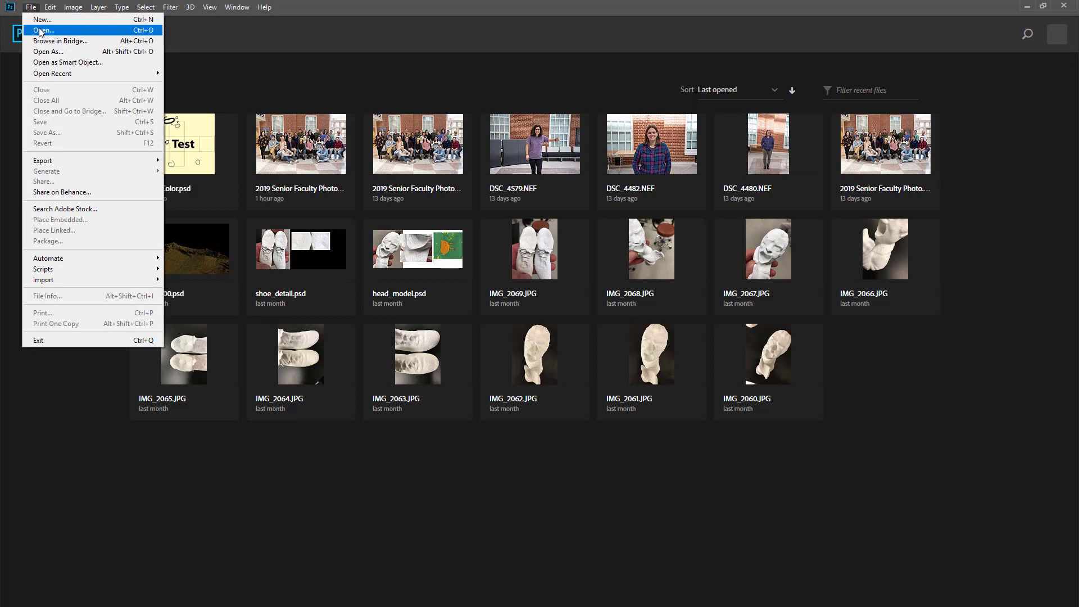
{"action": "left_click", "coordinate": [42, 31]}
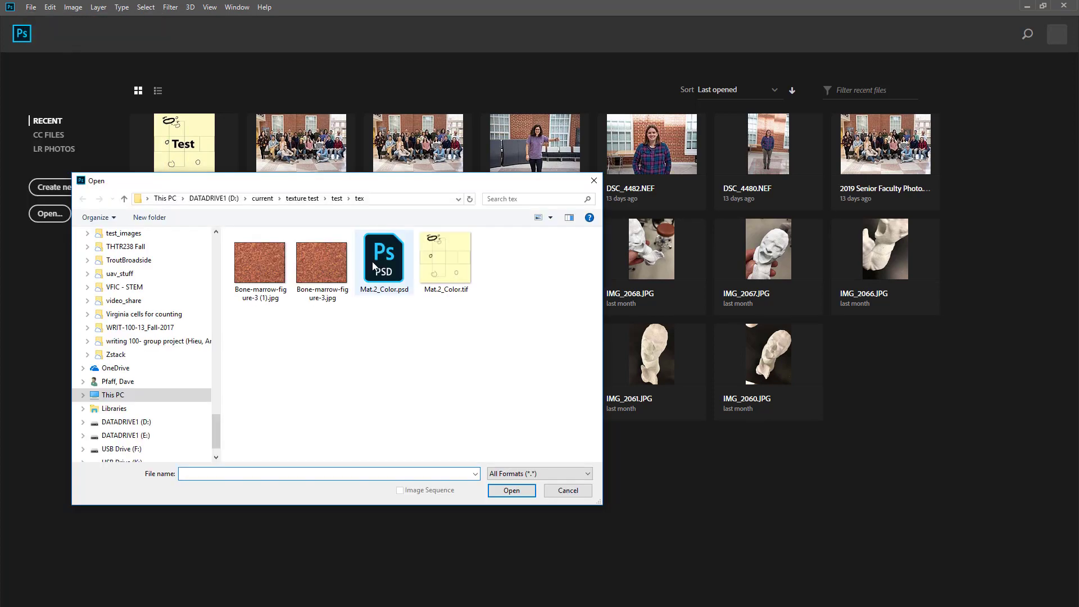
{"action": "scroll", "coordinate": [124, 281], "scroll_direction": "up", "scroll_amount": 2}
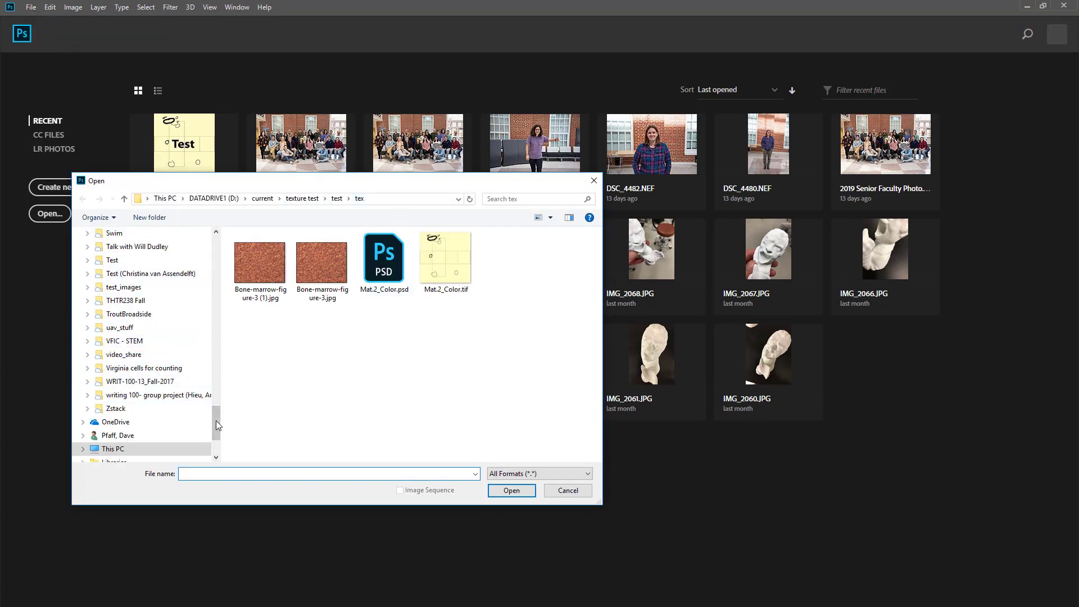
{"action": "left_click_drag", "start_coordinate": [217, 425], "coordinate": [216, 247]}
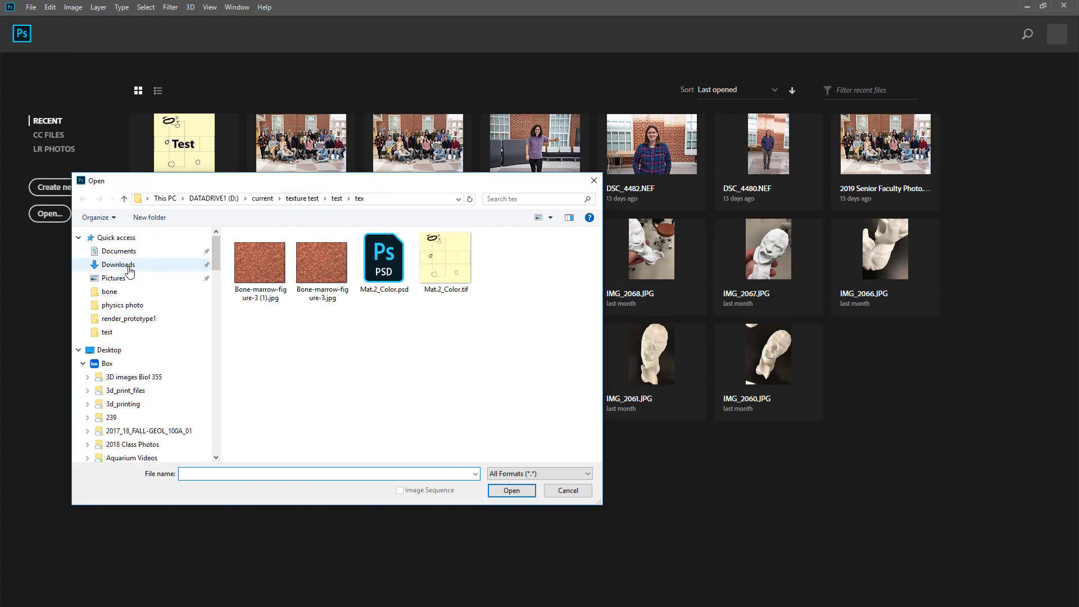
{"action": "left_click", "coordinate": [119, 252]}
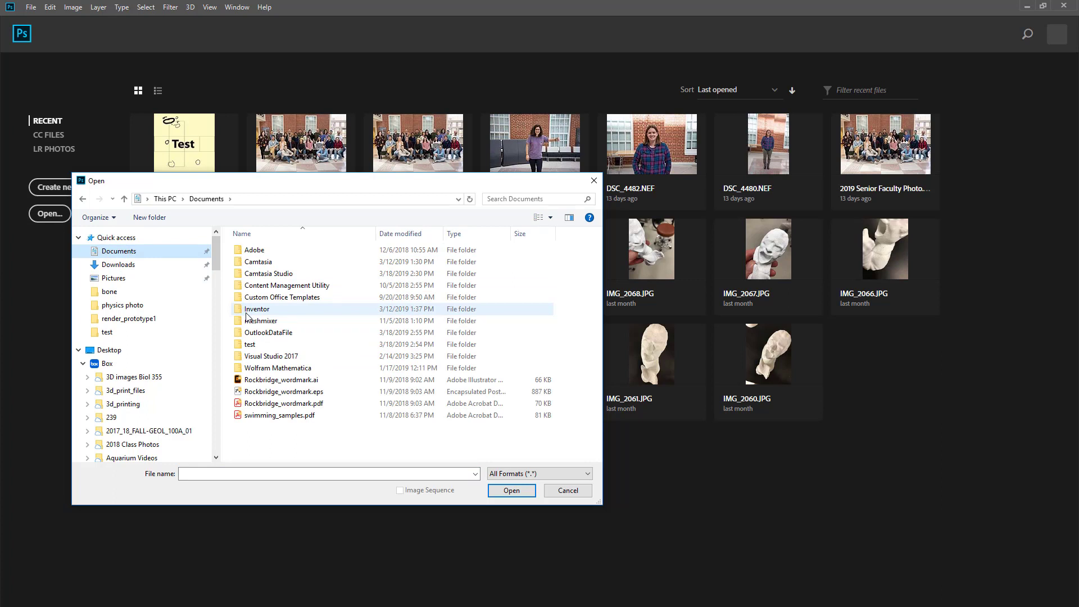
{"action": "double_click", "coordinate": [260, 344]}
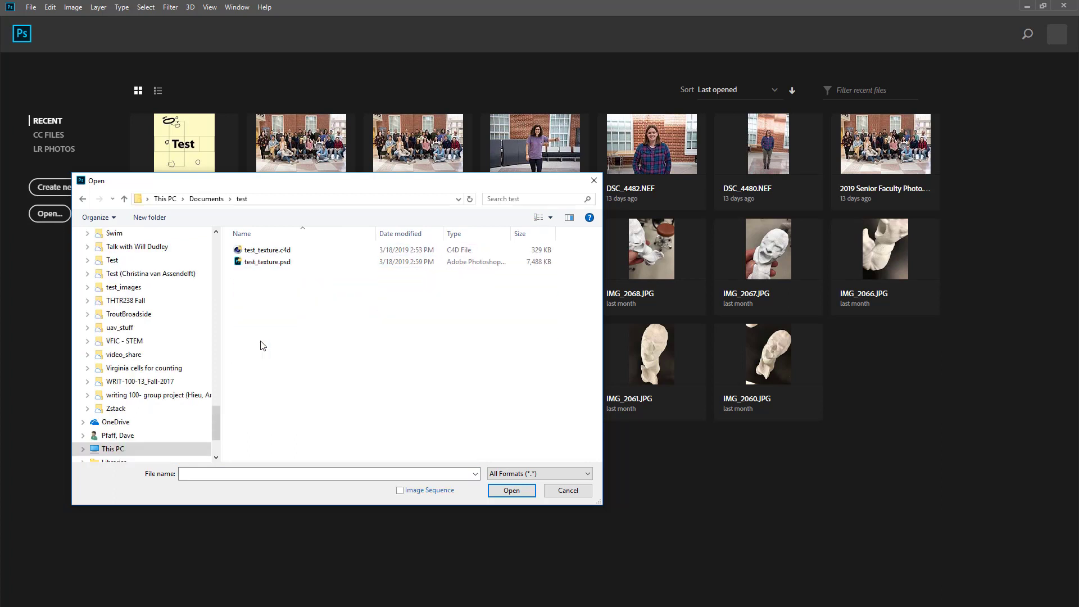
{"action": "left_click", "coordinate": [262, 262]}
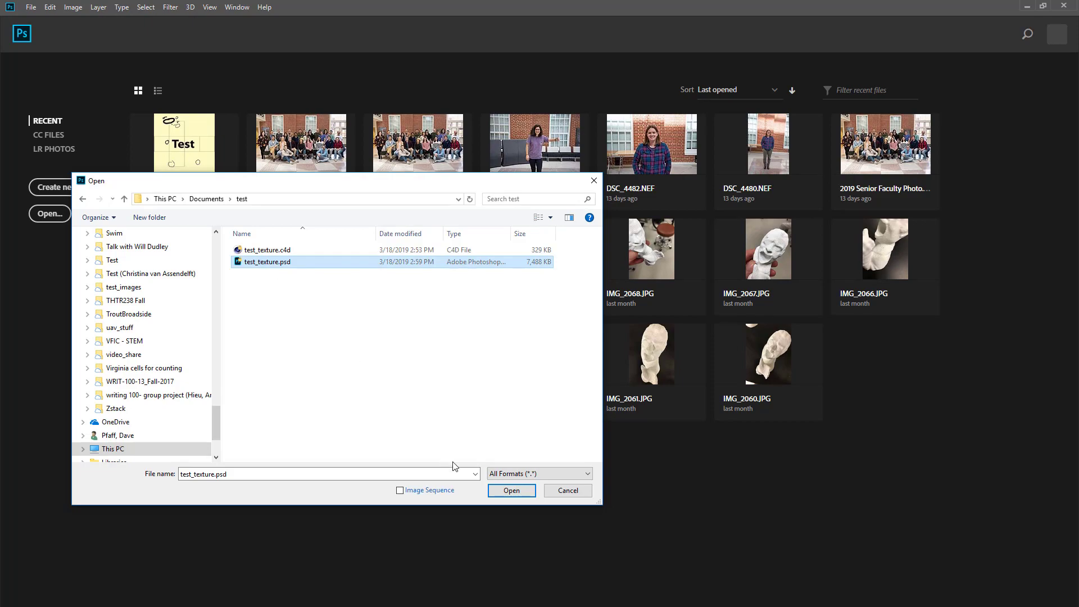
{"action": "left_click", "coordinate": [512, 492]}
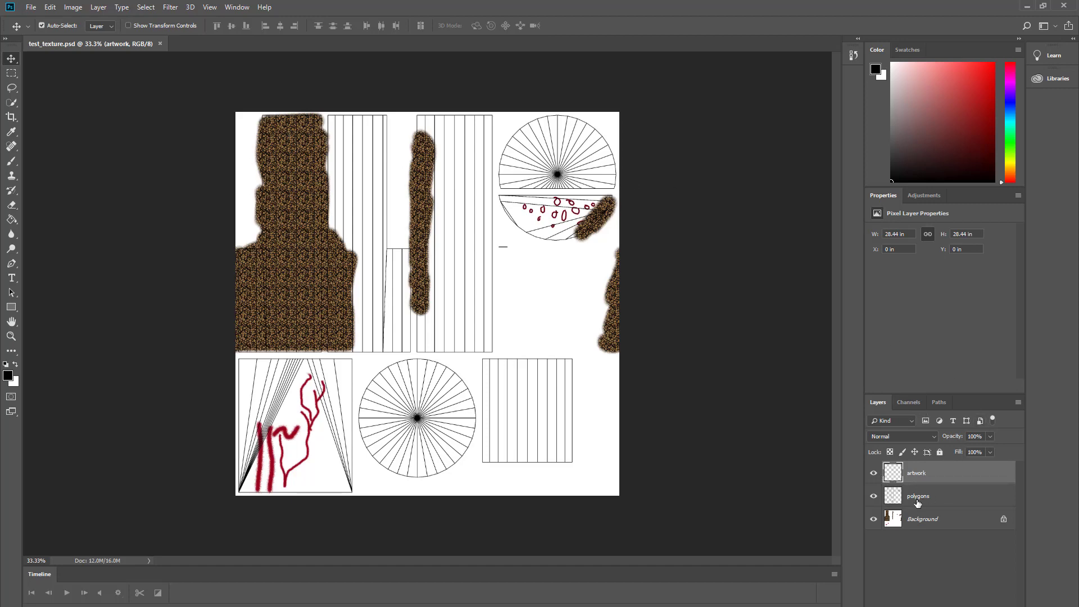
Hide and show the Background and polygons layers in turn to check what each one contains.
{"action": "left_click", "coordinate": [873, 519]}
{"action": "left_click", "coordinate": [873, 519]}
{"action": "left_click", "coordinate": [873, 497]}
{"action": "left_click", "coordinate": [873, 497]}
{"action": "left_click", "coordinate": [874, 497]}
{"action": "left_click", "coordinate": [874, 497]}
{"action": "left_click", "coordinate": [873, 498]}
{"action": "left_click", "coordinate": [873, 498]}
Add the word "Text" in black 400 pt Myriad Pro over the Cylinder's cut-off circular cap in the UV layout.
{"action": "left_click", "coordinate": [12, 278]}
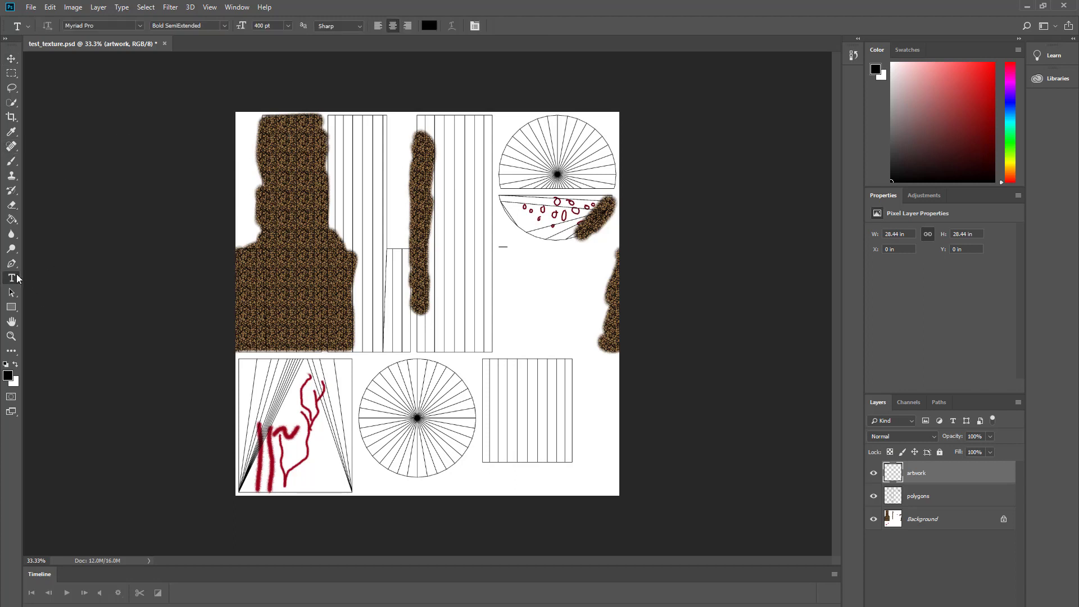
{"action": "left_click", "coordinate": [533, 156]}
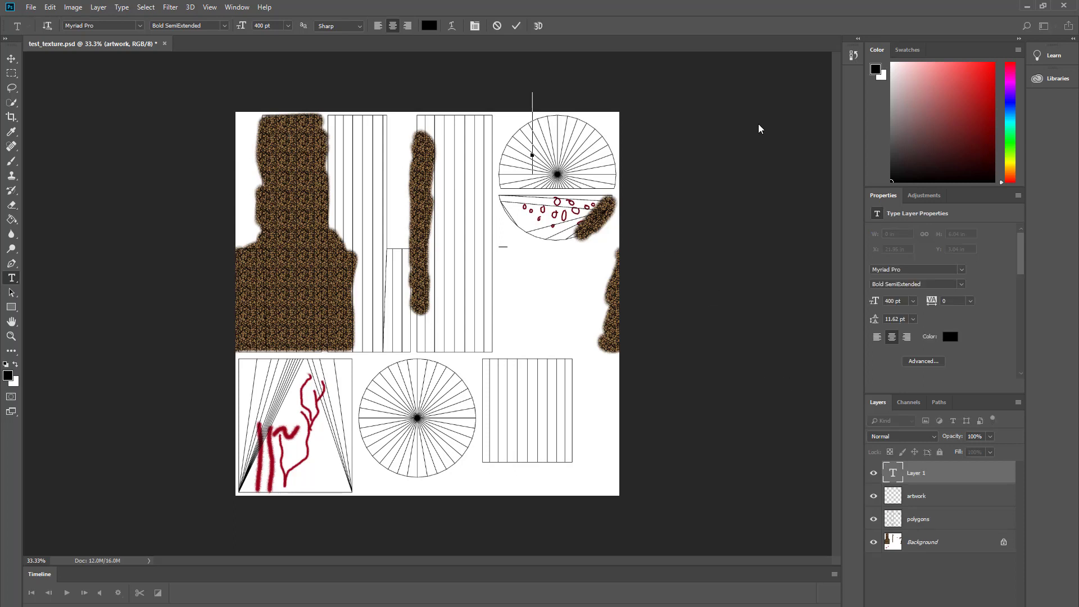
{"action": "type", "text": "Text"}
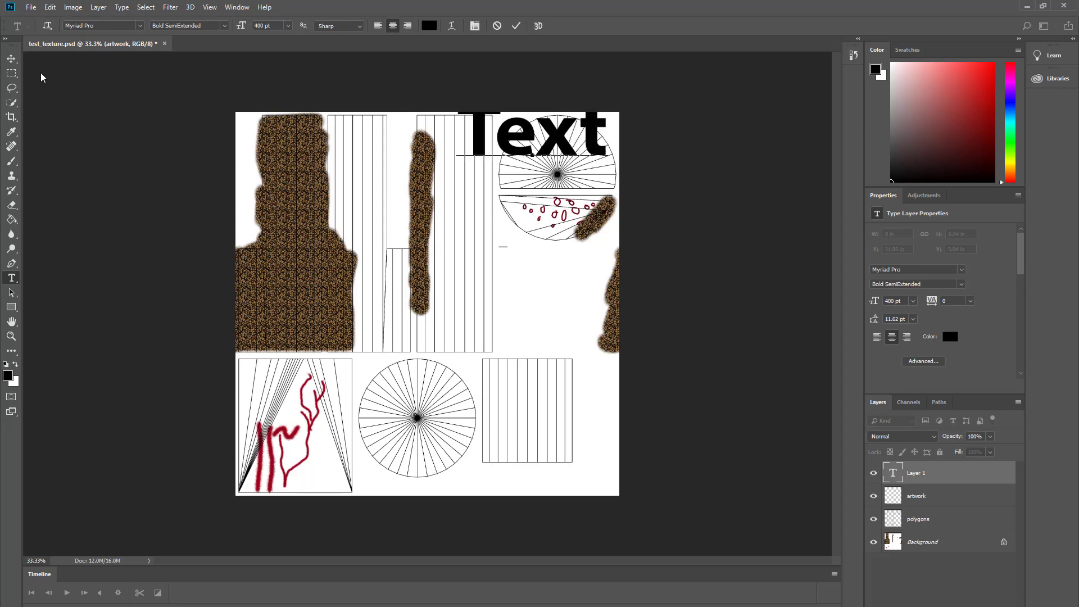
Move the text and scale it down to about 178 pt so it fits inside the cut-off circular cap.
{"action": "left_click", "coordinate": [11, 58]}
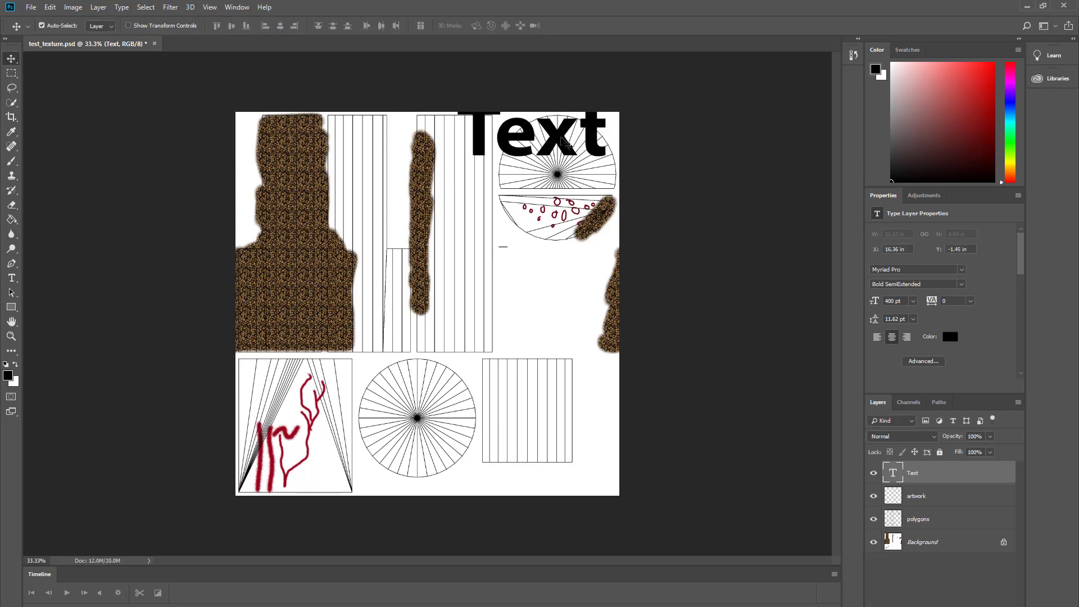
{"action": "left_click_drag", "start_coordinate": [561, 139], "coordinate": [614, 121]}
{"action": "key", "text": "ctrl+t"}
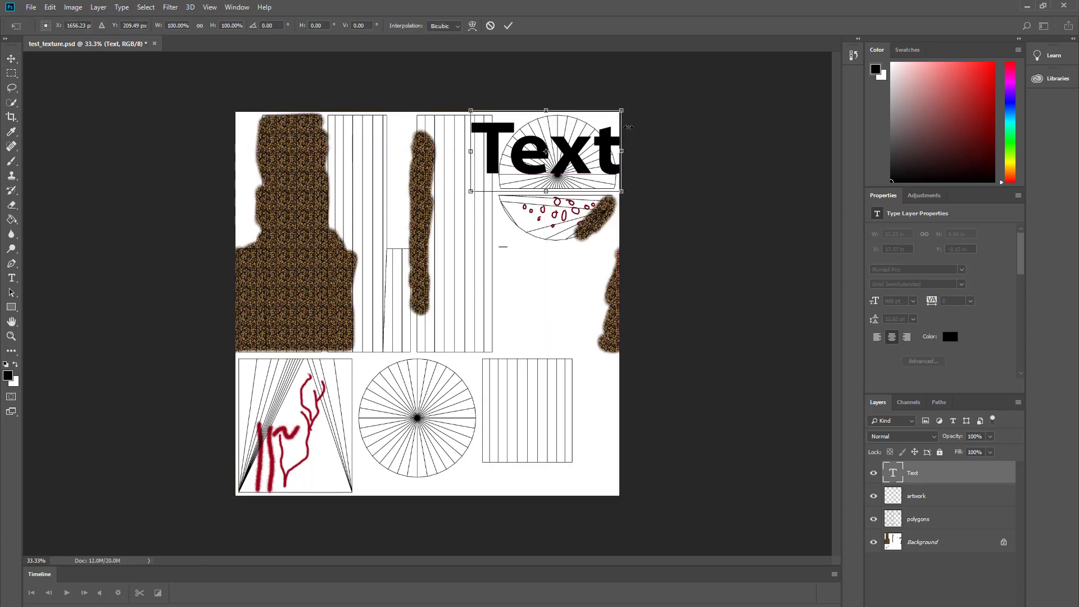
{"action": "left_click_drag", "start_coordinate": [623, 110], "coordinate": [572, 154]}
{"action": "key", "text": "Return"}
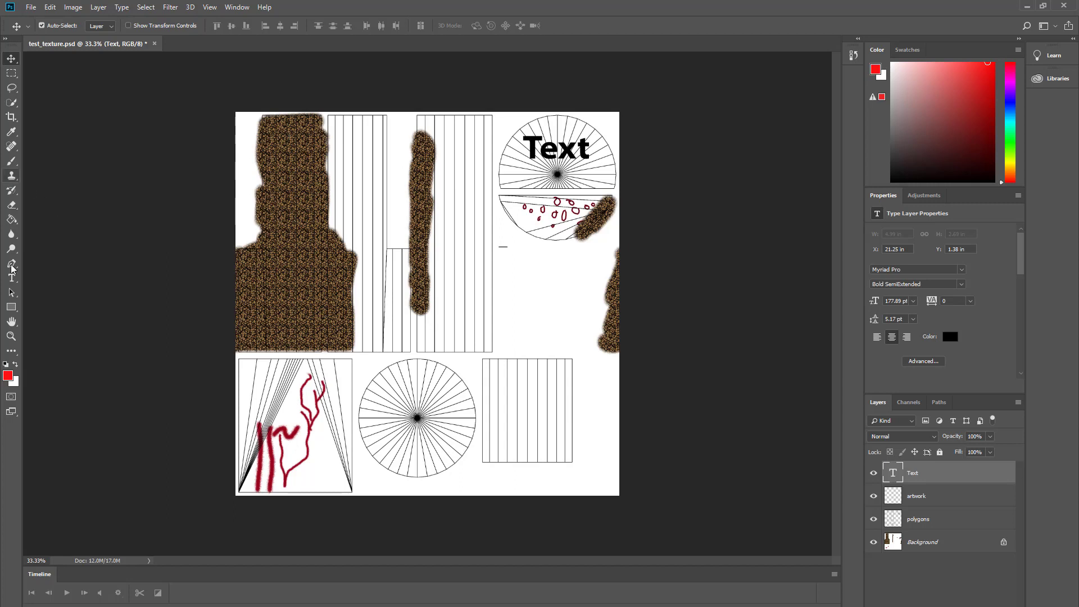
Merge the Text layer with the artwork layer.
{"action": "left_click", "coordinate": [11, 336]}
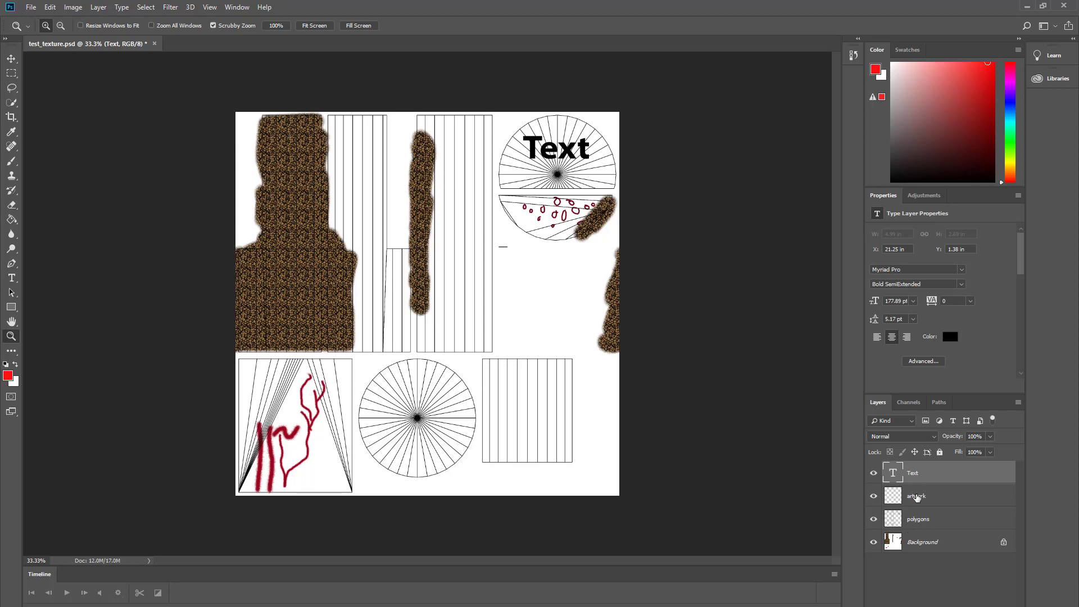
{"action": "left_click", "coordinate": [916, 497], "text": "shift"}
{"action": "right_click", "coordinate": [917, 497]}
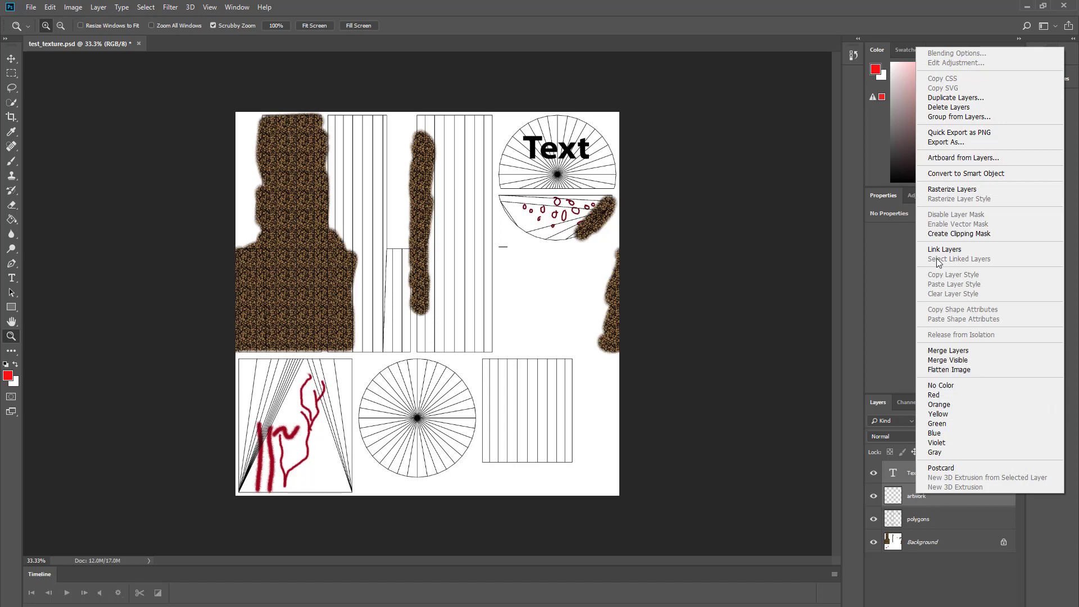
{"action": "left_click", "coordinate": [944, 351]}
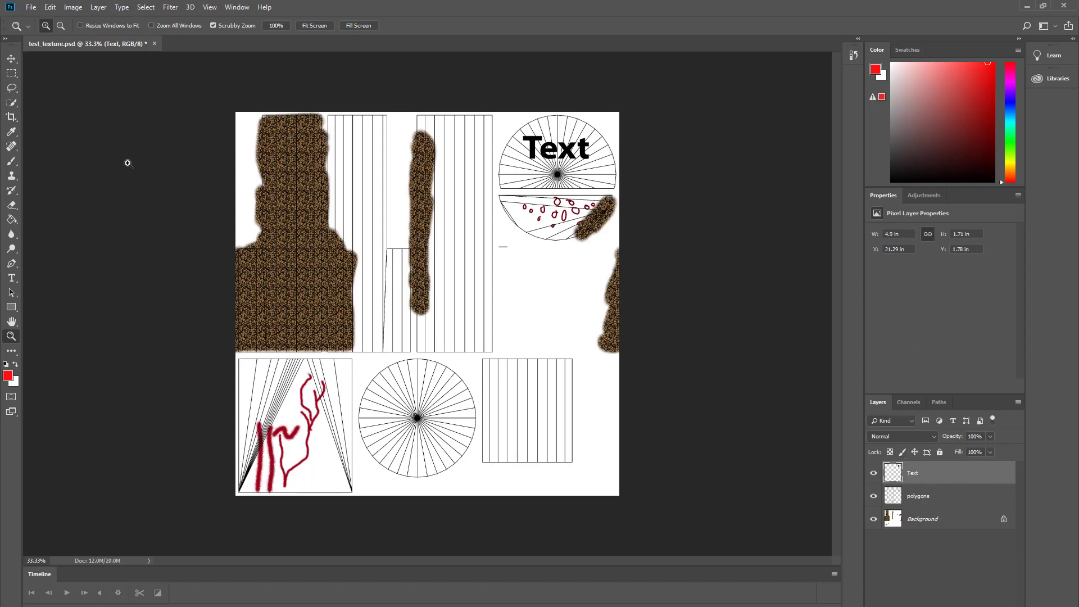
Save the edited test_texture.psd and close the document.
{"action": "left_click", "coordinate": [31, 7]}
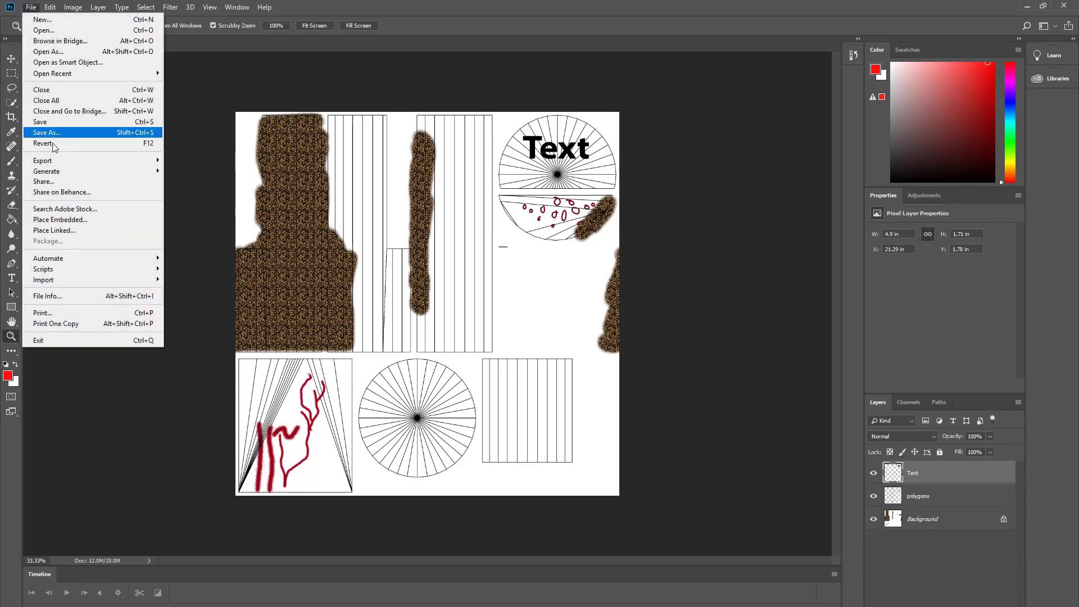
{"action": "left_click", "coordinate": [50, 122]}
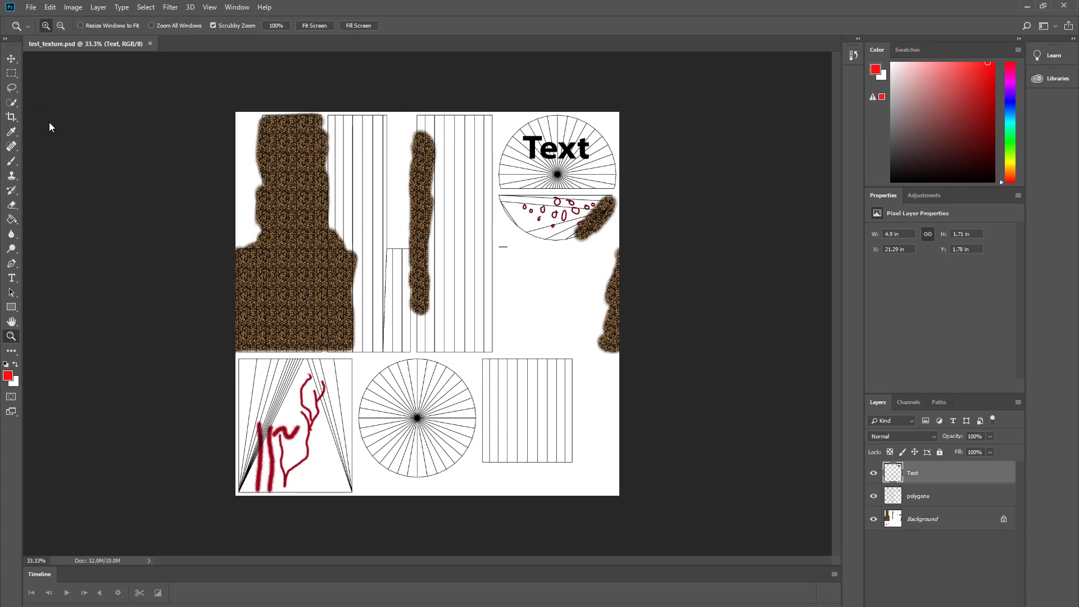
{"action": "left_click", "coordinate": [149, 43]}
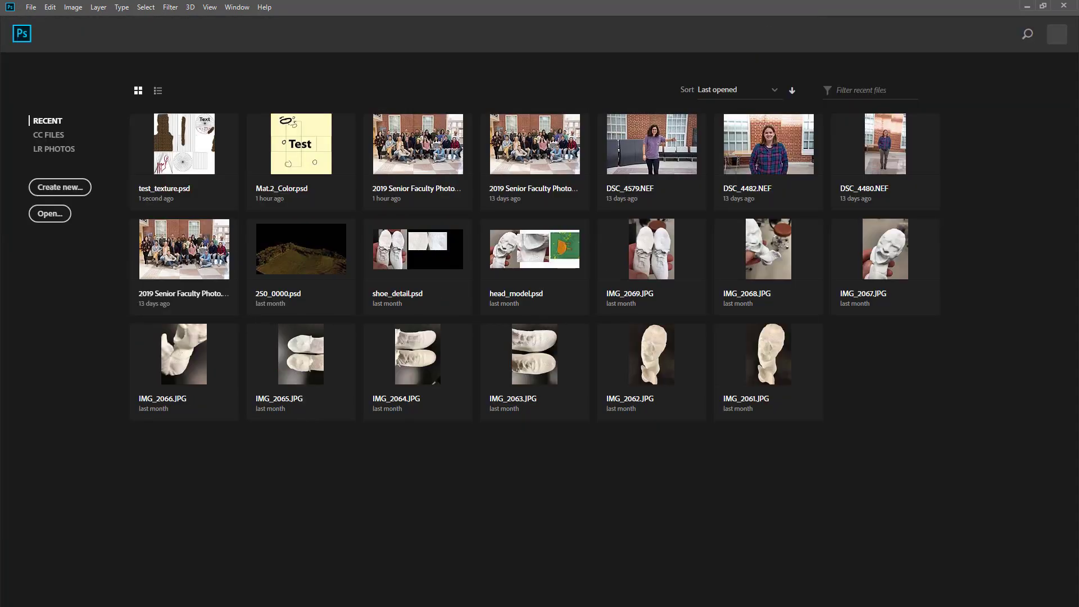
Switch to Cinema 4D and reload the saved test_texture.psd in the Mat material's Color channel, accepting the revert.
{"action": "key", "text": "alt+Tab"}
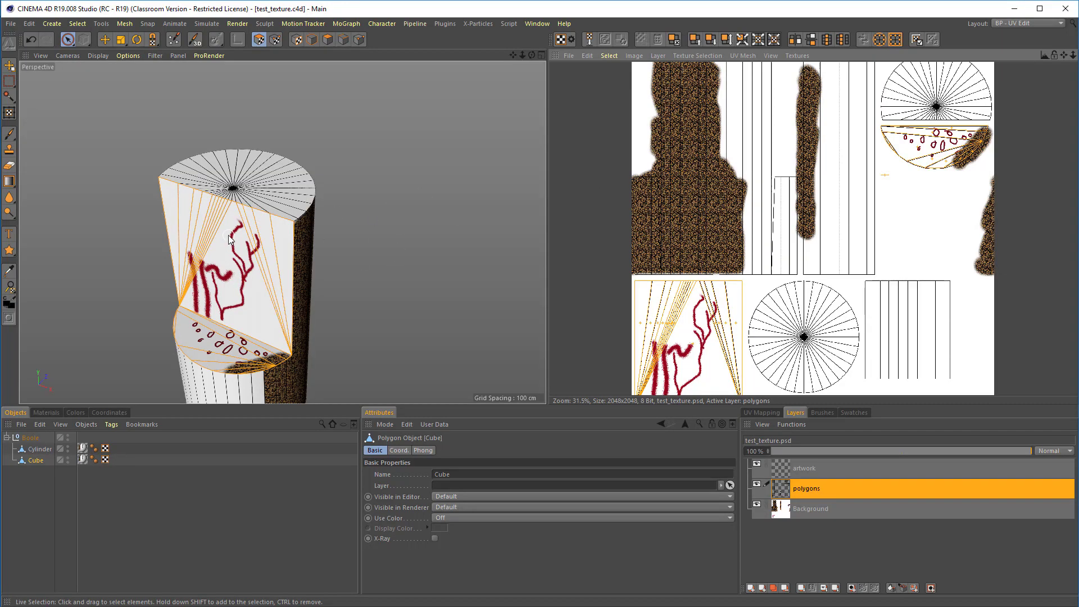
{"action": "left_click", "coordinate": [46, 414]}
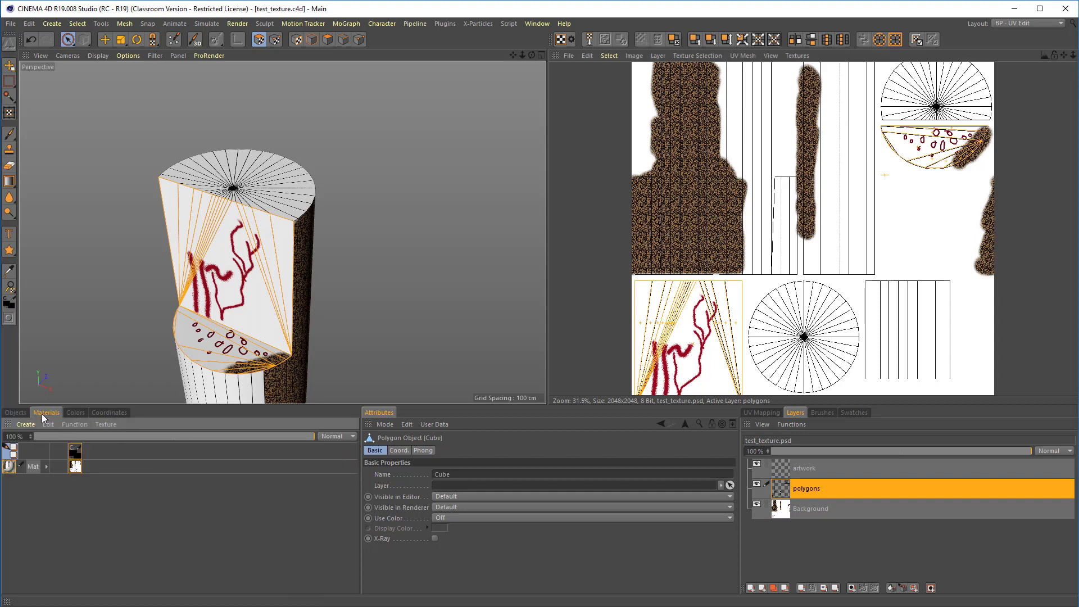
{"action": "left_click", "coordinate": [32, 467]}
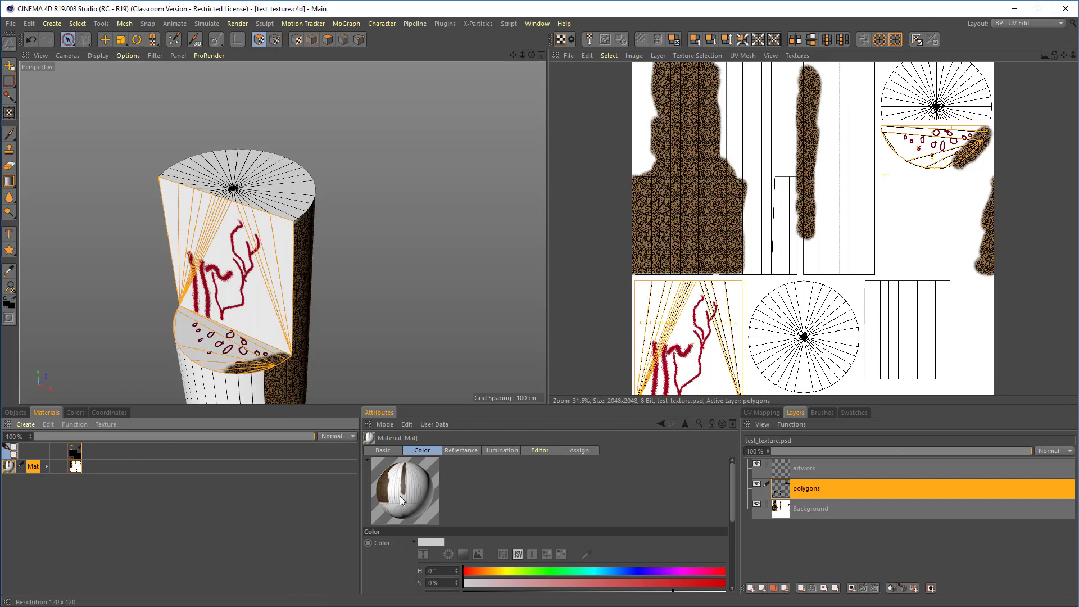
{"action": "scroll", "coordinate": [517, 491], "scroll_direction": "down", "scroll_amount": 3}
{"action": "scroll", "coordinate": [517, 491], "scroll_direction": "up", "scroll_amount": 3}
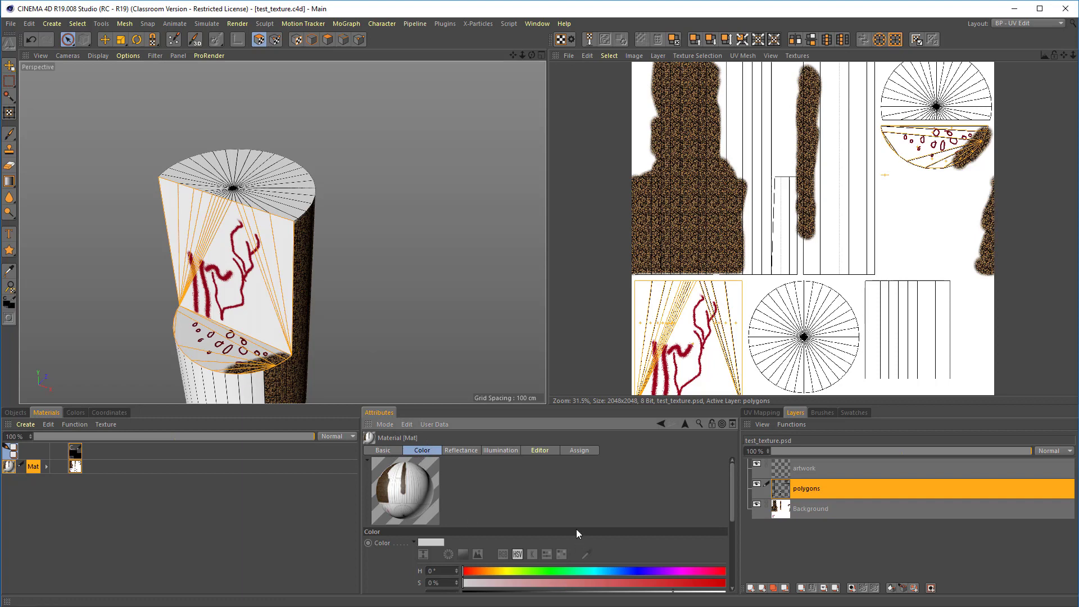
{"action": "scroll", "coordinate": [577, 533], "scroll_direction": "down", "scroll_amount": 5}
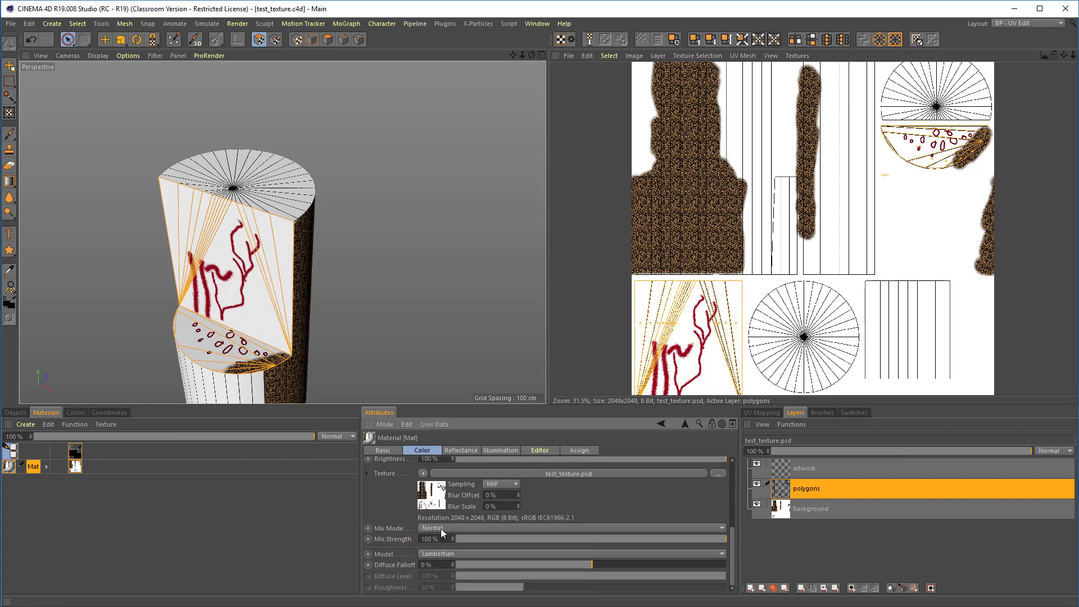
{"action": "scroll", "coordinate": [443, 505], "scroll_direction": "up", "scroll_amount": 2}
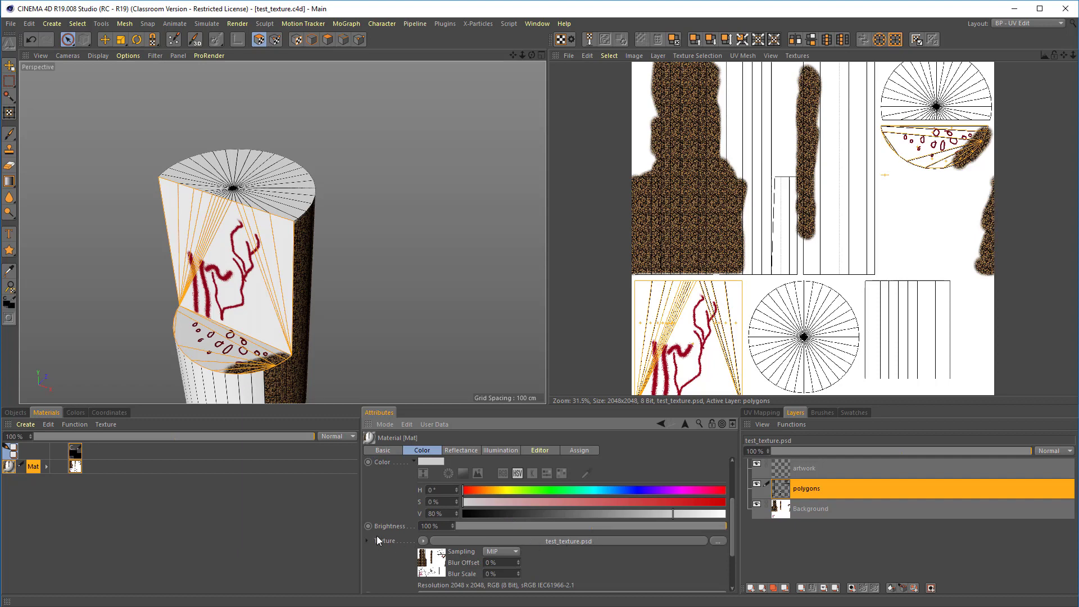
{"action": "left_click", "coordinate": [423, 542]}
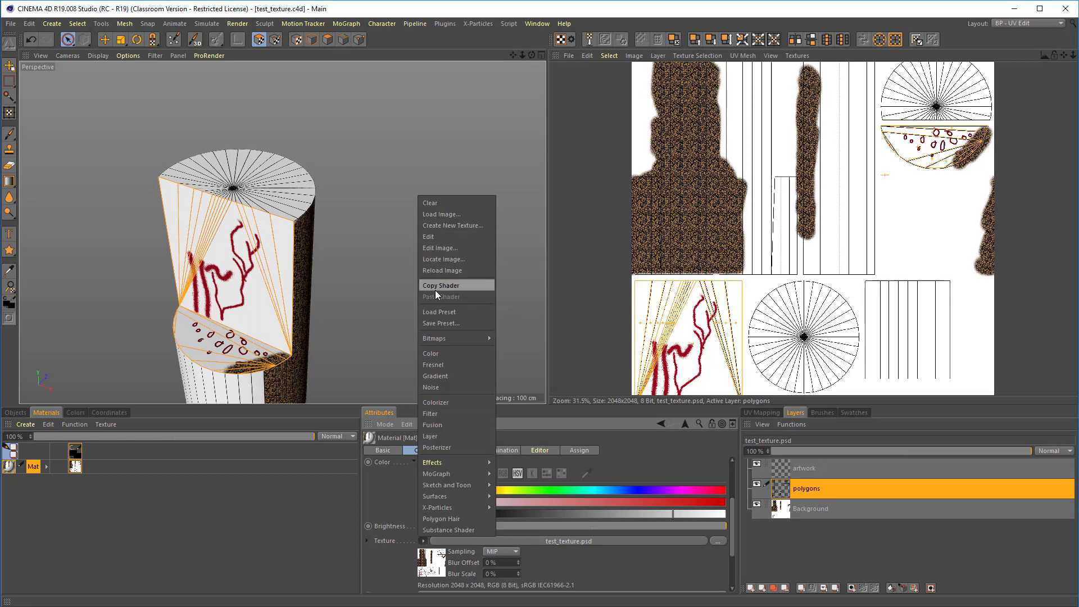
{"action": "mouse_move", "coordinate": [435, 339]}
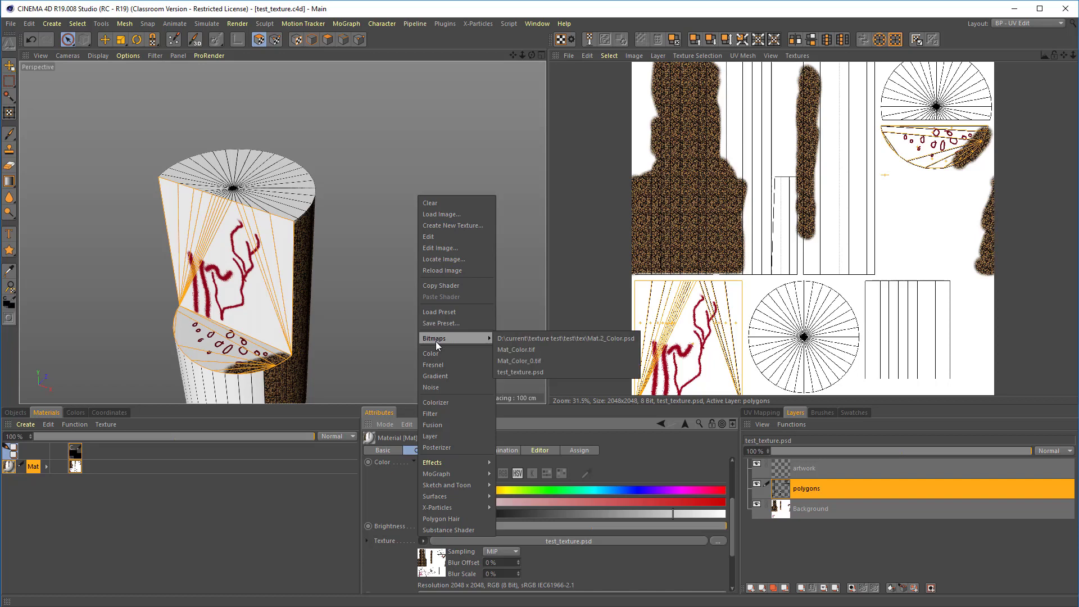
{"action": "left_click", "coordinate": [442, 272]}
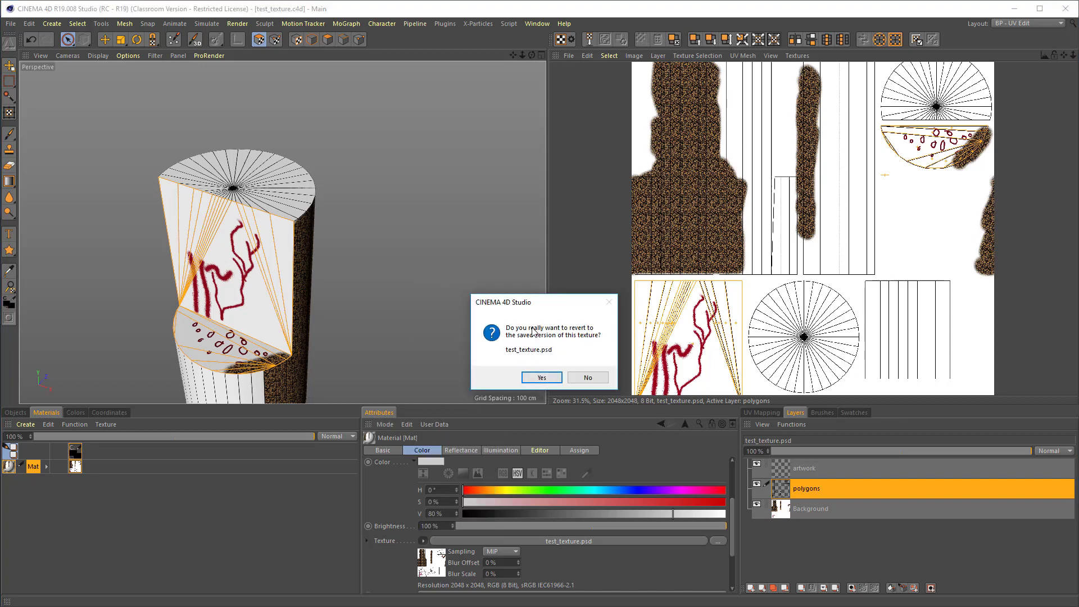
{"action": "left_click", "coordinate": [534, 379]}
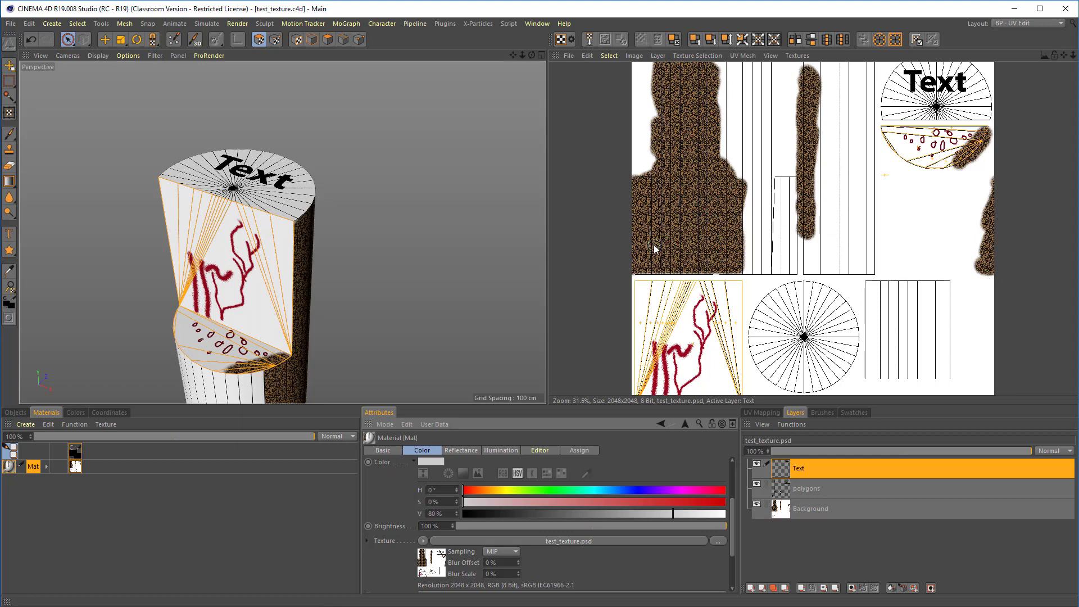
Switch to the Standard layout and examine the reloaded texture on the model from a higher angle.
{"action": "left_click", "coordinate": [1016, 23]}
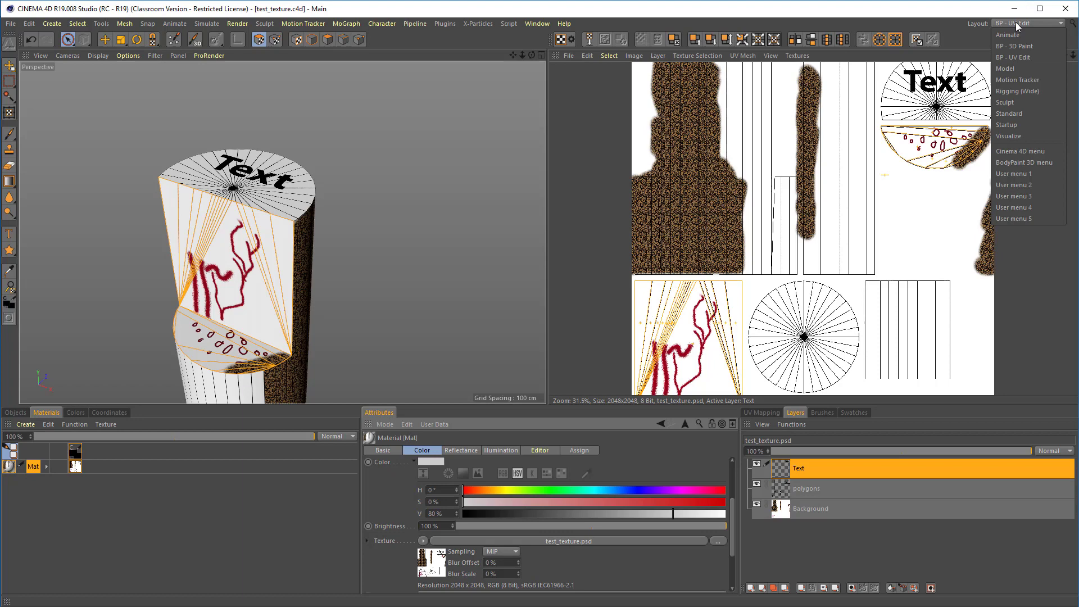
{"action": "left_click", "coordinate": [1010, 116]}
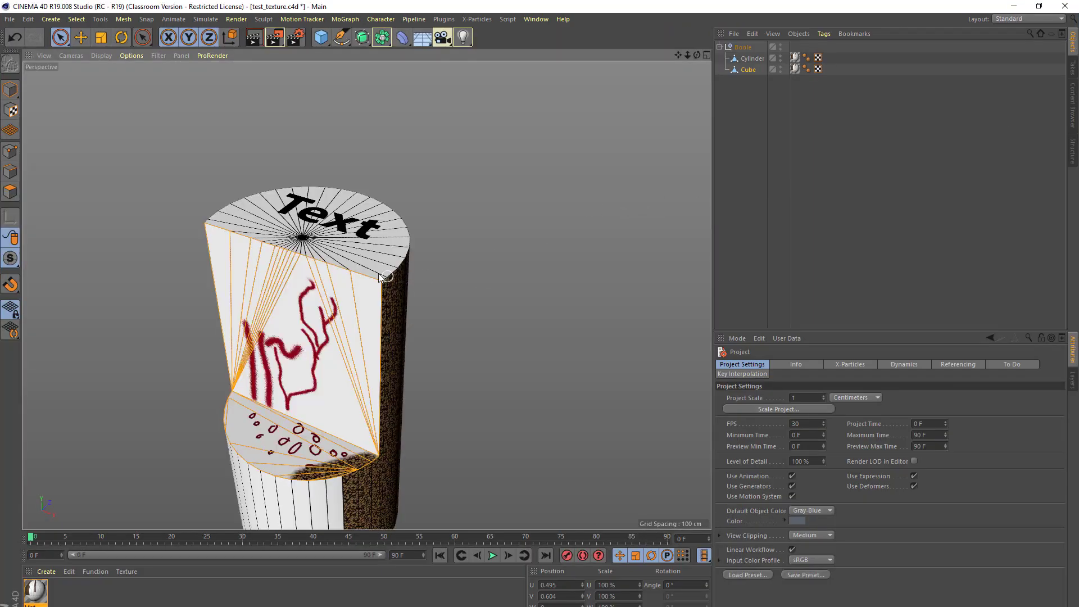
{"action": "left_click_drag", "start_coordinate": [331, 262], "coordinate": [444, 100], "text": "alt"}
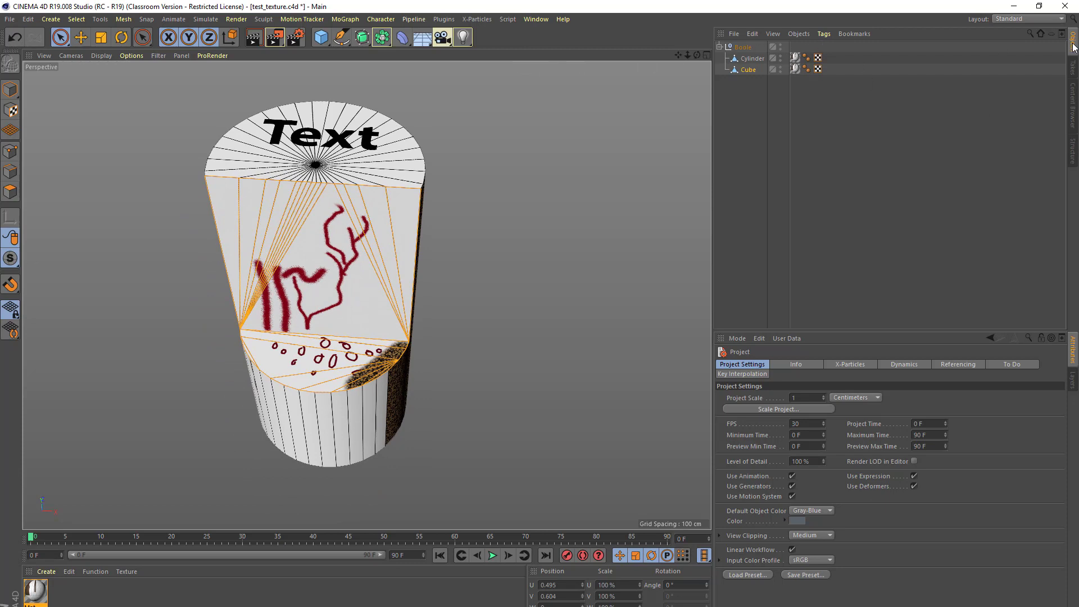
Return to the BP - UV Edit layout and hide the texture's polygons layer.
{"action": "left_click", "coordinate": [1041, 20]}
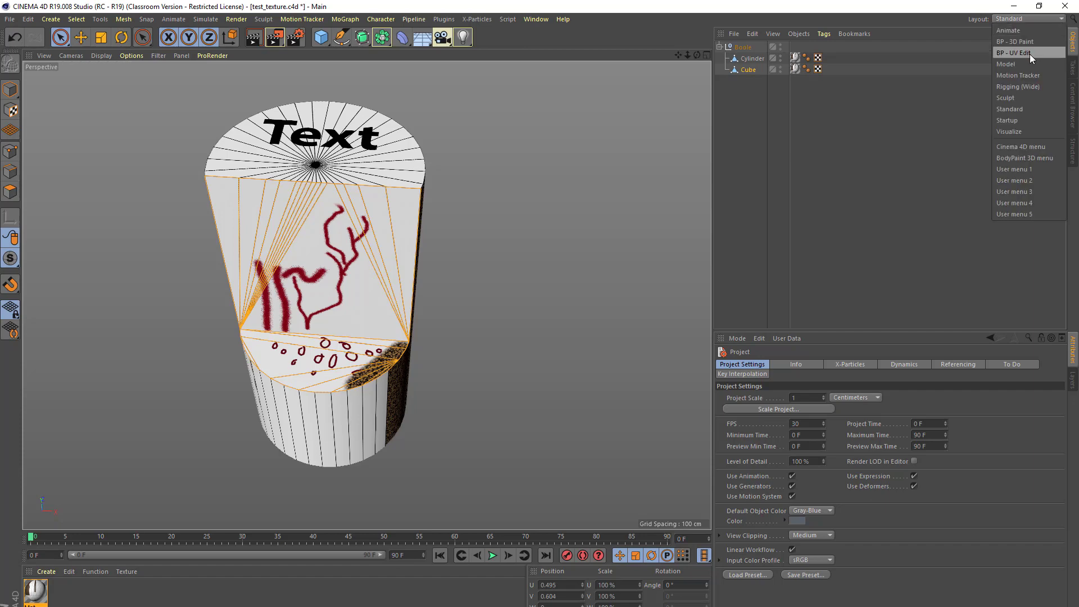
{"action": "left_click", "coordinate": [1029, 53]}
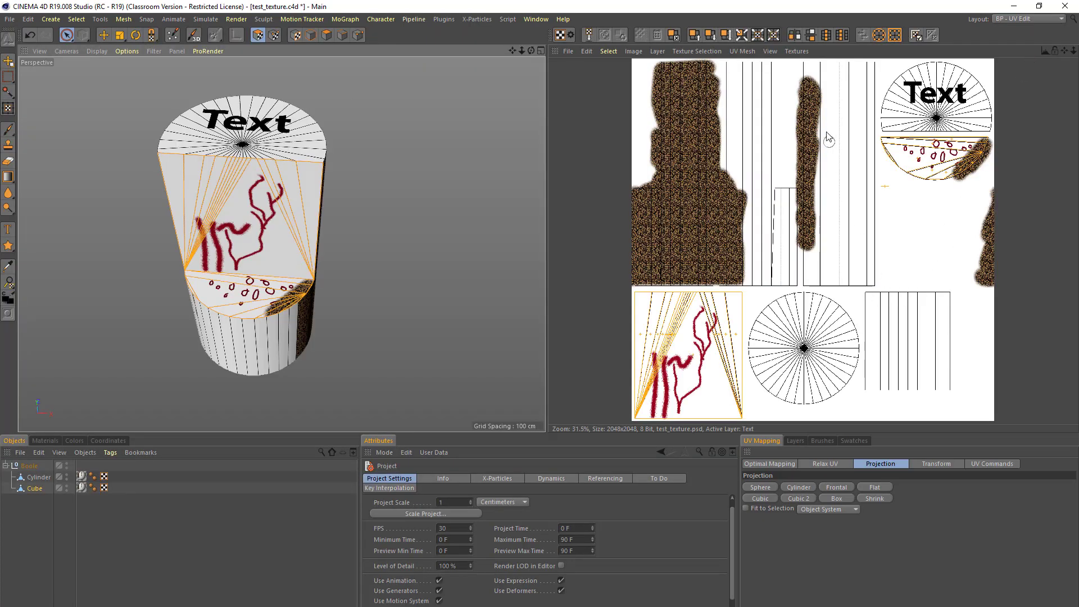
{"action": "left_click", "coordinate": [795, 441]}
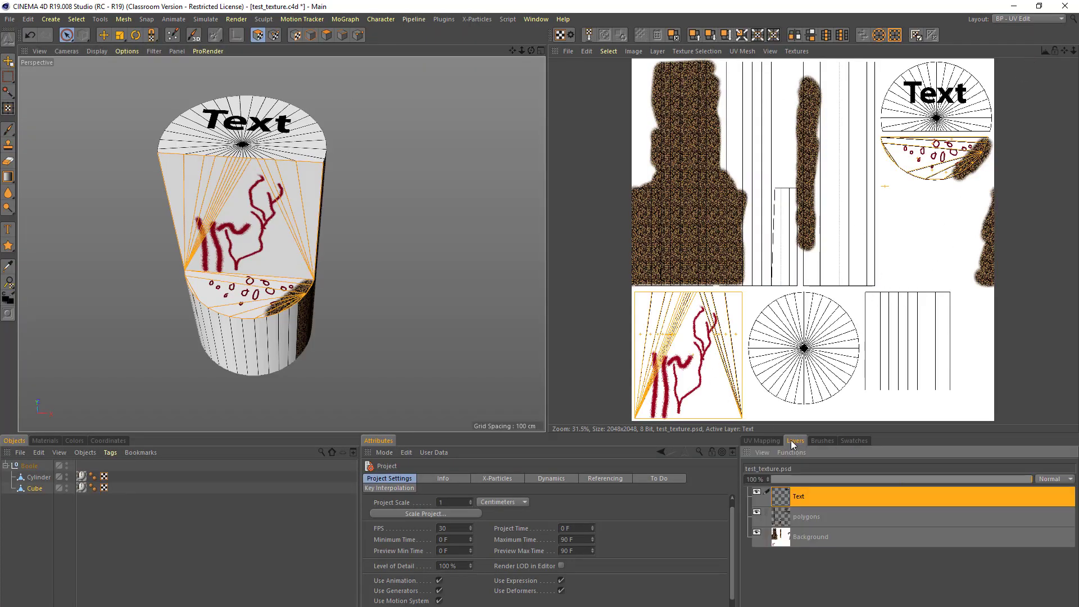
{"action": "left_click", "coordinate": [756, 513]}
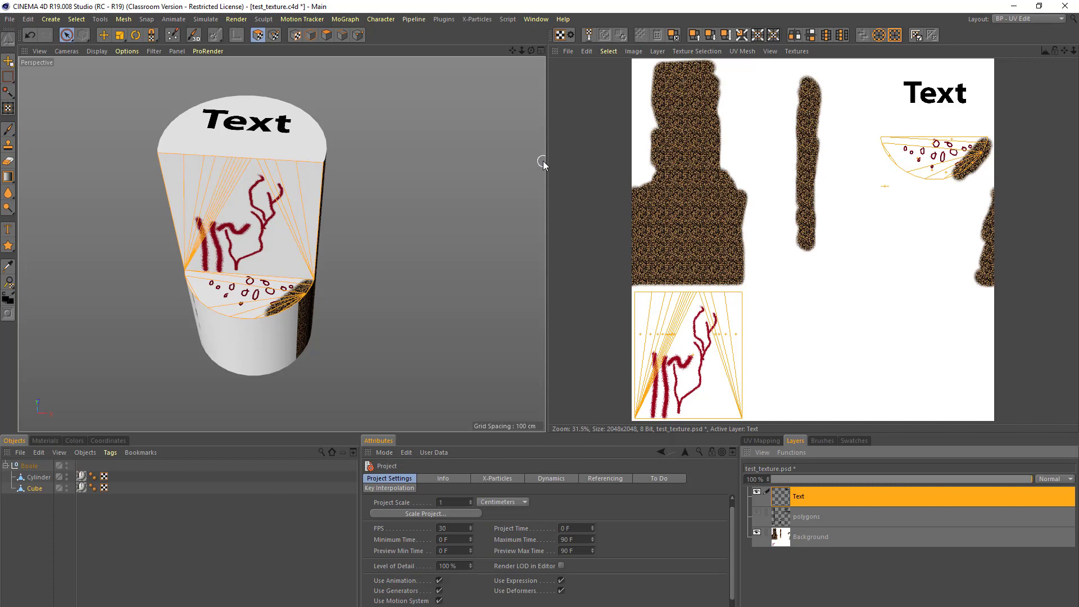
Switch to the Standard layout, deselect all objects and activate Model mode.
{"action": "left_click", "coordinate": [1049, 21]}
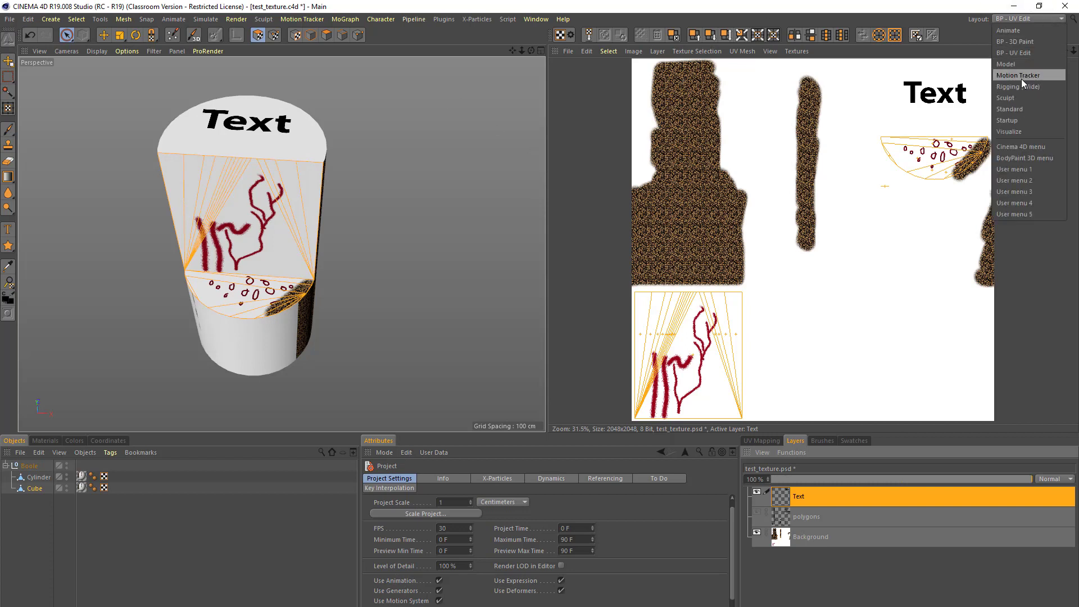
{"action": "left_click", "coordinate": [1021, 110]}
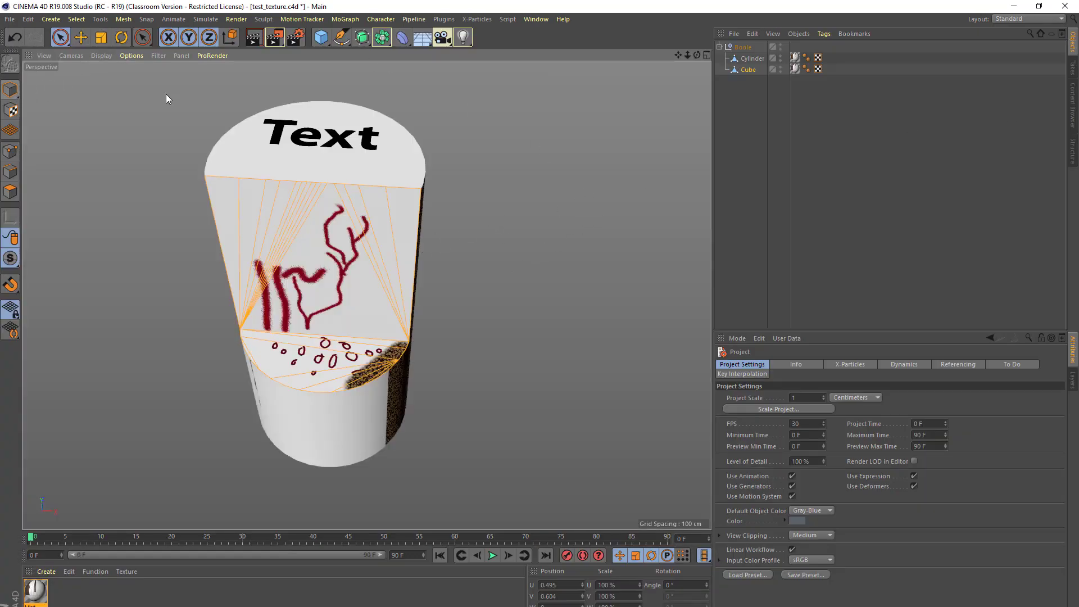
{"action": "left_click", "coordinate": [760, 111]}
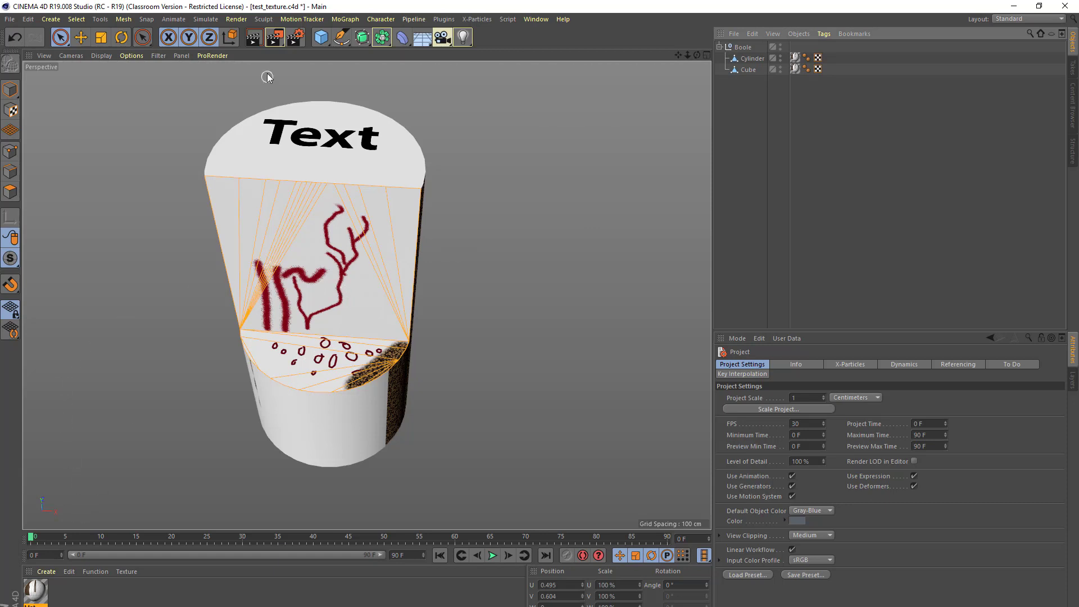
{"action": "left_click", "coordinate": [11, 90]}
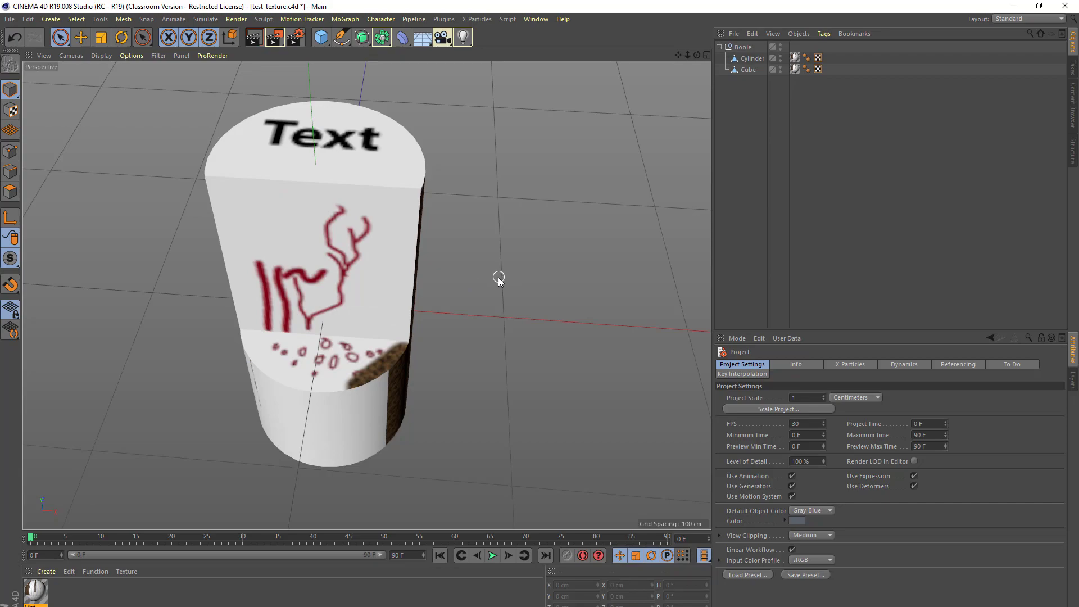
Set the Mat material's editor texture preview size to 2048x2048 (16 MB).
{"action": "mouse_move", "coordinate": [472, 268]}
{"action": "left_mouse_down", "text": "alt"}
{"action": "mouse_move", "coordinate": [530, 234]}
{"action": "mouse_move", "coordinate": [487, 217]}
{"action": "mouse_move", "coordinate": [407, 295]}
{"action": "mouse_move", "coordinate": [400, 345]}
{"action": "mouse_move", "coordinate": [474, 217]}
{"action": "mouse_move", "coordinate": [599, 210]}
{"action": "mouse_move", "coordinate": [651, 180]}
{"action": "mouse_move", "coordinate": [434, 277]}
{"action": "mouse_move", "coordinate": [404, 227]}
{"action": "mouse_move", "coordinate": [266, 234]}
{"action": "mouse_move", "coordinate": [419, 223]}
{"action": "mouse_move", "coordinate": [461, 247]}
{"action": "mouse_move", "coordinate": [461, 260]}
{"action": "left_mouse_up", "text": "alt"}
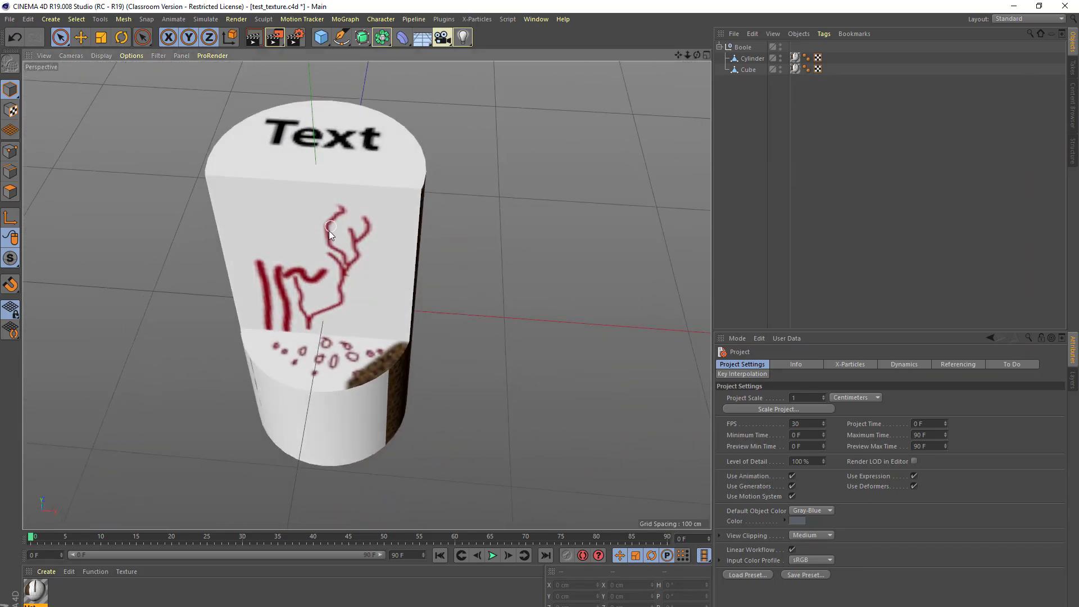
{"action": "scroll", "coordinate": [319, 282], "scroll_direction": "up", "scroll_amount": 3}
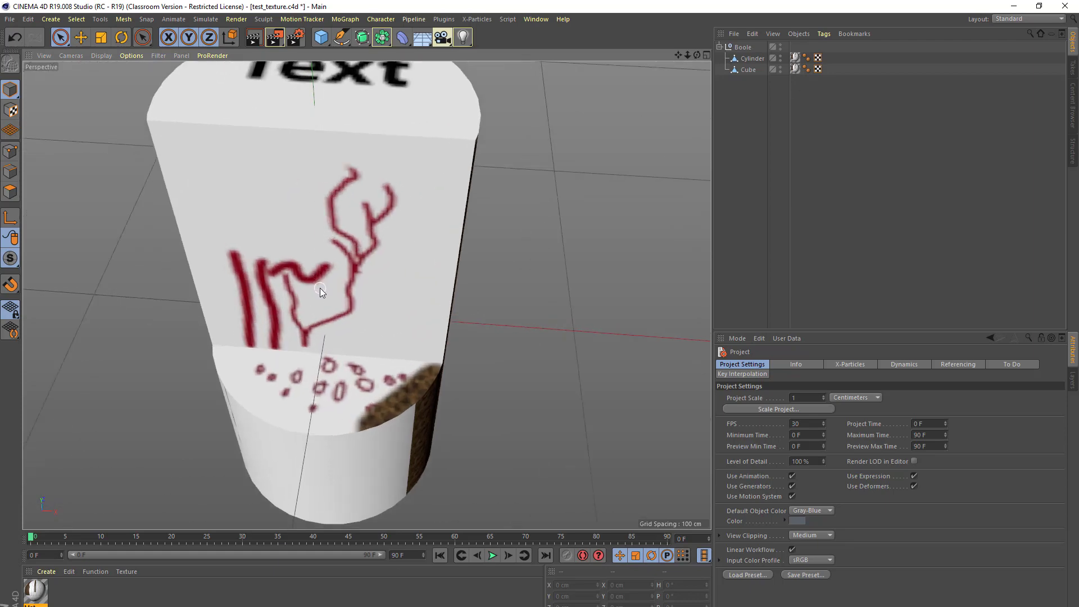
{"action": "scroll", "coordinate": [320, 288], "scroll_direction": "up", "scroll_amount": 3}
{"action": "scroll", "coordinate": [319, 288], "scroll_direction": "down", "scroll_amount": 2}
{"action": "scroll", "coordinate": [319, 287], "scroll_direction": "up", "scroll_amount": 3}
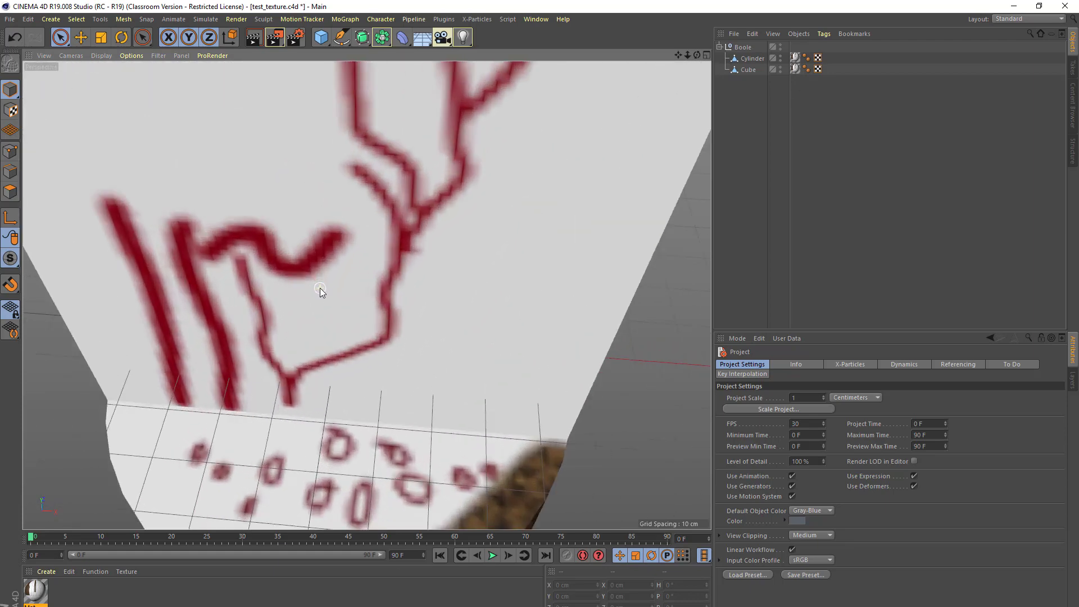
{"action": "scroll", "coordinate": [319, 288], "scroll_direction": "down", "scroll_amount": 3}
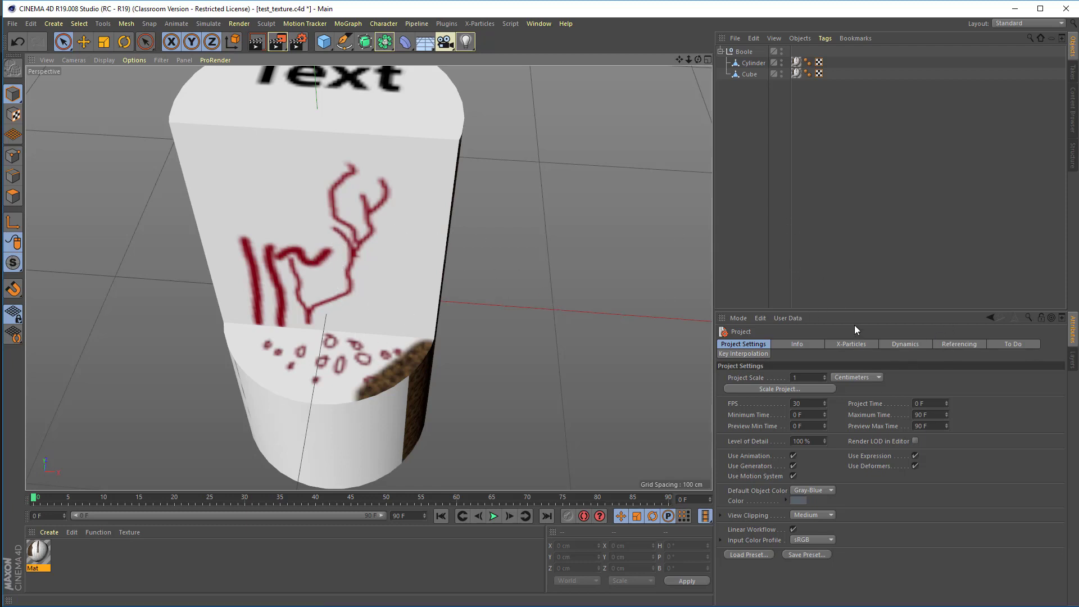
{"action": "left_click", "coordinate": [37, 554]}
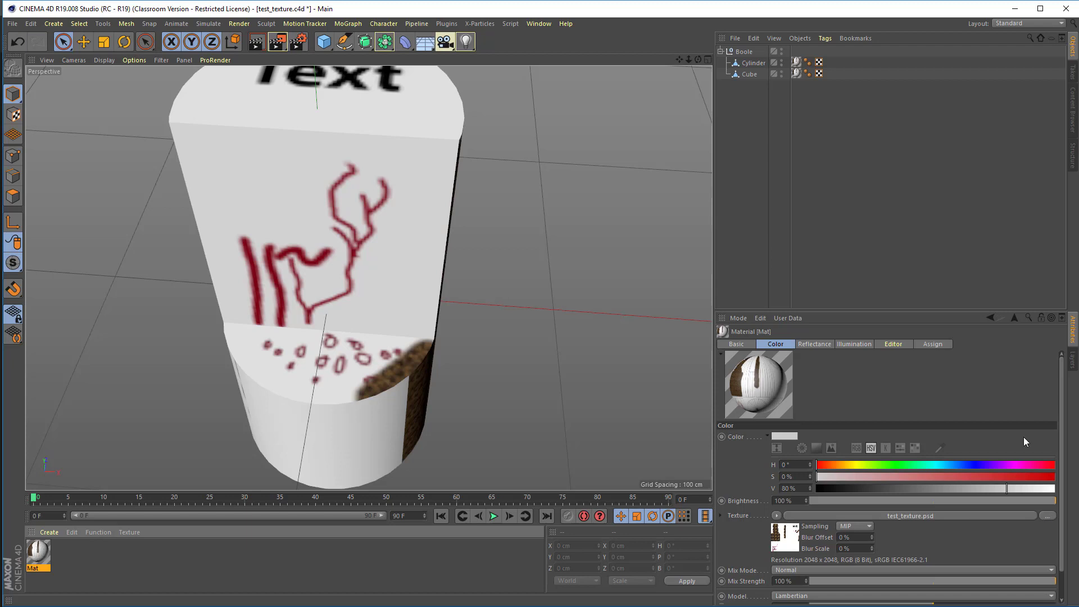
{"action": "left_click", "coordinate": [895, 345]}
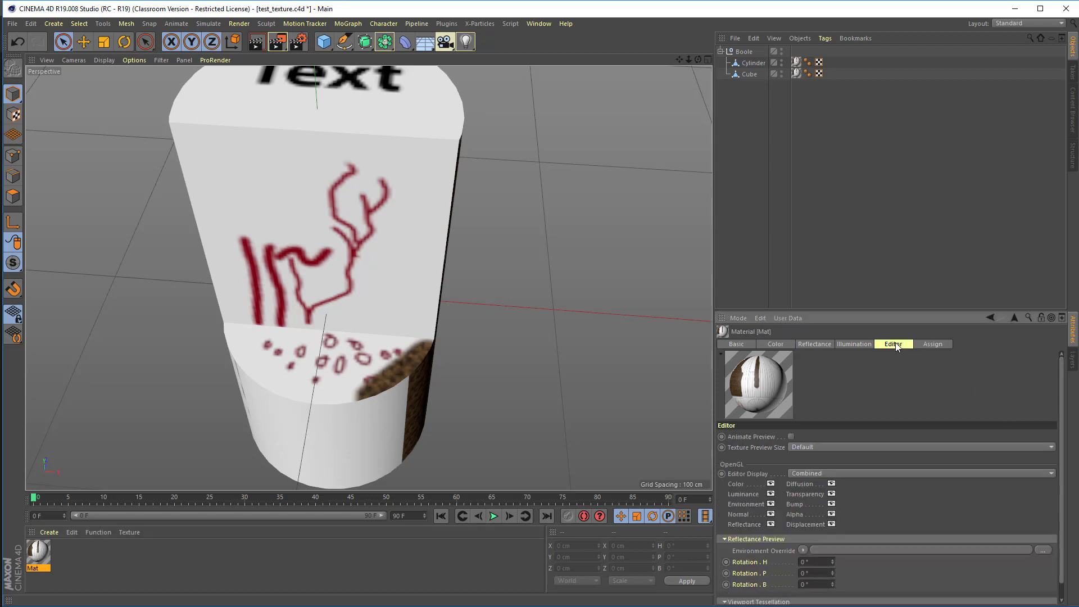
{"action": "left_click", "coordinate": [843, 447]}
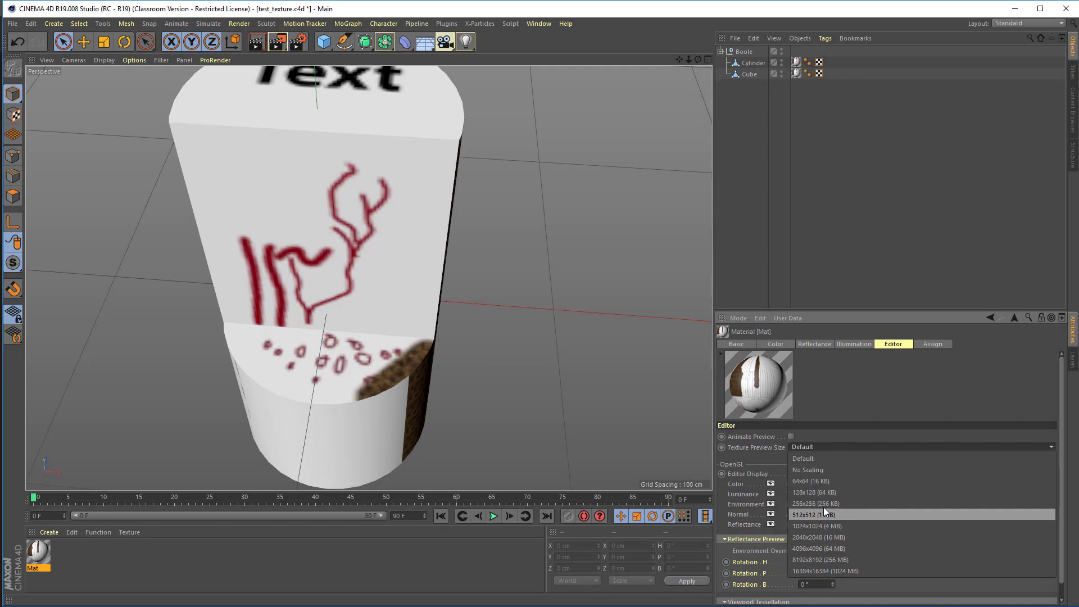
{"action": "left_click", "coordinate": [818, 538]}
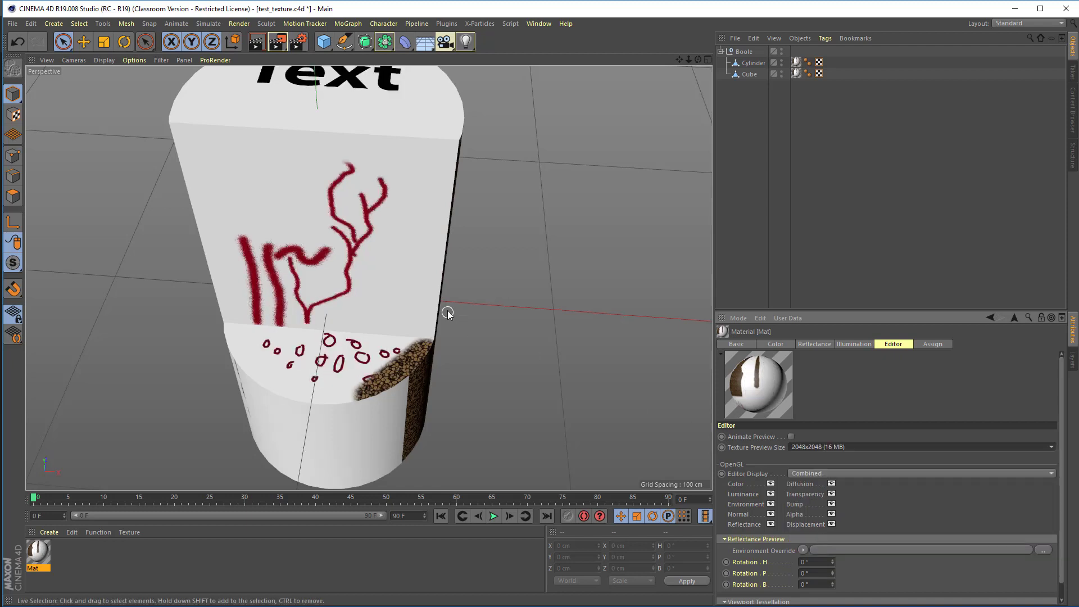
Inspect the sharpened texture on the model and disable the Mat material's Reflectance channel.
{"action": "scroll", "coordinate": [317, 259], "scroll_direction": "up", "scroll_amount": 3}
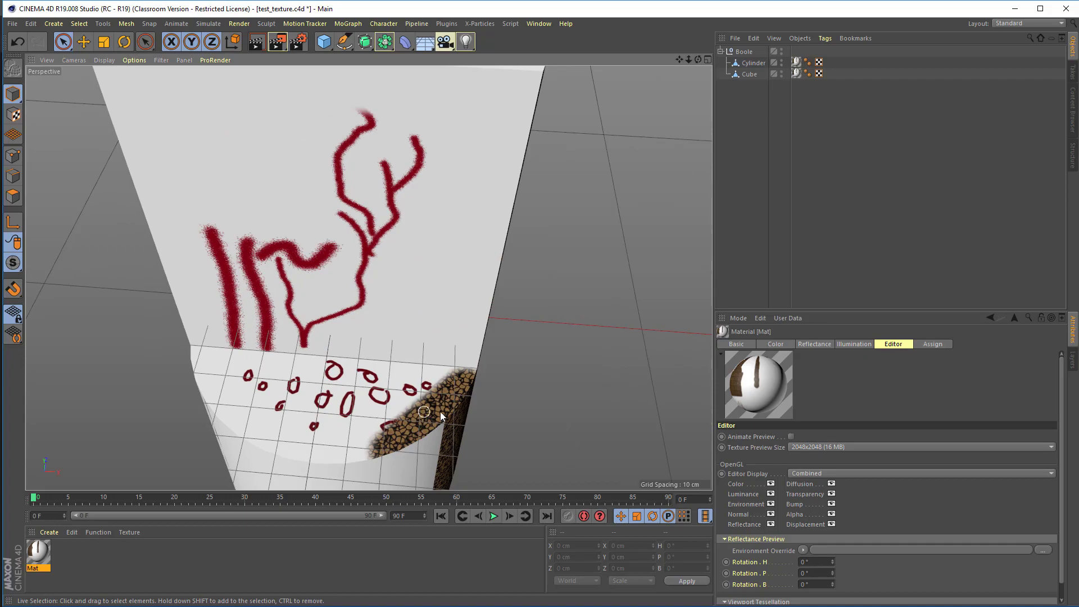
{"action": "scroll", "coordinate": [443, 416], "scroll_direction": "up", "scroll_amount": 2}
{"action": "scroll", "coordinate": [430, 408], "scroll_direction": "down", "scroll_amount": 5}
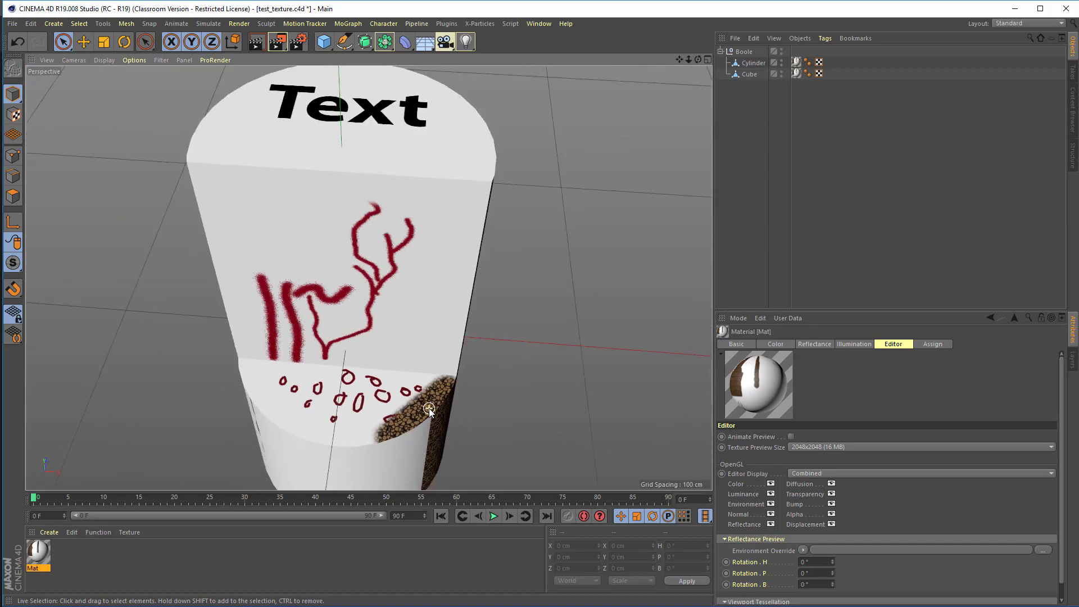
{"action": "scroll", "coordinate": [430, 408], "scroll_direction": "down", "scroll_amount": 3}
{"action": "mouse_move", "coordinate": [456, 375]}
{"action": "left_mouse_down", "text": "alt"}
{"action": "mouse_move", "coordinate": [292, 314]}
{"action": "mouse_move", "coordinate": [227, 272]}
{"action": "mouse_move", "coordinate": [235, 331]}
{"action": "mouse_move", "coordinate": [555, 305]}
{"action": "mouse_move", "coordinate": [474, 362]}
{"action": "mouse_move", "coordinate": [360, 274]}
{"action": "mouse_move", "coordinate": [186, 265]}
{"action": "mouse_move", "coordinate": [362, 270]}
{"action": "mouse_move", "coordinate": [347, 234]}
{"action": "mouse_move", "coordinate": [259, 223]}
{"action": "mouse_move", "coordinate": [196, 256]}
{"action": "mouse_move", "coordinate": [336, 302]}
{"action": "mouse_move", "coordinate": [375, 260]}
{"action": "mouse_move", "coordinate": [244, 241]}
{"action": "mouse_move", "coordinate": [199, 253]}
{"action": "mouse_move", "coordinate": [386, 242]}
{"action": "mouse_move", "coordinate": [440, 259]}
{"action": "mouse_move", "coordinate": [289, 256]}
{"action": "mouse_move", "coordinate": [230, 234]}
{"action": "mouse_move", "coordinate": [271, 210]}
{"action": "mouse_move", "coordinate": [392, 204]}
{"action": "mouse_move", "coordinate": [467, 265]}
{"action": "mouse_move", "coordinate": [450, 294]}
{"action": "left_mouse_up", "text": "alt"}
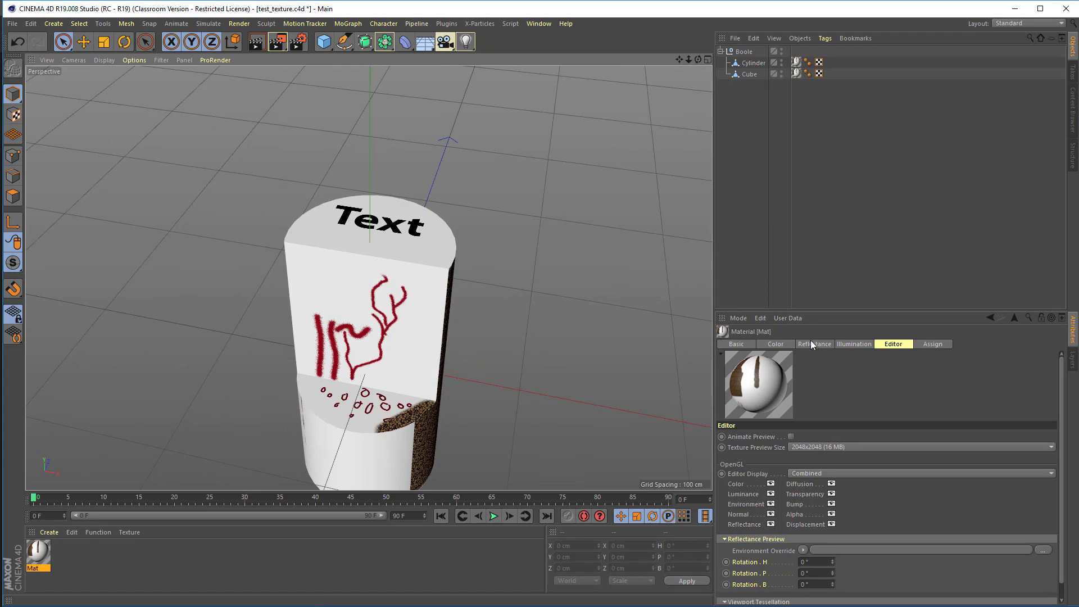
{"action": "left_click", "coordinate": [724, 345]}
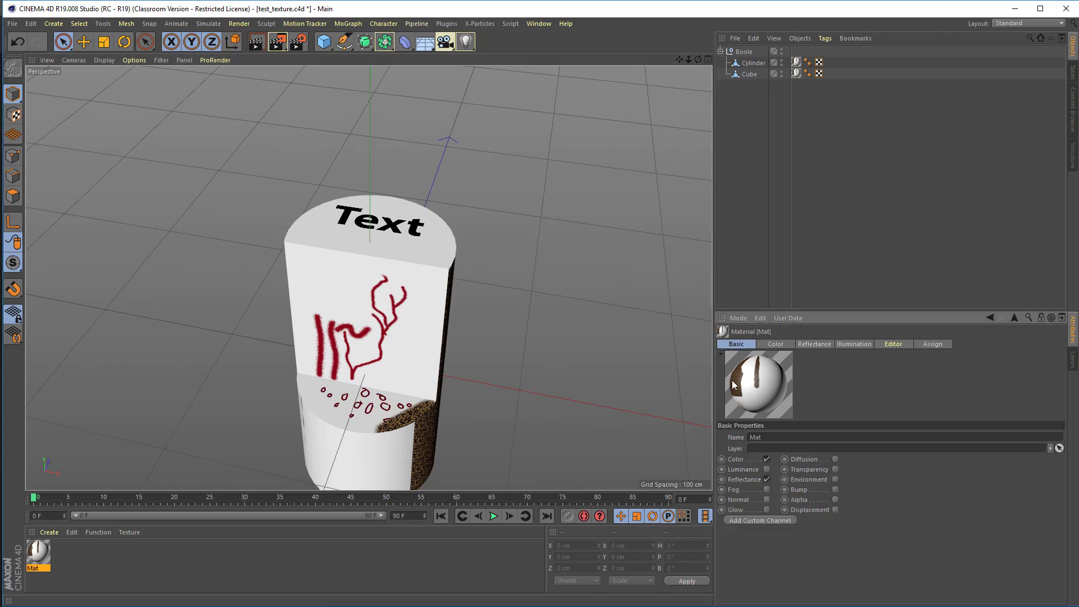
{"action": "left_click", "coordinate": [768, 479]}
{"action": "mouse_move", "coordinate": [515, 299]}
{"action": "left_mouse_down", "text": "alt"}
{"action": "mouse_move", "coordinate": [464, 306]}
{"action": "mouse_move", "coordinate": [357, 262]}
{"action": "mouse_move", "coordinate": [294, 218]}
{"action": "mouse_move", "coordinate": [337, 189]}
{"action": "mouse_move", "coordinate": [396, 192]}
{"action": "mouse_move", "coordinate": [471, 225]}
{"action": "mouse_move", "coordinate": [509, 368]}
{"action": "mouse_move", "coordinate": [491, 247]}
{"action": "mouse_move", "coordinate": [355, 224]}
{"action": "mouse_move", "coordinate": [277, 224]}
{"action": "mouse_move", "coordinate": [456, 224]}
{"action": "mouse_move", "coordinate": [503, 295]}
{"action": "left_mouse_up", "text": "alt"}
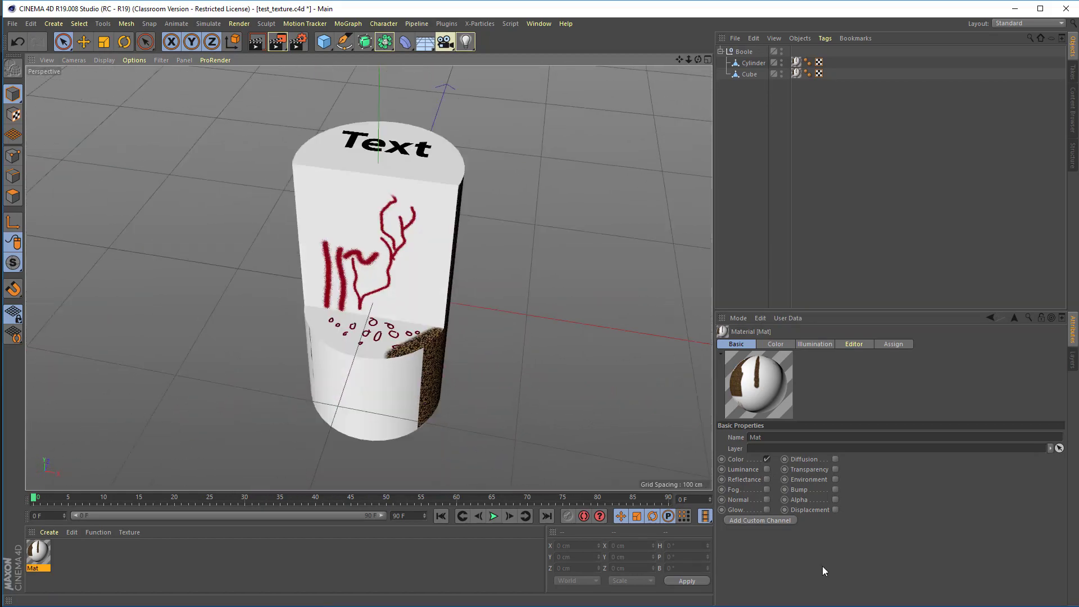